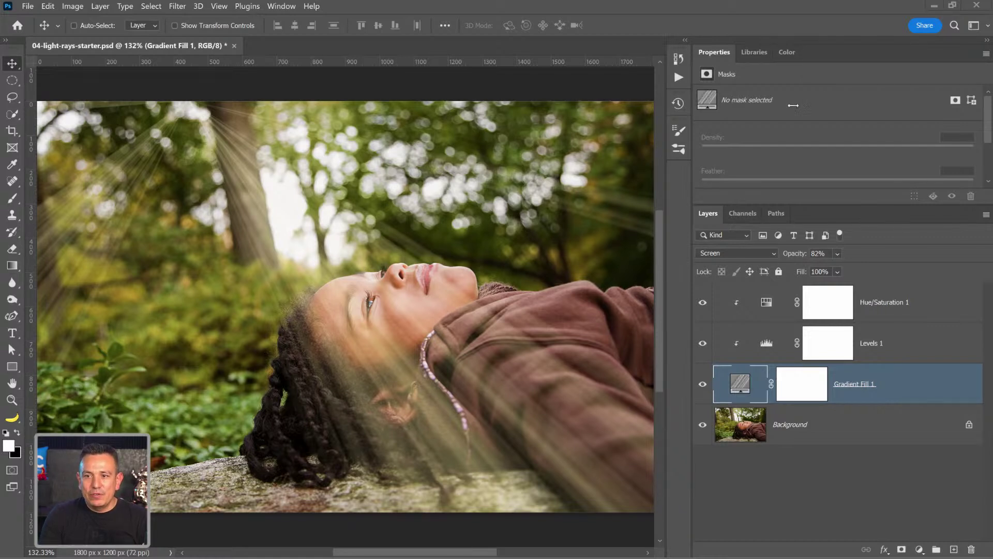
Browse the Discover panel's Hands-on tutorials to find the Add photo effects collection
{"action": "left_click", "coordinate": [954, 29]}
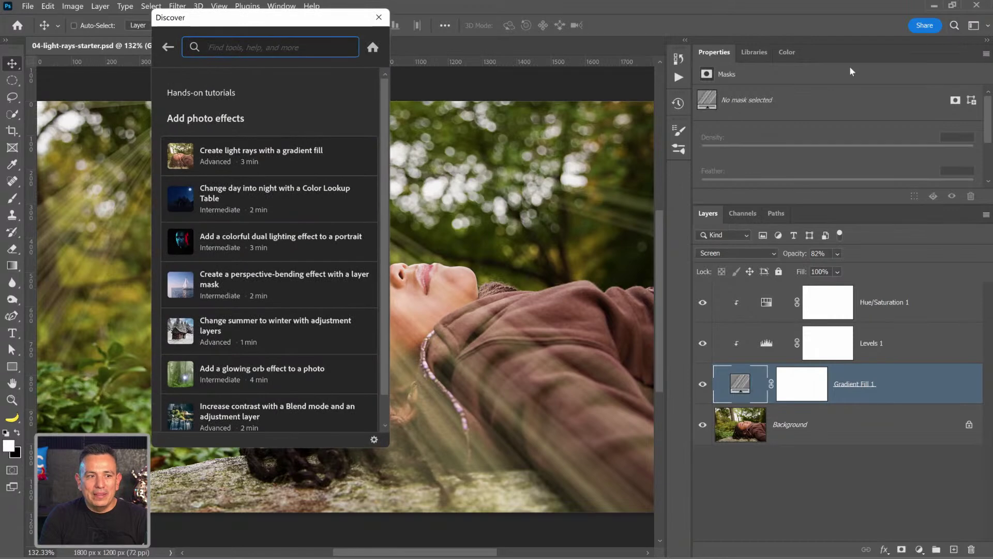
{"action": "left_click", "coordinate": [171, 49]}
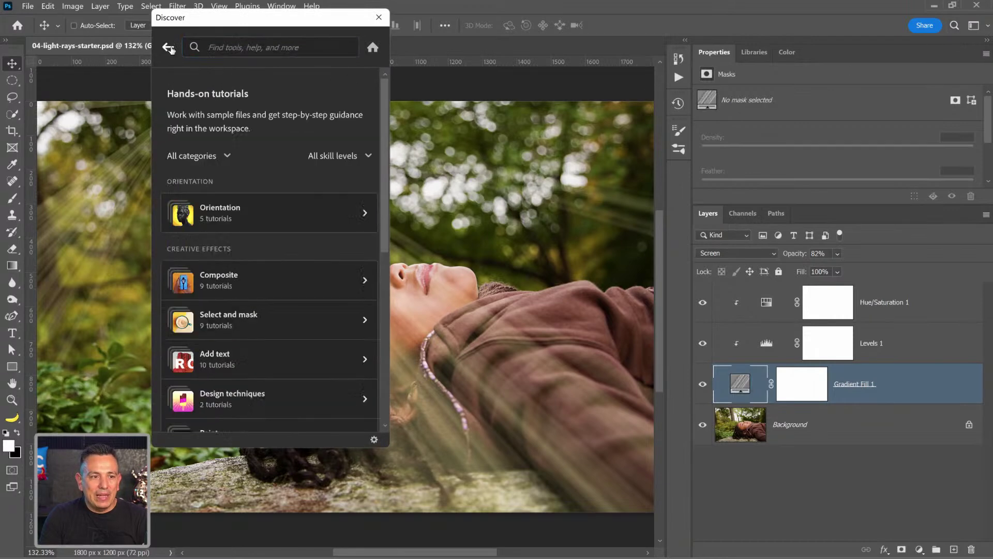
{"action": "left_click", "coordinate": [170, 48]}
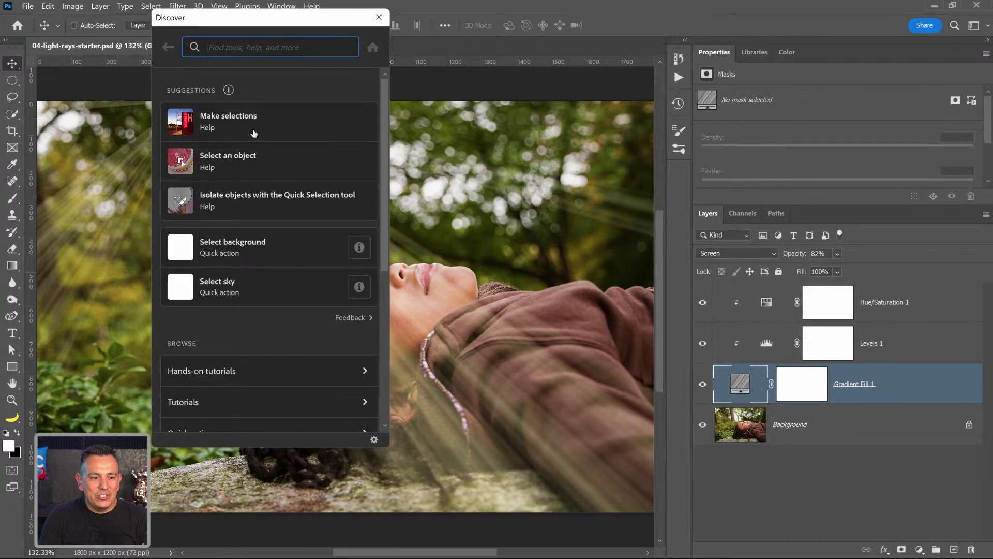
{"action": "scroll", "coordinate": [253, 135], "scroll_direction": "down", "scroll_amount": 3}
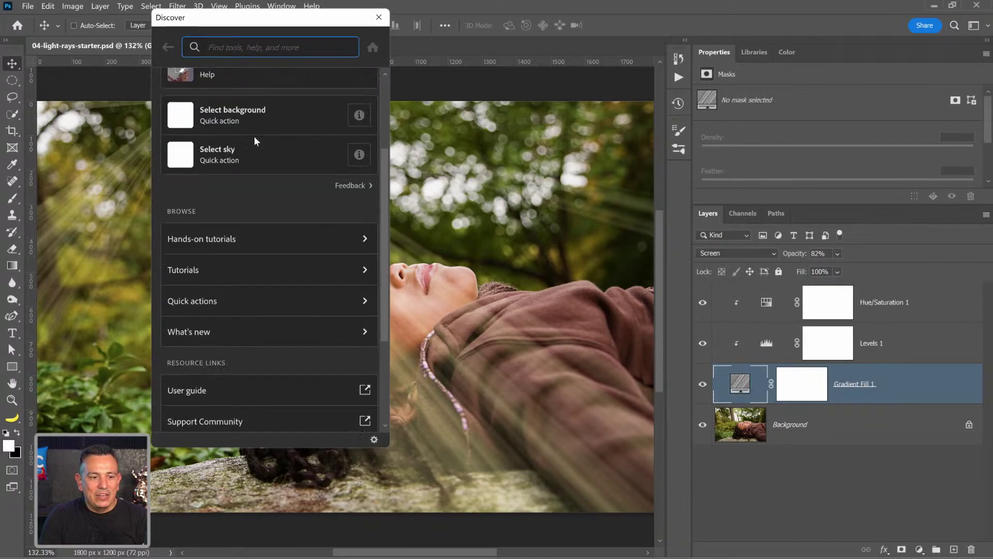
{"action": "left_click", "coordinate": [260, 247]}
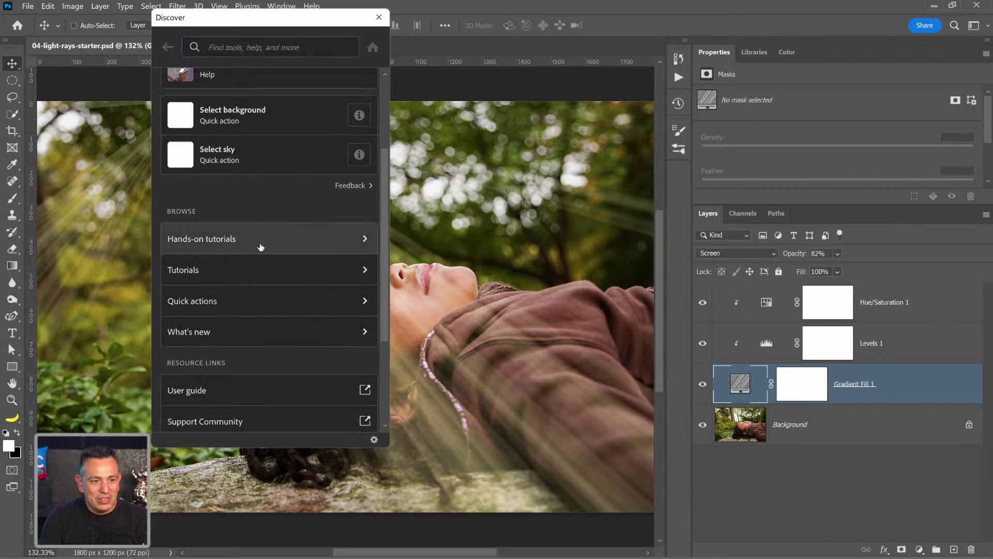
{"action": "scroll", "coordinate": [267, 242], "scroll_direction": "down", "scroll_amount": 5}
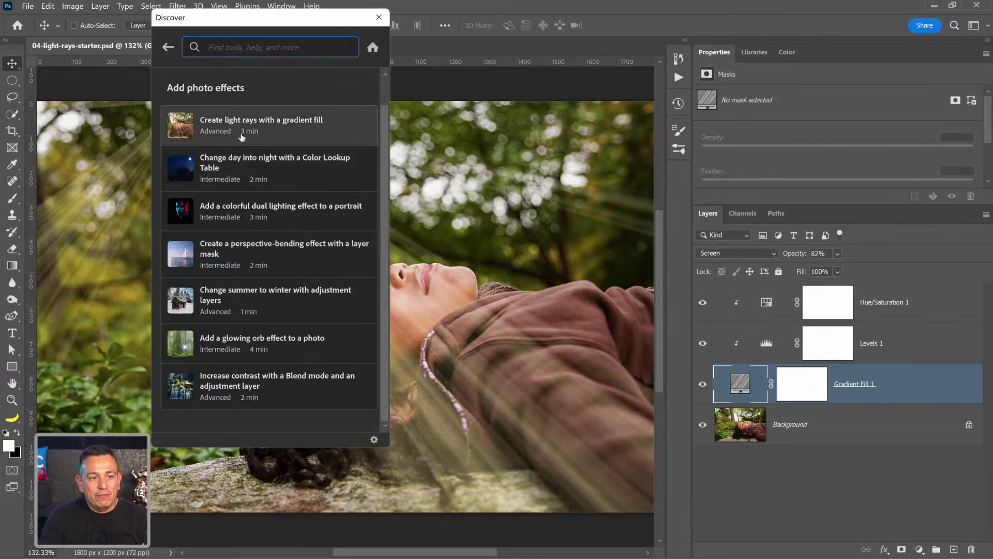
{"action": "scroll", "coordinate": [242, 139], "scroll_direction": "up", "scroll_amount": 1}
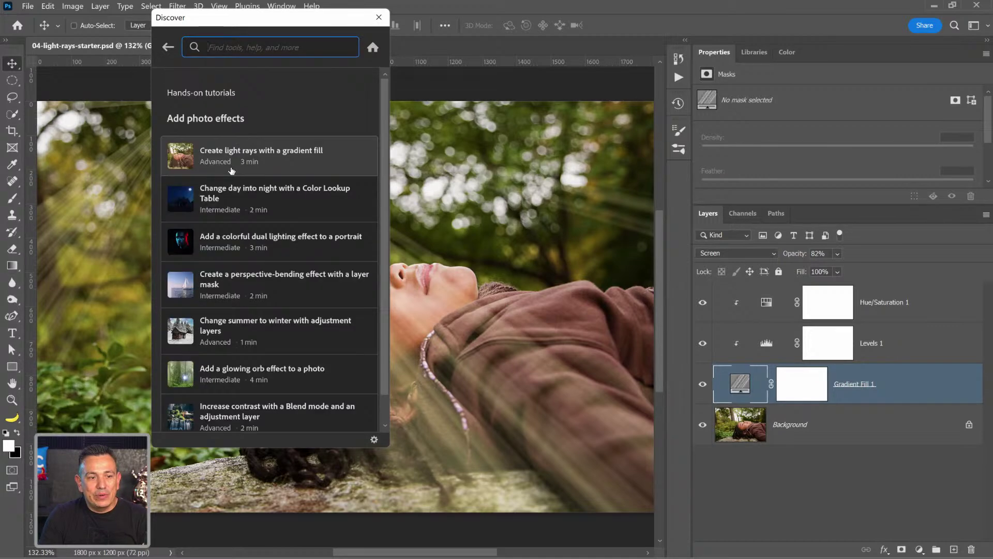
Open the "Create light rays with a gradient fill" tutorial and start it
{"action": "left_click", "coordinate": [284, 161]}
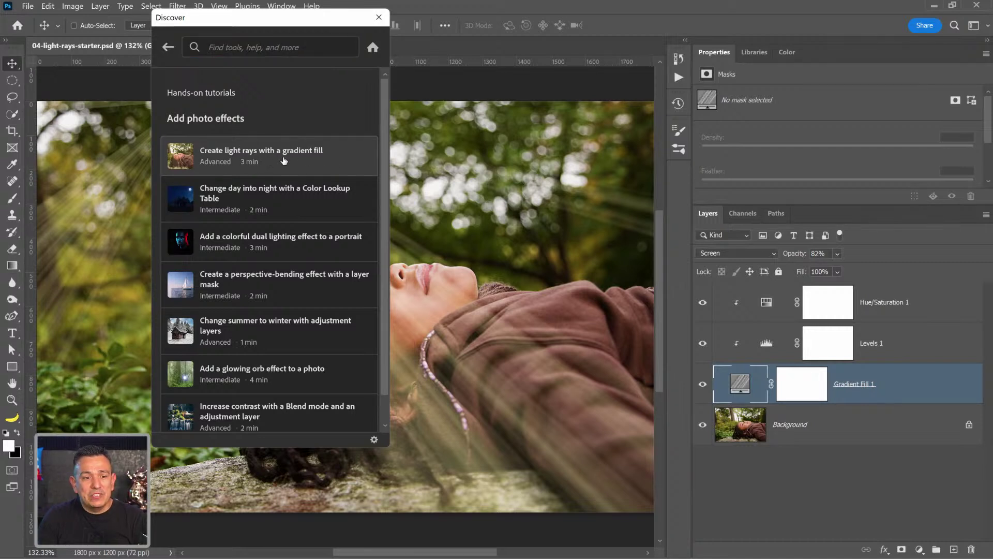
{"action": "left_click", "coordinate": [294, 161]}
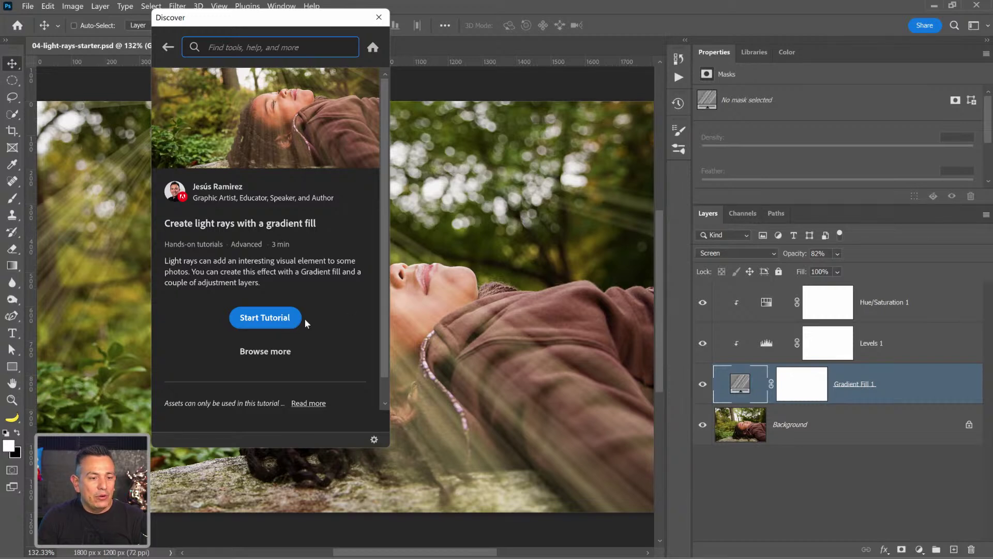
{"action": "left_click", "coordinate": [271, 321]}
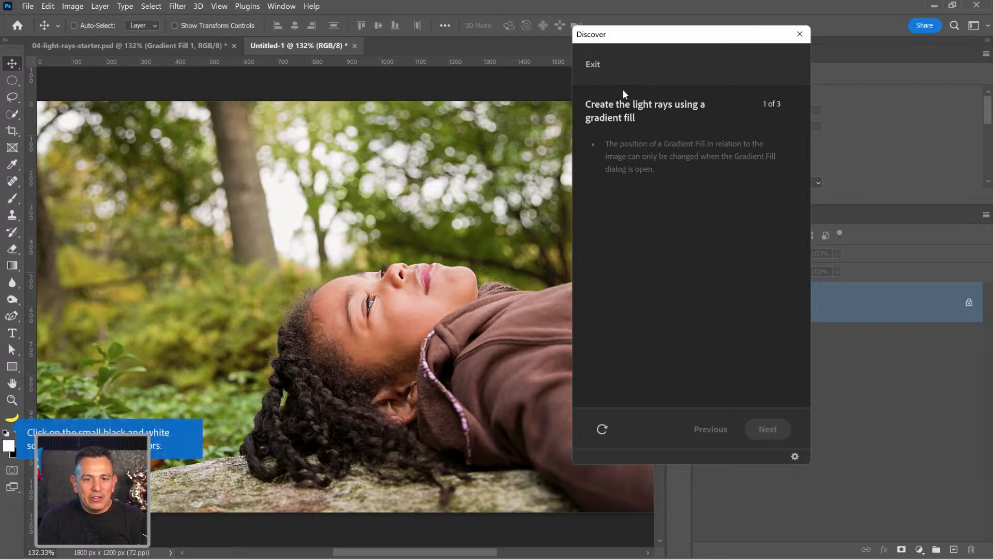
Exit the running tutorial and close its practice document without saving
{"action": "left_click", "coordinate": [592, 64]}
{"action": "left_click", "coordinate": [767, 132]}
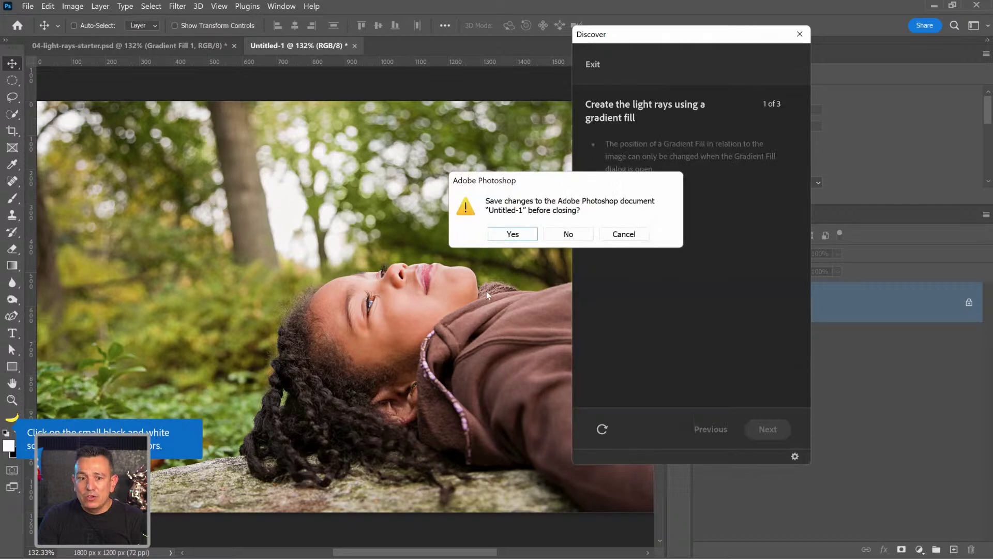
{"action": "left_click", "coordinate": [568, 234]}
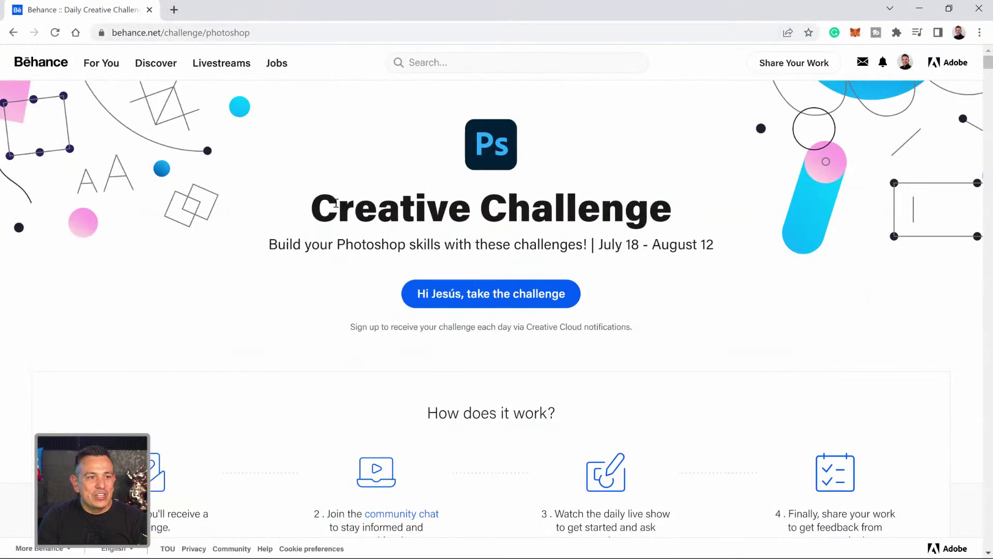
Switch to the browser and review Behance's Photoshop Creative Challenge page down to the Adding Light Rays challenge
{"action": "scroll", "coordinate": [337, 203], "scroll_direction": "down", "scroll_amount": 5}
{"action": "scroll", "coordinate": [449, 303], "scroll_direction": "up", "scroll_amount": 5}
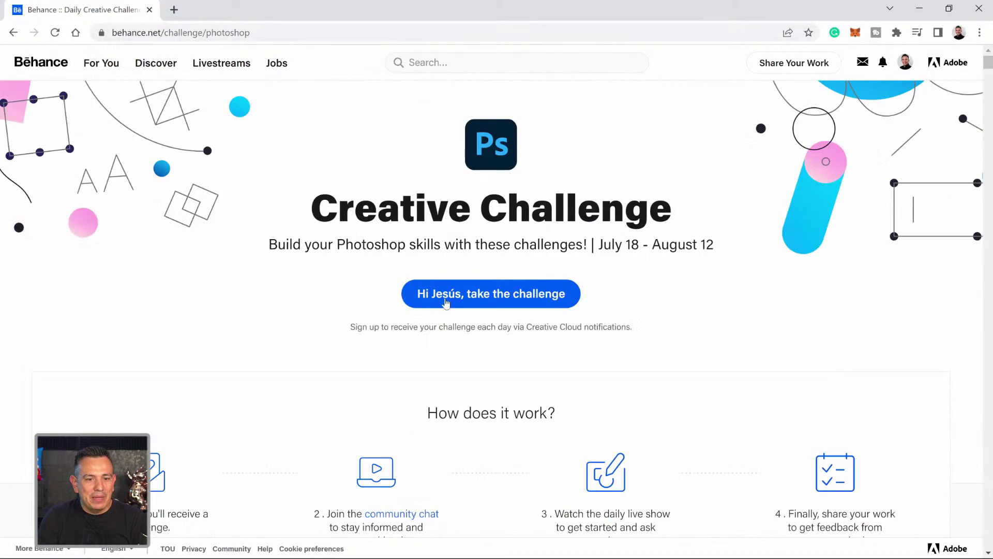
{"action": "scroll", "coordinate": [303, 284], "scroll_direction": "down", "scroll_amount": 5}
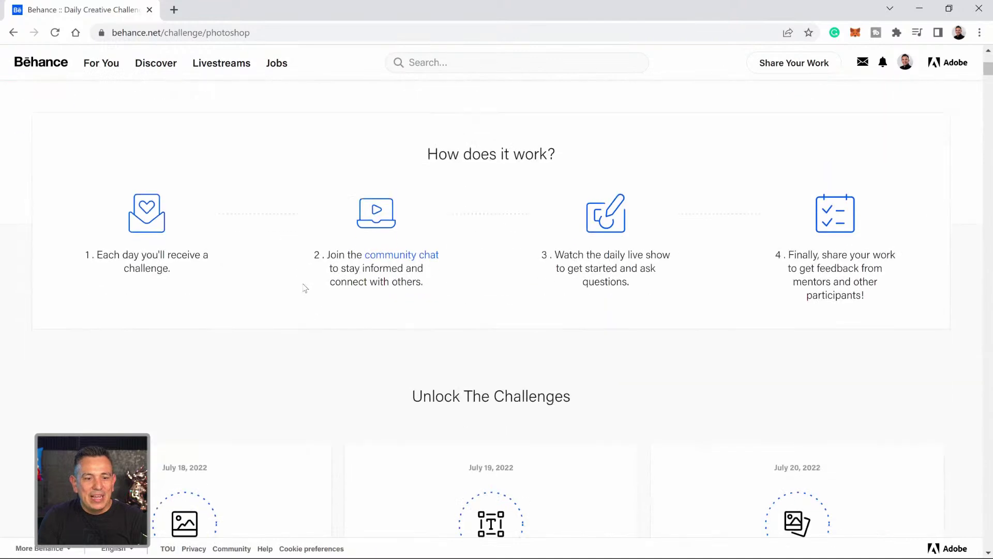
{"action": "scroll", "coordinate": [489, 274], "scroll_direction": "down", "scroll_amount": 3}
{"action": "scroll", "coordinate": [489, 274], "scroll_direction": "down", "scroll_amount": 9}
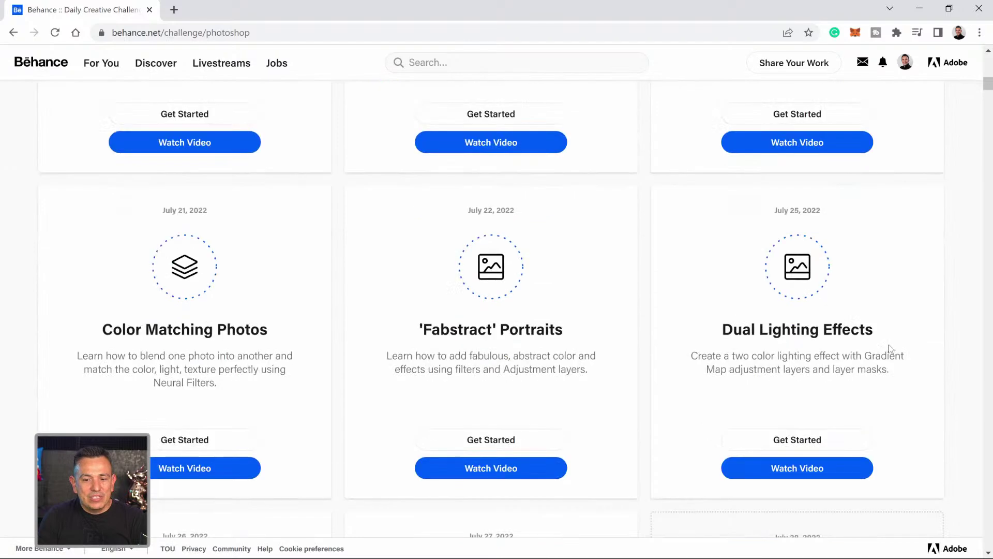
{"action": "scroll", "coordinate": [817, 311], "scroll_direction": "down", "scroll_amount": 4}
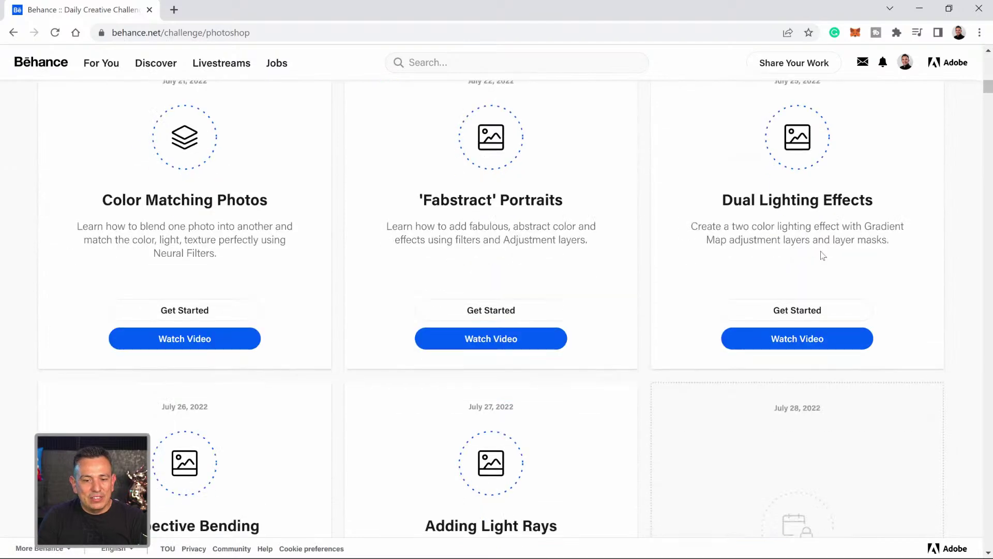
{"action": "scroll", "coordinate": [747, 179], "scroll_direction": "down", "scroll_amount": 1}
{"action": "scroll", "coordinate": [618, 354], "scroll_direction": "down", "scroll_amount": 3}
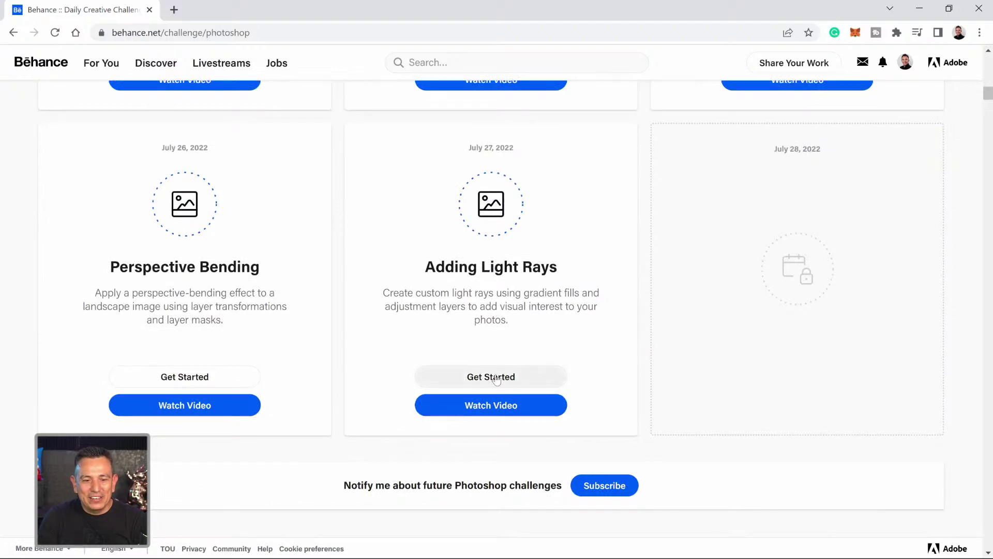
Switch back to Photoshop and close the Discover window
{"action": "left_click", "coordinate": [926, 10]}
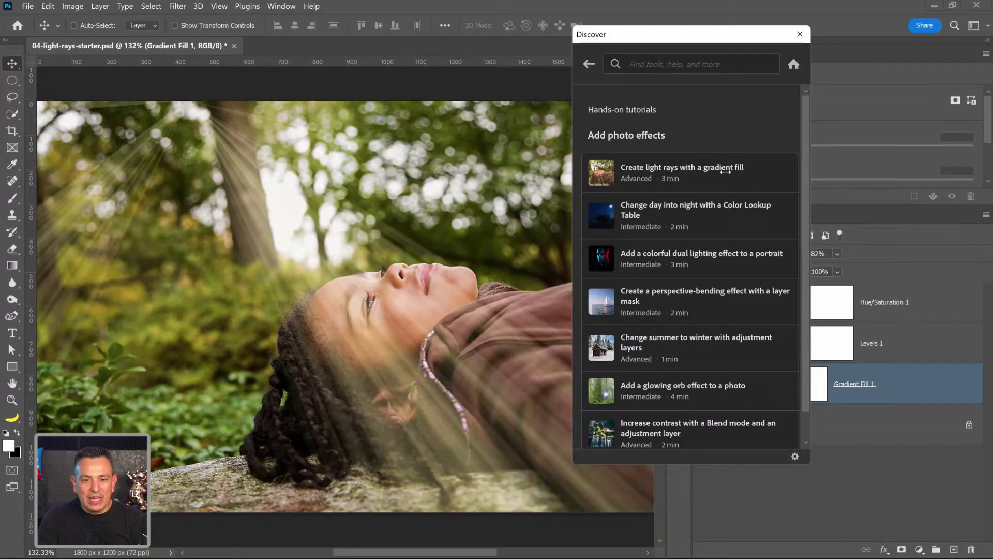
{"action": "left_click", "coordinate": [800, 34]}
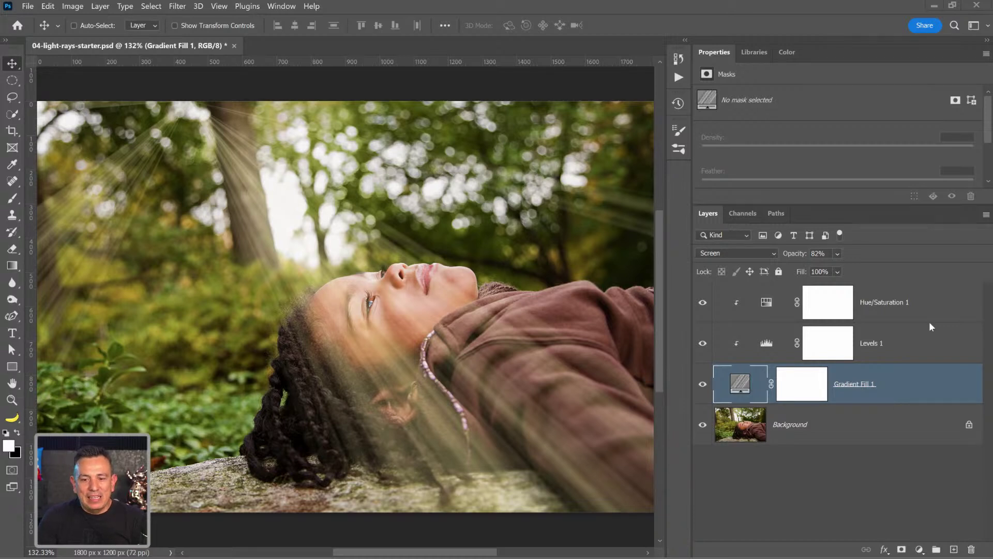
Group the Hue/Saturation 1, Levels 1 and Gradient Fill 1 layers and hide the group
{"action": "left_click", "coordinate": [908, 314], "text": "shift"}
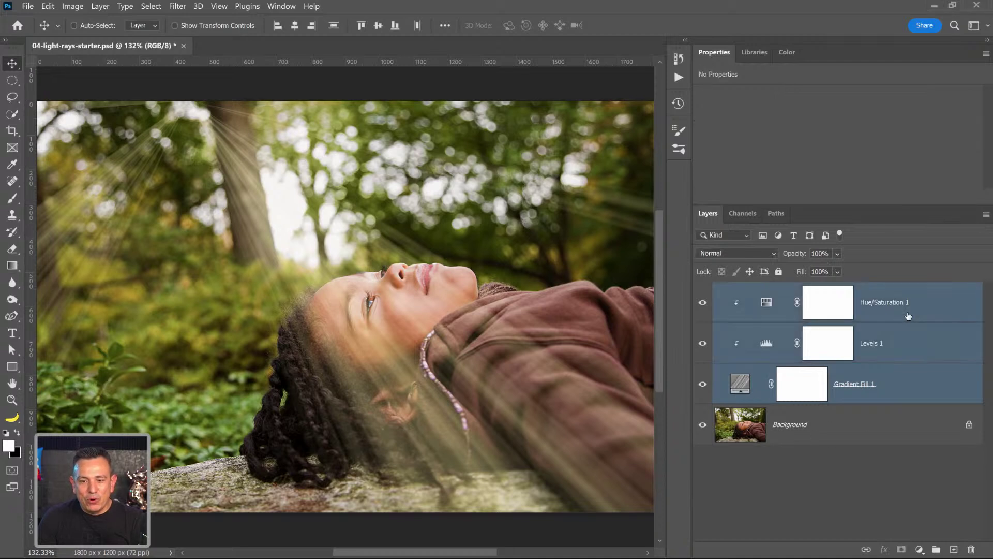
{"action": "key", "text": "ctrl+g"}
{"action": "left_click", "coordinate": [703, 290]}
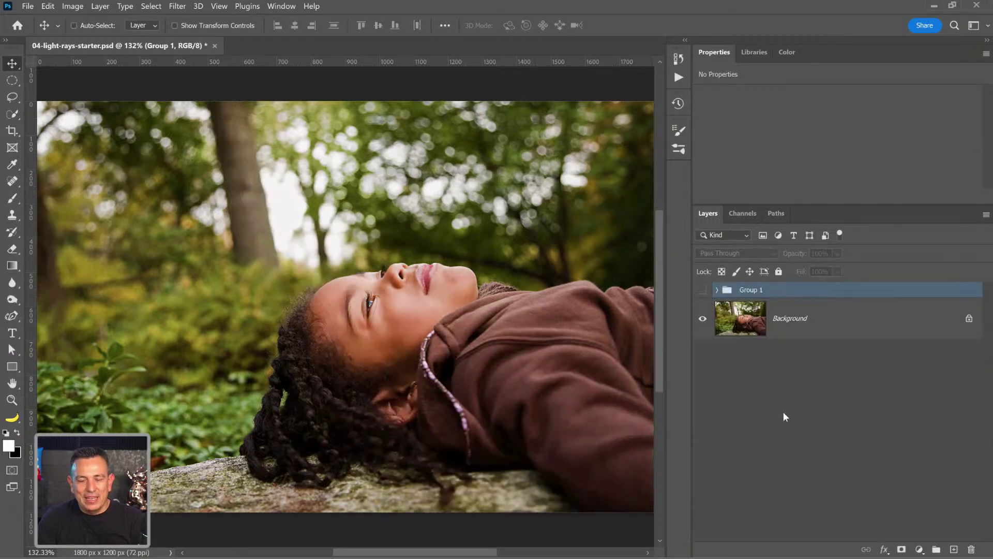
Select the Background layer and add a Gradient fill layer directly above it
{"action": "left_click", "coordinate": [772, 318]}
{"action": "left_click", "coordinate": [703, 322]}
{"action": "left_click", "coordinate": [702, 320]}
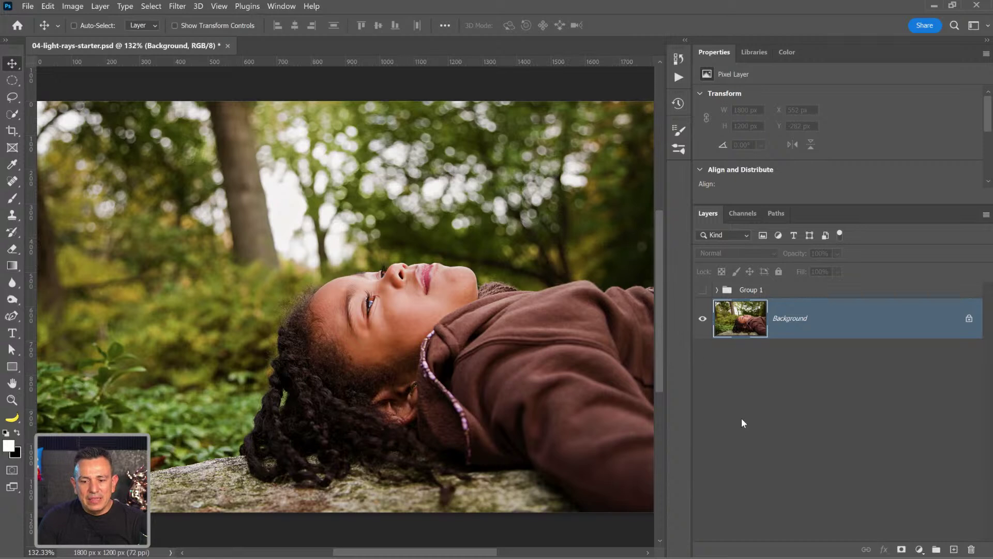
{"action": "left_click", "coordinate": [886, 473]}
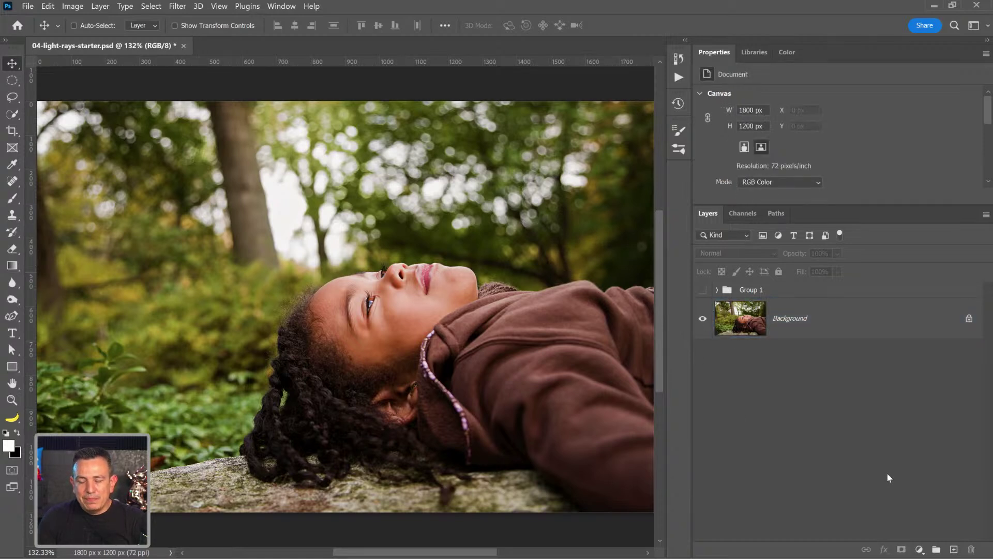
{"action": "left_click", "coordinate": [858, 338]}
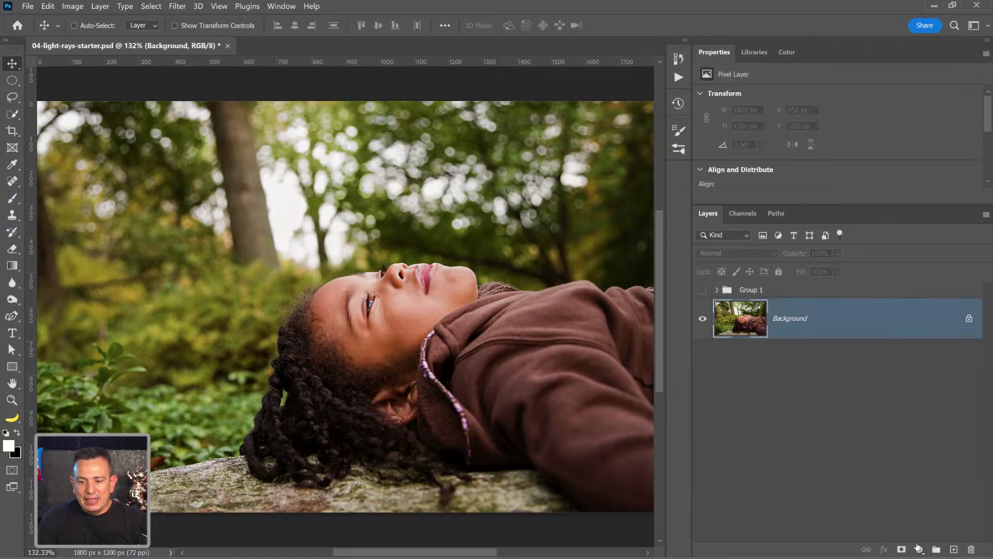
{"action": "left_click", "coordinate": [919, 548]}
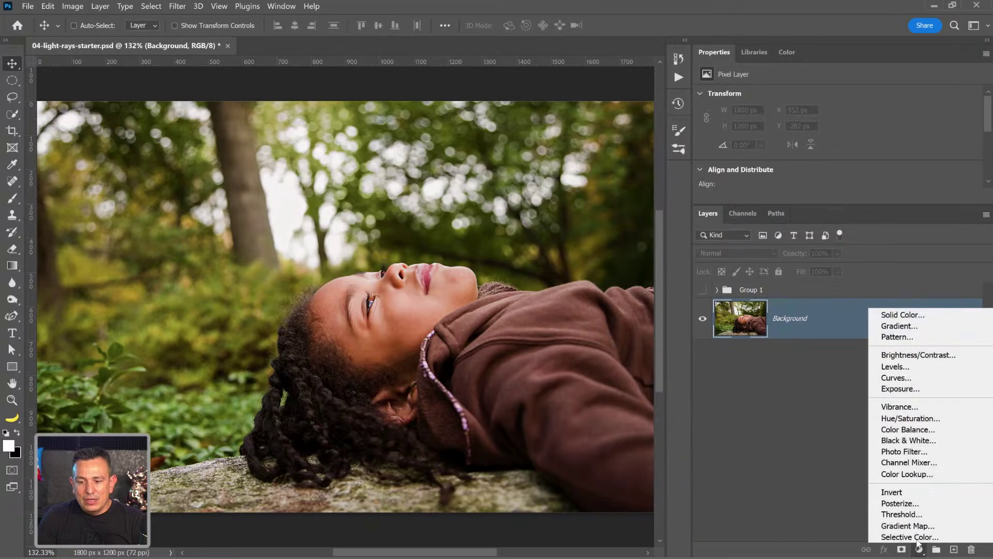
{"action": "left_click", "coordinate": [900, 326]}
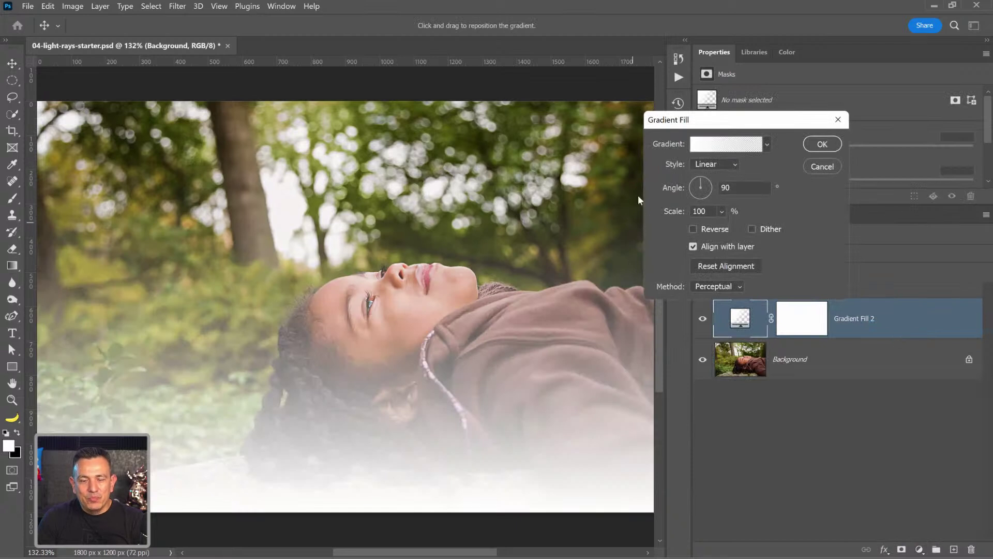
Set the gradient fill's style to Angle and move its centre to just above the child's eyes
{"action": "left_click", "coordinate": [736, 164]}
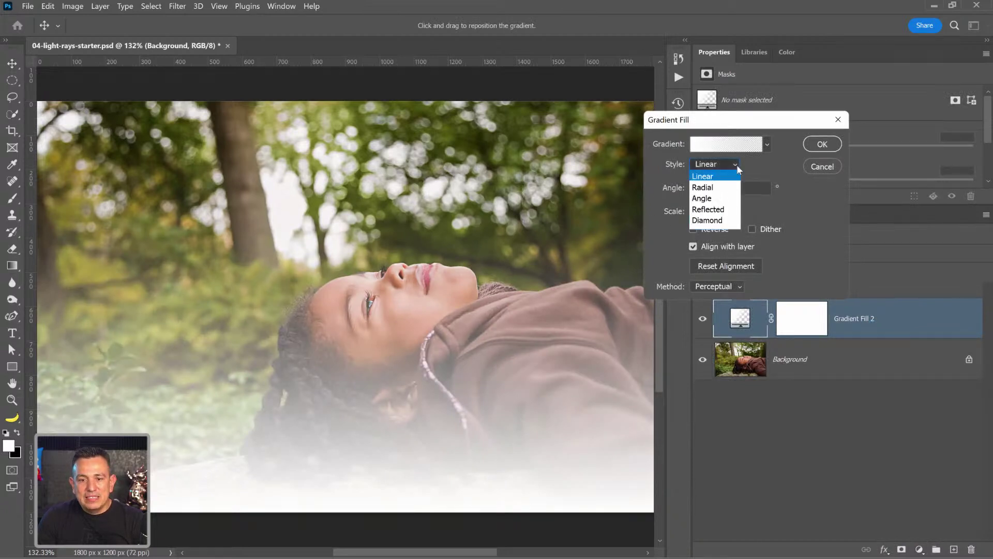
{"action": "left_click", "coordinate": [722, 197]}
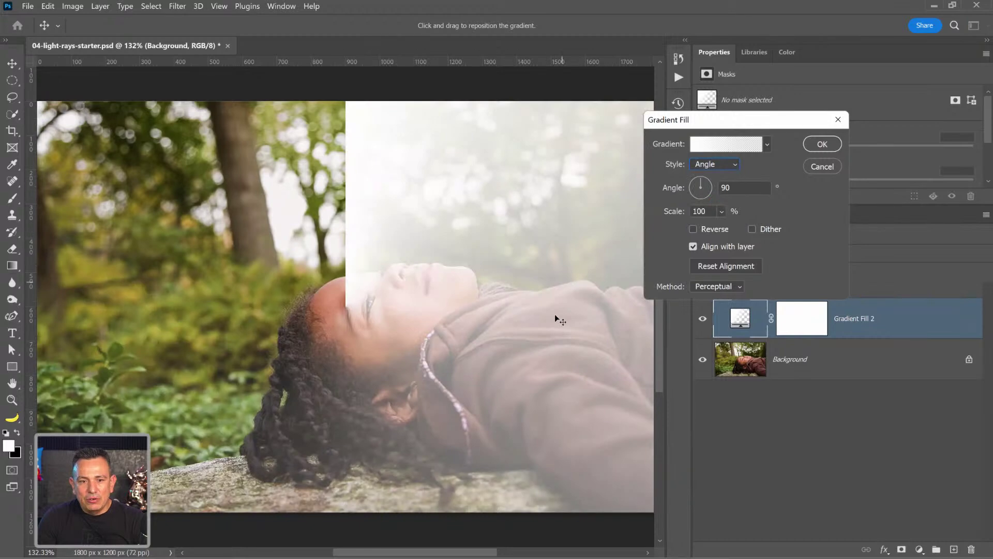
{"action": "left_click_drag", "start_coordinate": [372, 329], "coordinate": [407, 277]}
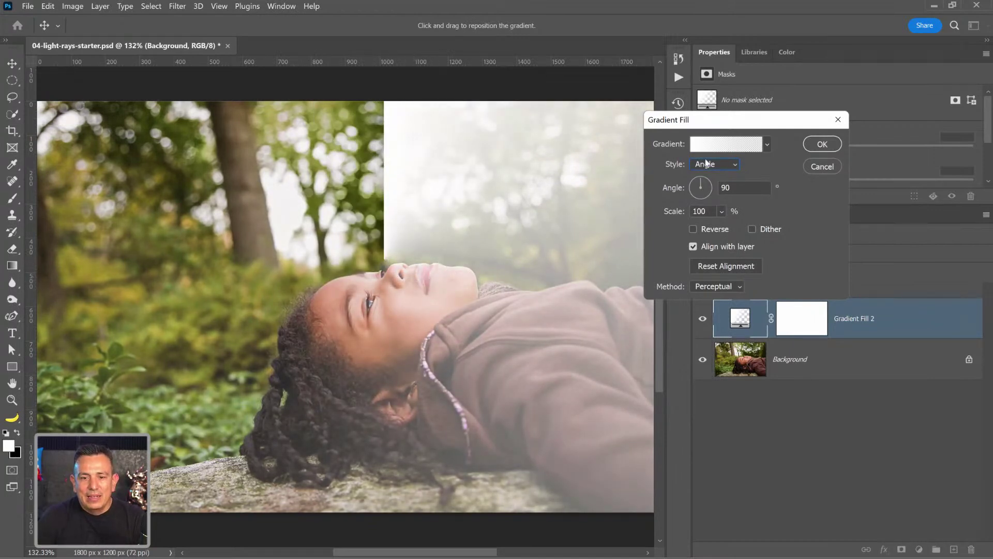
Open the fill's gradient for editing and change the gradient type to Noise
{"action": "left_click", "coordinate": [721, 143]}
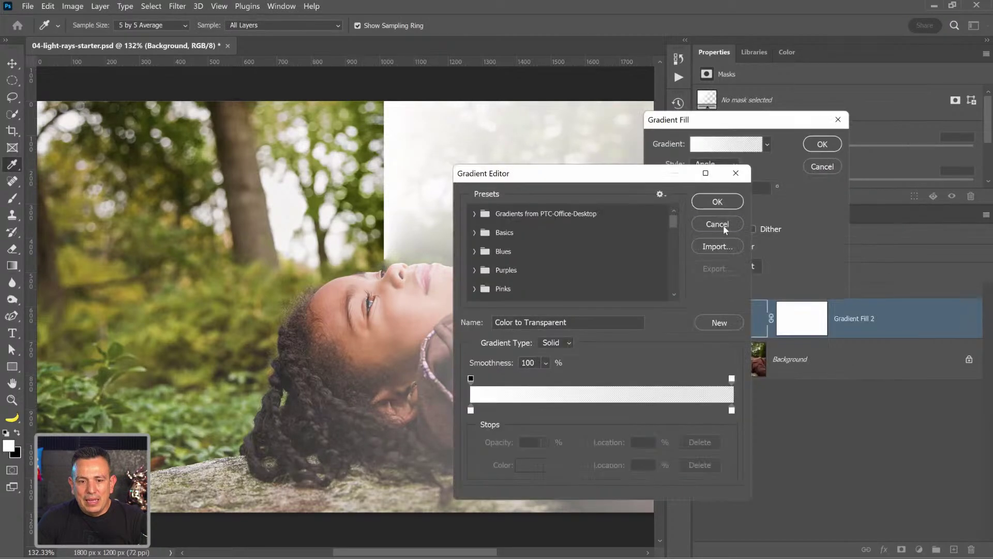
{"action": "left_click", "coordinate": [724, 227]}
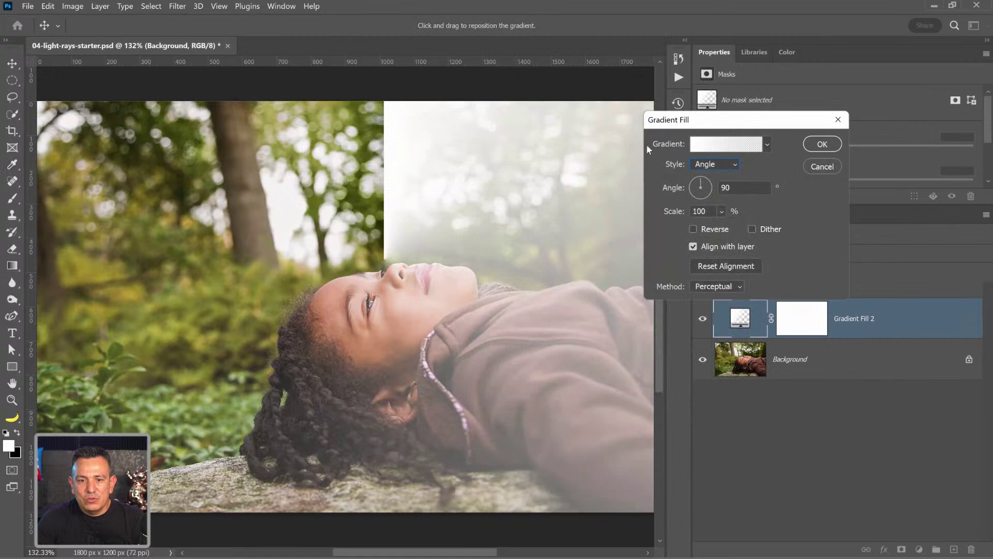
{"action": "left_click", "coordinate": [722, 149]}
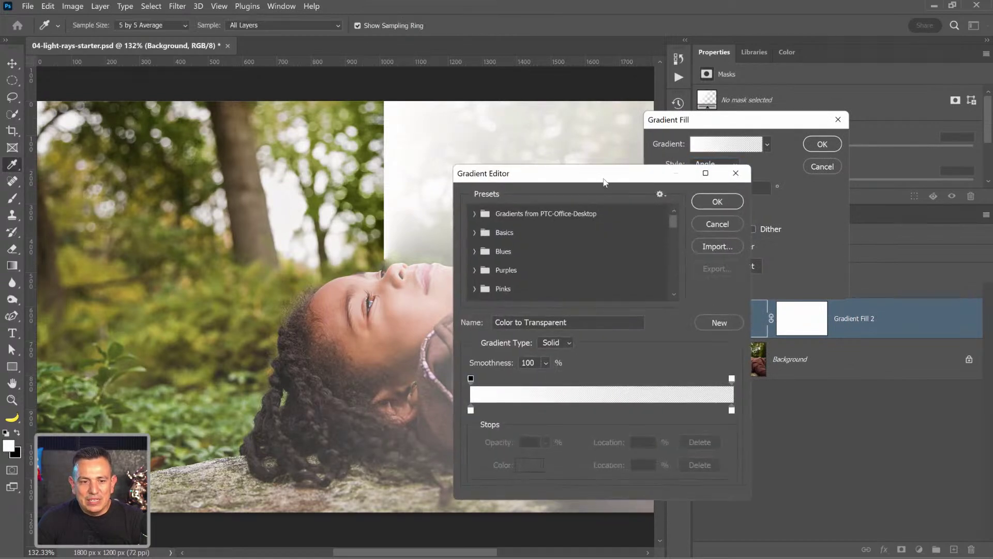
{"action": "left_click_drag", "start_coordinate": [604, 182], "coordinate": [497, 79]}
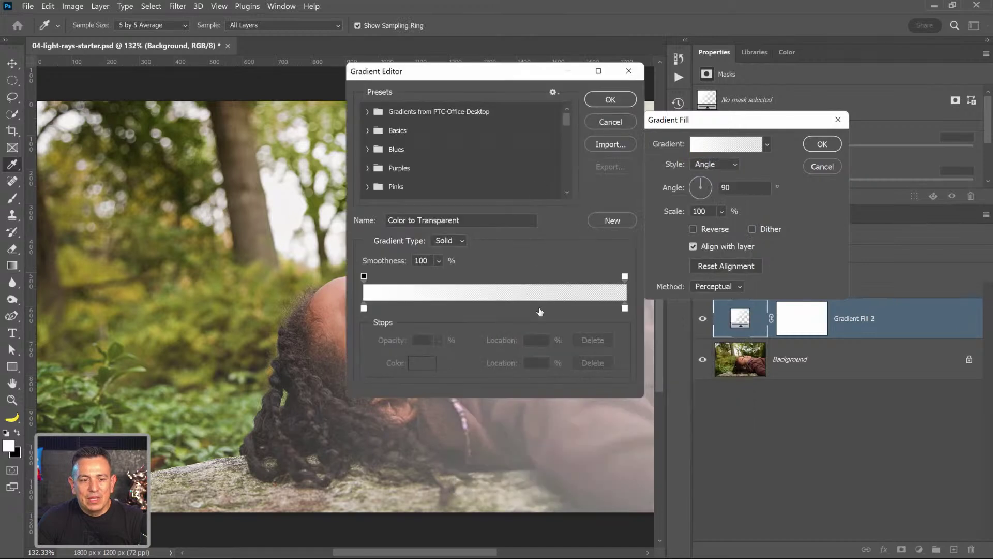
{"action": "left_click", "coordinate": [460, 240]}
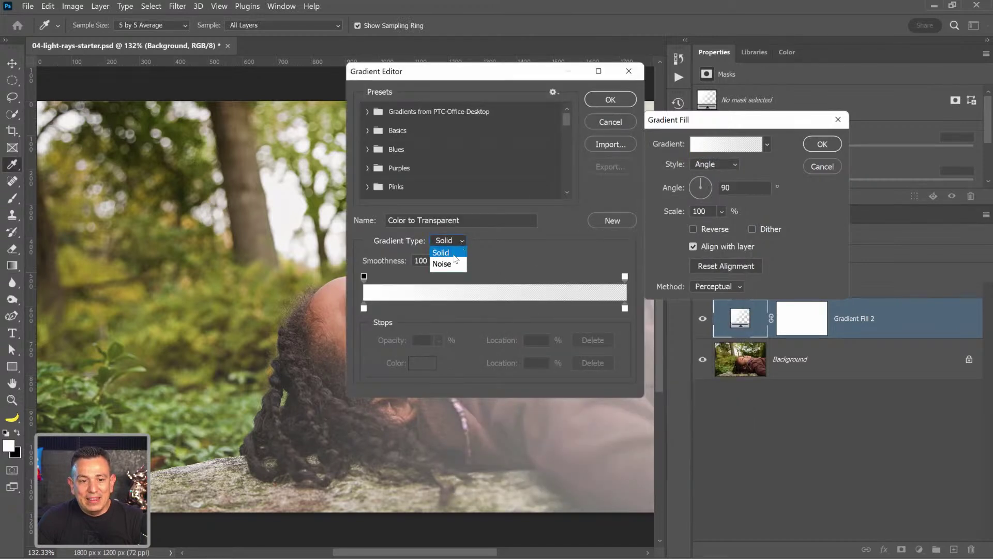
{"action": "left_click", "coordinate": [442, 264]}
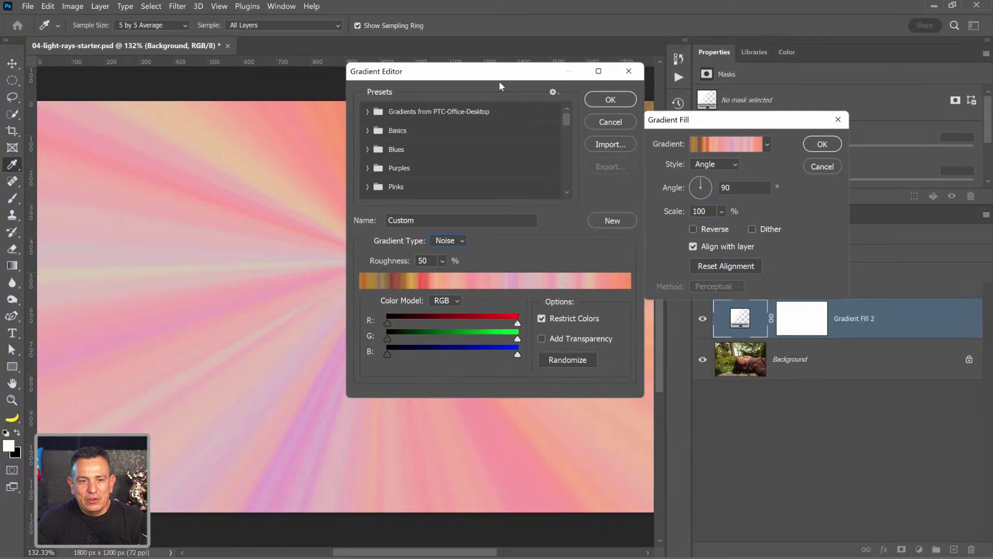
Accept the noise gradient, centre it just above the child's lips, and set Gradient Fill 2's blending mode to Screen
{"action": "left_click_drag", "start_coordinate": [491, 80], "coordinate": [798, 60]}
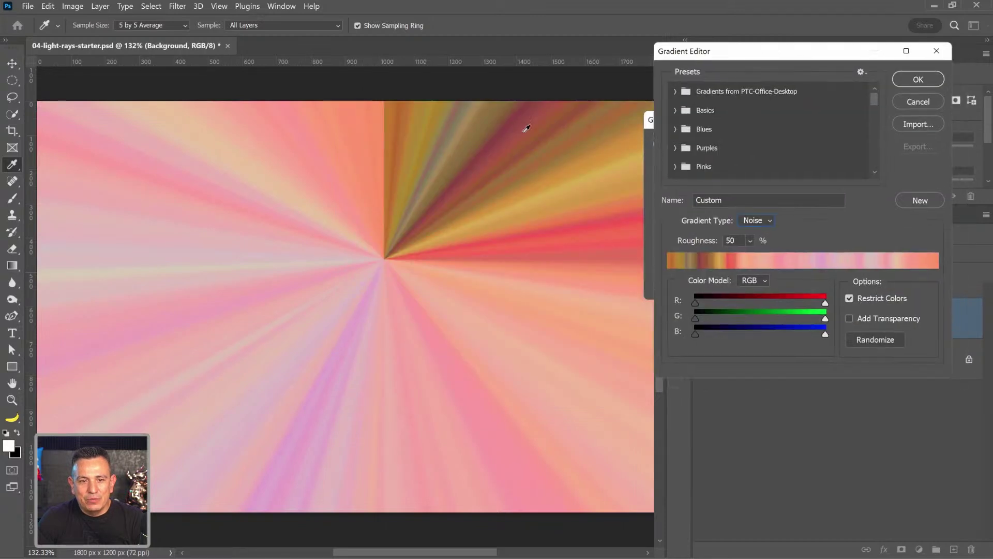
{"action": "left_click", "coordinate": [915, 78]}
{"action": "left_click_drag", "start_coordinate": [437, 239], "coordinate": [435, 268]}
{"action": "left_click", "coordinate": [827, 145]}
{"action": "left_click", "coordinate": [731, 257]}
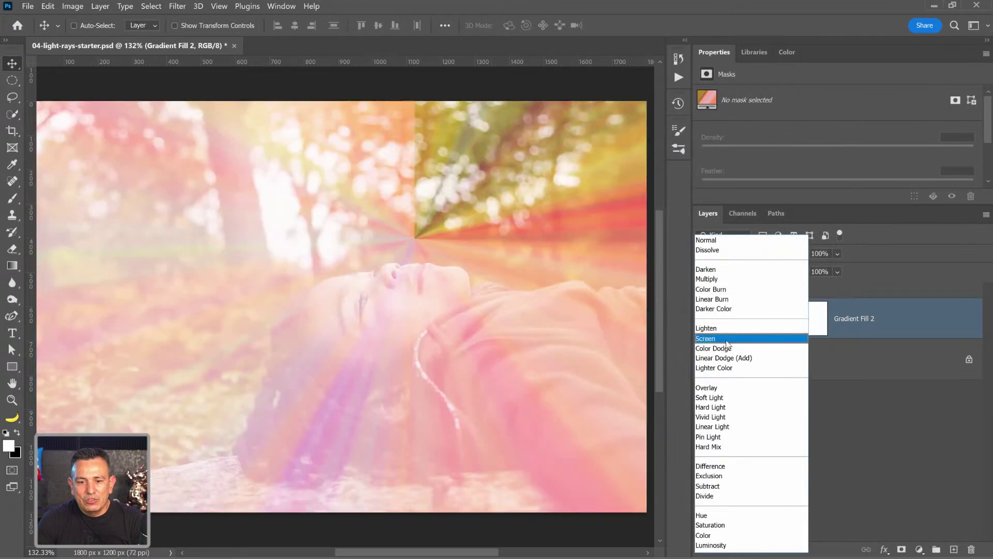
{"action": "left_click", "coordinate": [714, 339]}
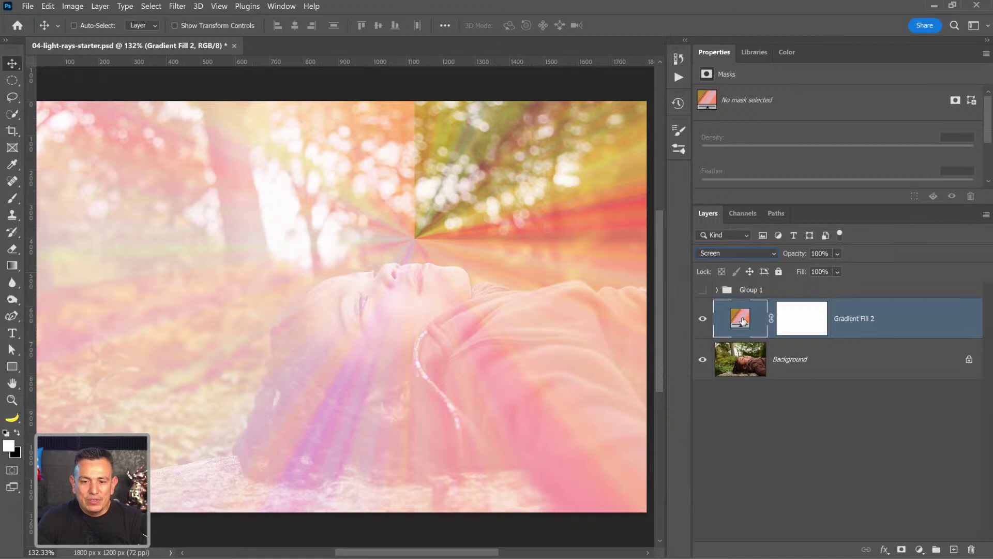
Reopen Gradient Fill 2's noise gradient, switch its colour model to HSB, and reduce the maximum saturation to zero
{"action": "double_click", "coordinate": [741, 321]}
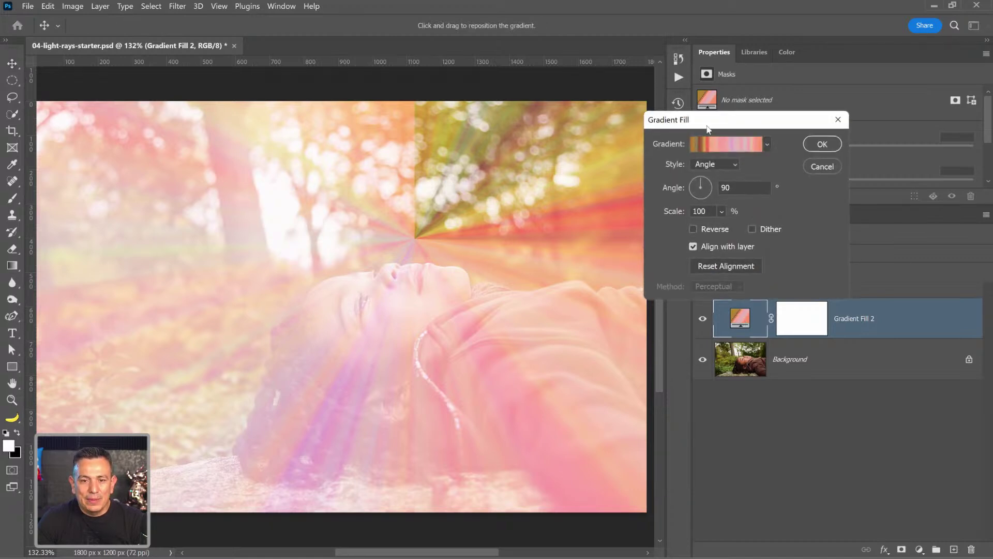
{"action": "left_click", "coordinate": [718, 146]}
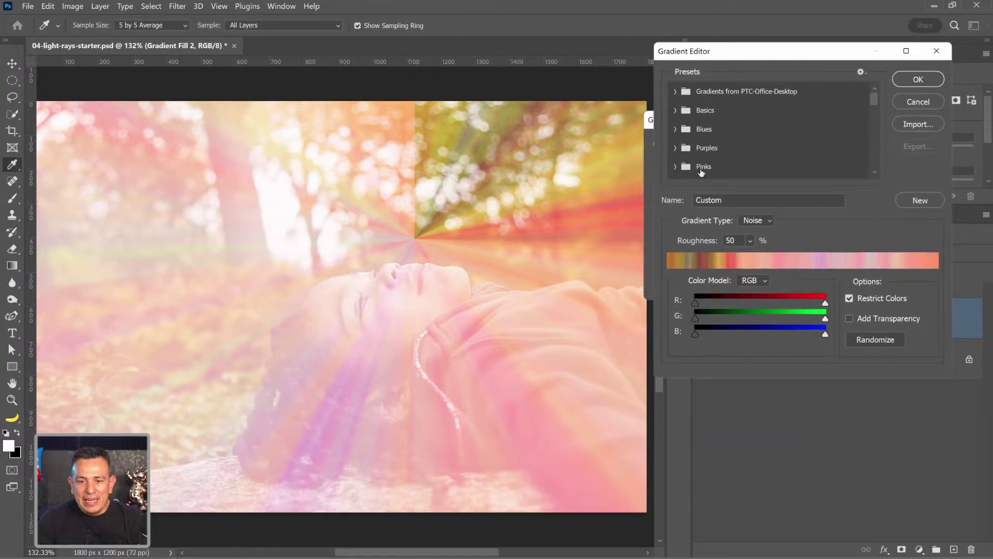
{"action": "left_click", "coordinate": [760, 221]}
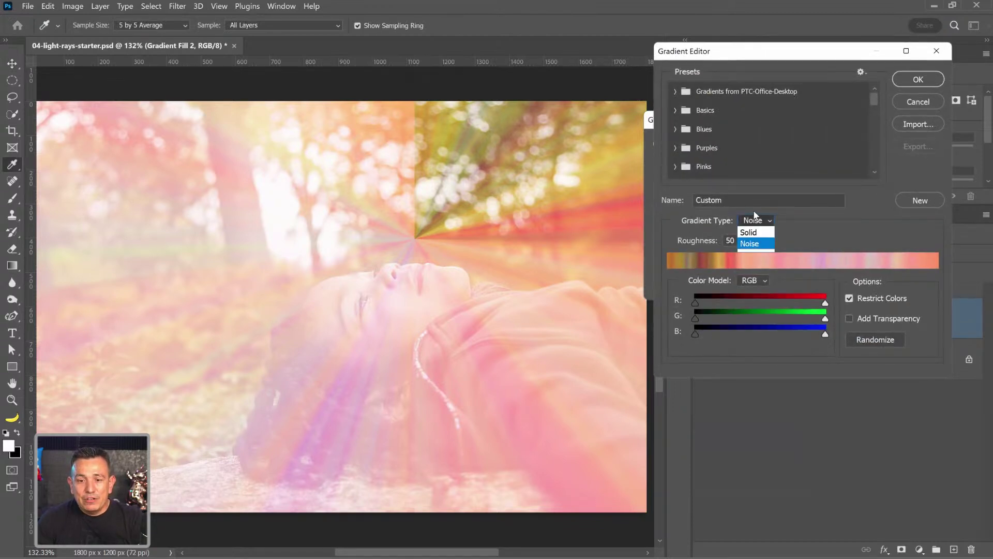
{"action": "left_click", "coordinate": [747, 244]}
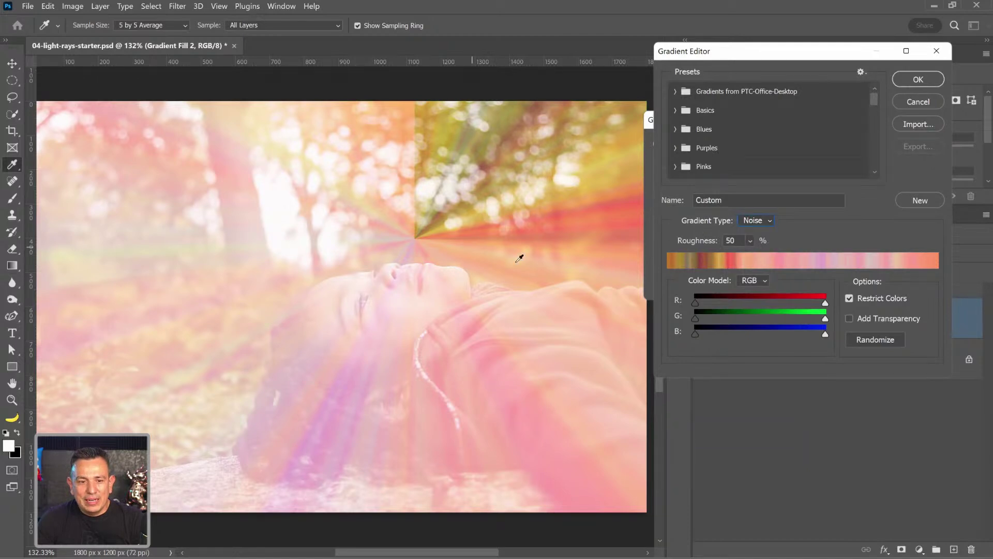
{"action": "left_click", "coordinate": [762, 280]}
{"action": "left_click", "coordinate": [763, 280]}
{"action": "mouse_move", "coordinate": [824, 305]}
{"action": "left_mouse_down"}
{"action": "mouse_move", "coordinate": [731, 303]}
{"action": "mouse_move", "coordinate": [844, 307]}
{"action": "mouse_move", "coordinate": [731, 318]}
{"action": "mouse_move", "coordinate": [829, 321]}
{"action": "left_mouse_up"}
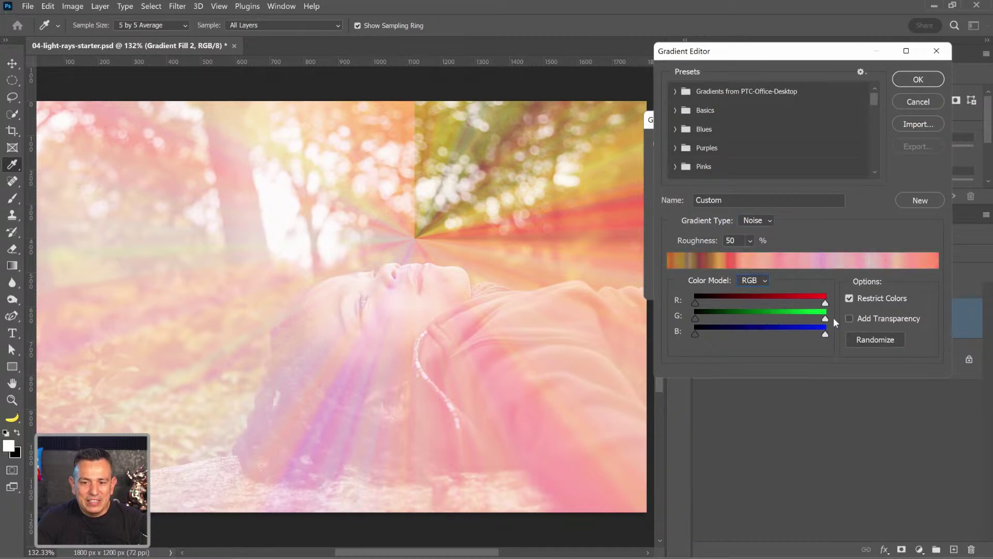
{"action": "left_click_drag", "start_coordinate": [774, 335], "coordinate": [828, 335]}
{"action": "left_click", "coordinate": [751, 281]}
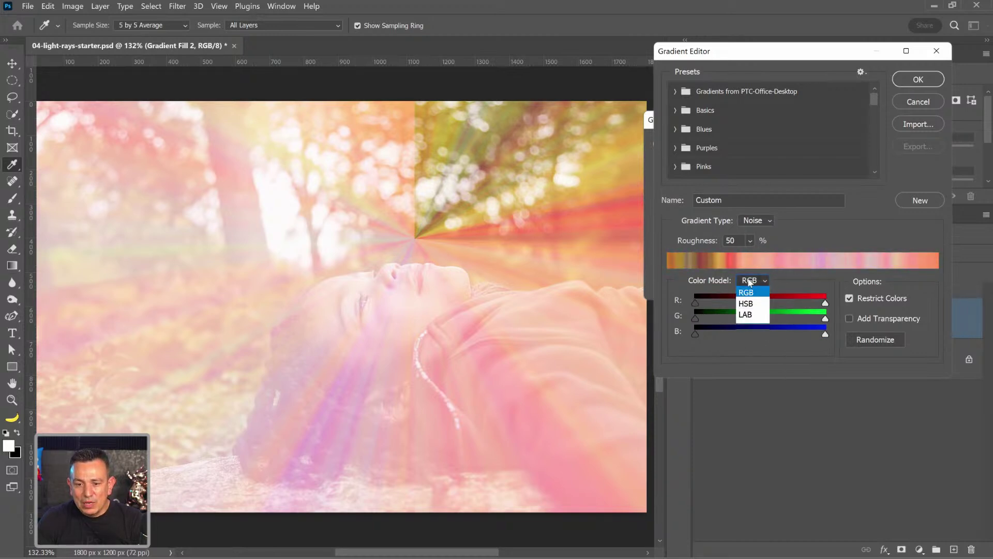
{"action": "left_click", "coordinate": [746, 305]}
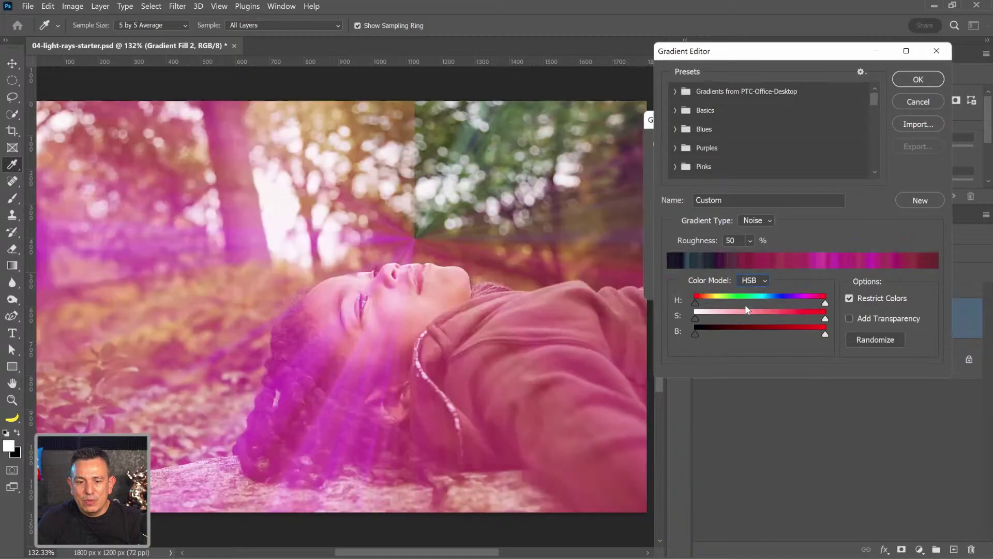
{"action": "left_click_drag", "start_coordinate": [825, 319], "coordinate": [680, 315]}
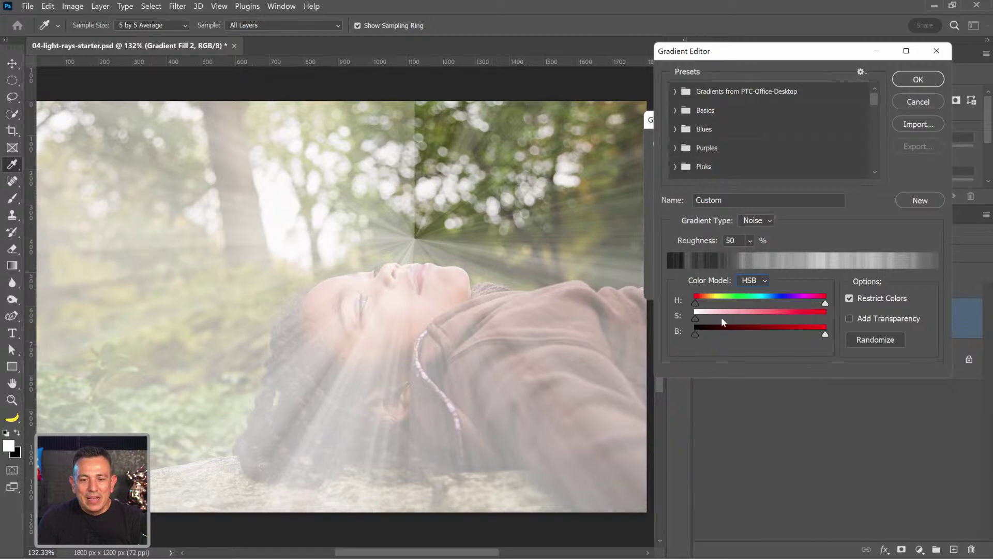
{"action": "mouse_move", "coordinate": [695, 318]}
{"action": "left_mouse_down"}
{"action": "mouse_move", "coordinate": [819, 317]}
{"action": "mouse_move", "coordinate": [676, 318]}
{"action": "left_mouse_up"}
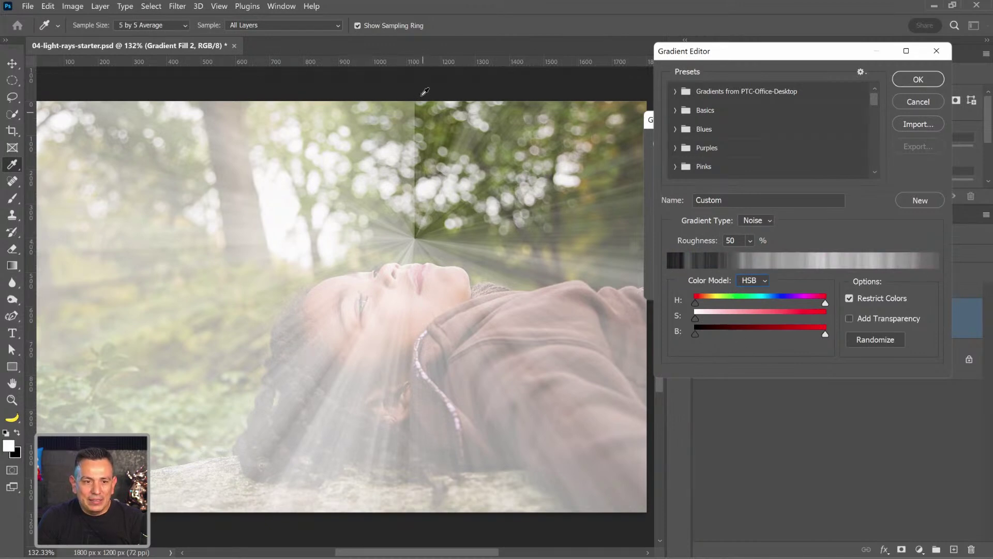
Randomize the grey noise gradient several times for a different ray pattern and accept the gradient
{"action": "left_click", "coordinate": [875, 340]}
{"action": "left_click", "coordinate": [875, 340]}
{"action": "left_click", "coordinate": [875, 339]}
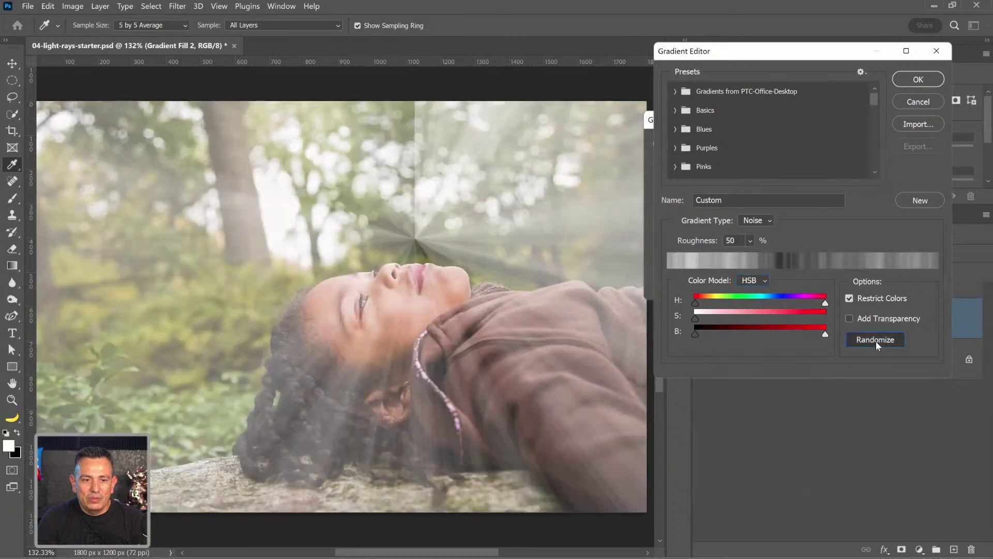
{"action": "left_click", "coordinate": [877, 341]}
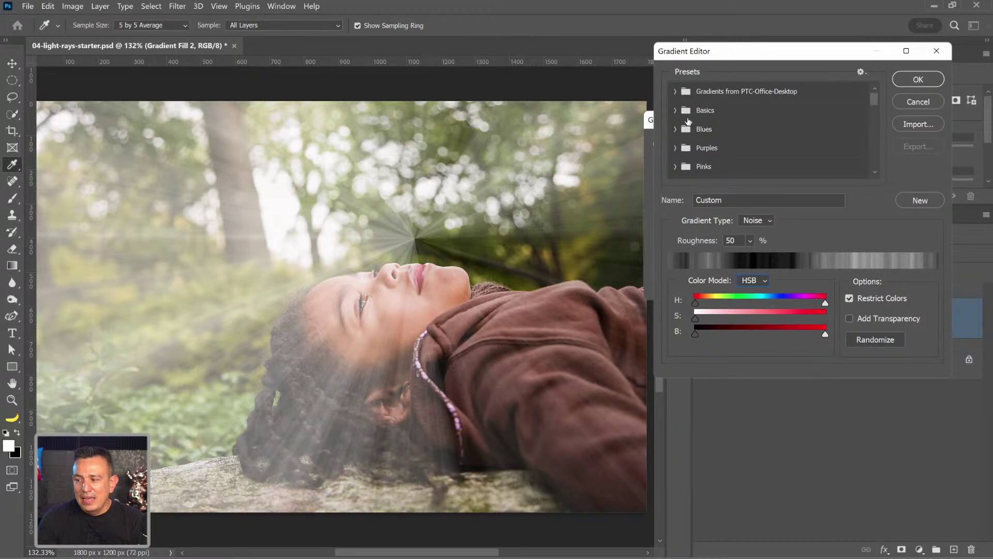
{"action": "left_click", "coordinate": [917, 81]}
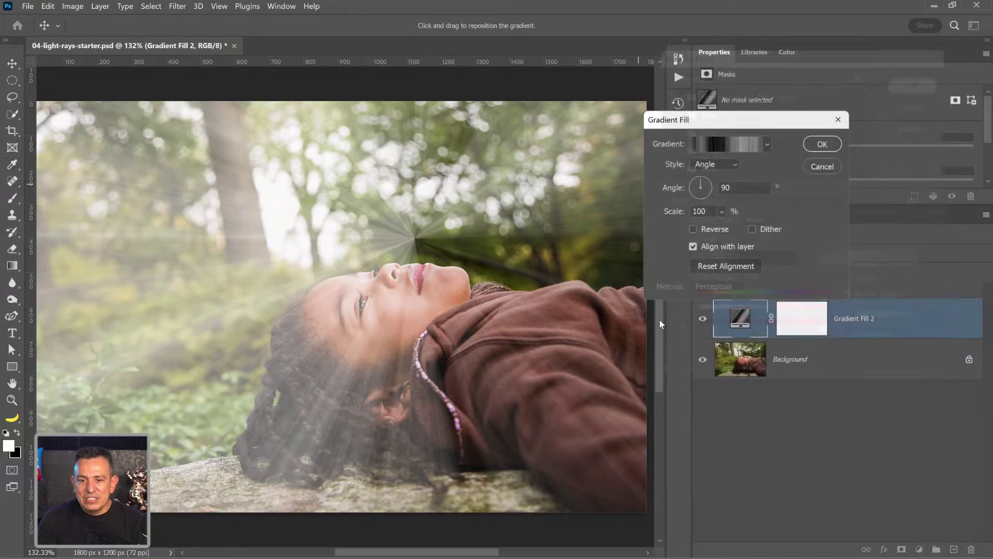
Move the light rays' centre to the image's upper edge beside the large tree trunk and confirm the gradient fill
{"action": "left_click_drag", "start_coordinate": [472, 200], "coordinate": [94, 165]}
{"action": "left_click_drag", "start_coordinate": [448, 136], "coordinate": [341, 87]}
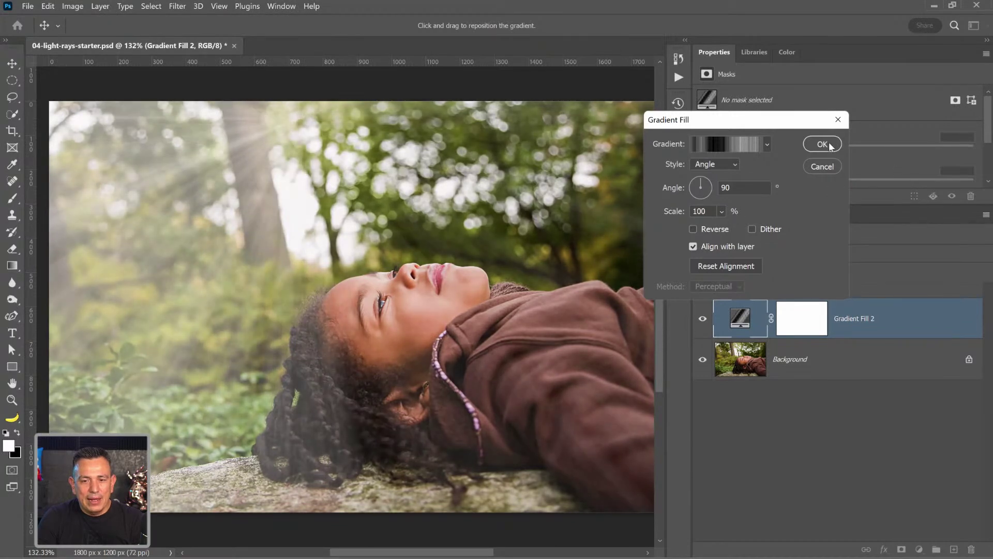
{"action": "left_click", "coordinate": [822, 145]}
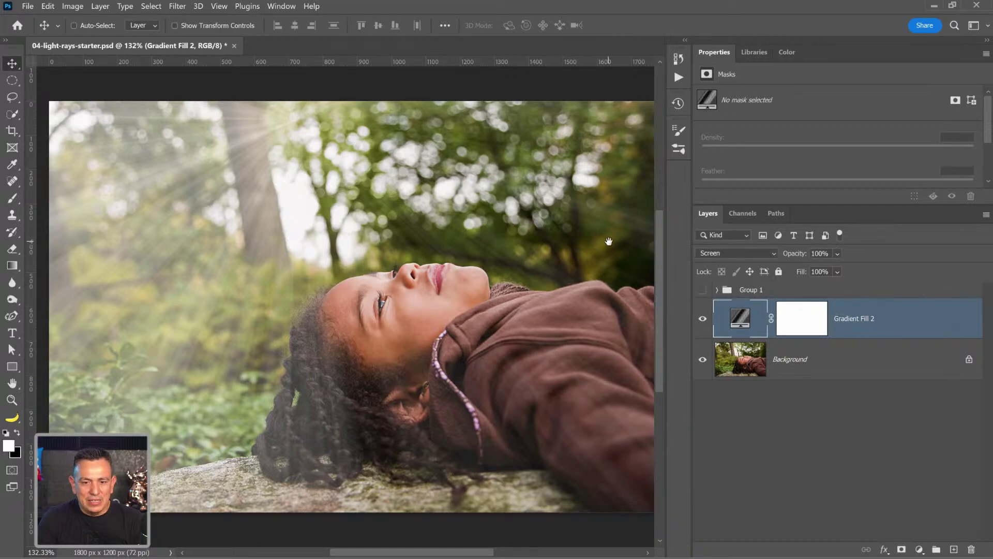
Pan the image around the canvas in several directions, past its edges, to examine the overscroll behaviour
{"action": "left_click_drag", "start_coordinate": [610, 241], "coordinate": [357, 237]}
{"action": "left_click_drag", "start_coordinate": [533, 239], "coordinate": [222, 247]}
{"action": "left_click_drag", "start_coordinate": [383, 255], "coordinate": [220, 258]}
{"action": "left_click_drag", "start_coordinate": [330, 152], "coordinate": [519, 96]}
{"action": "left_click_drag", "start_coordinate": [334, 297], "coordinate": [530, 153]}
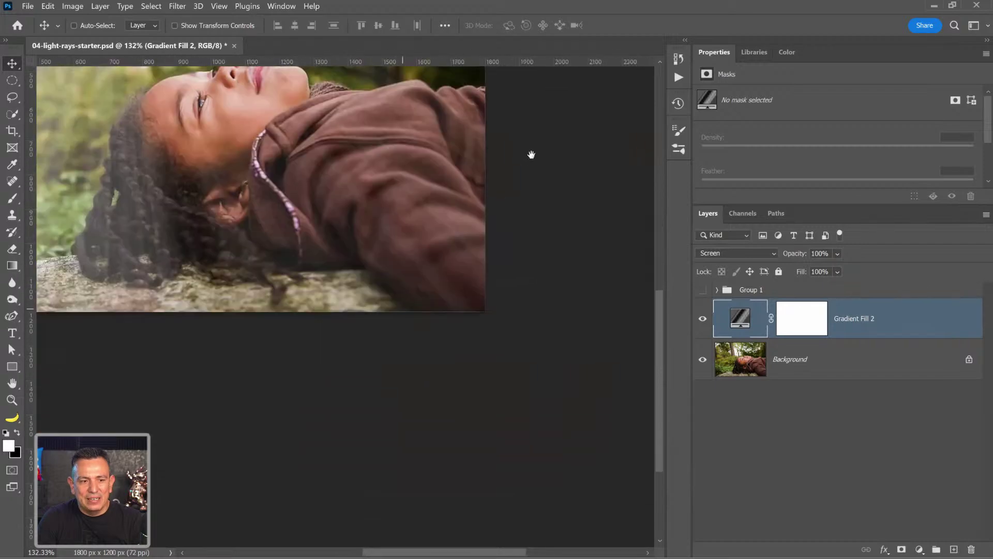
{"action": "left_click_drag", "start_coordinate": [223, 364], "coordinate": [505, 180]}
{"action": "left_click_drag", "start_coordinate": [340, 207], "coordinate": [510, 433]}
{"action": "left_click_drag", "start_coordinate": [173, 101], "coordinate": [425, 421]}
{"action": "left_click_drag", "start_coordinate": [610, 362], "coordinate": [109, 339]}
{"action": "left_click_drag", "start_coordinate": [290, 426], "coordinate": [427, 250]}
{"action": "left_click_drag", "start_coordinate": [78, 317], "coordinate": [304, 328]}
{"action": "left_click_drag", "start_coordinate": [419, 297], "coordinate": [297, 311]}
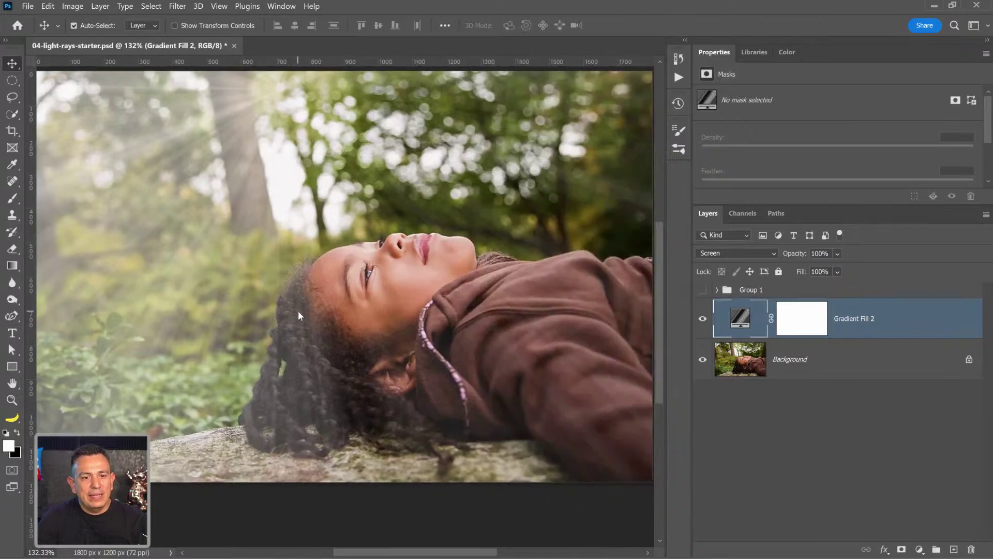
Turn off Overscroll in the Tools preferences
{"action": "key", "text": "i"}
{"action": "key", "text": "ctrl+k"}
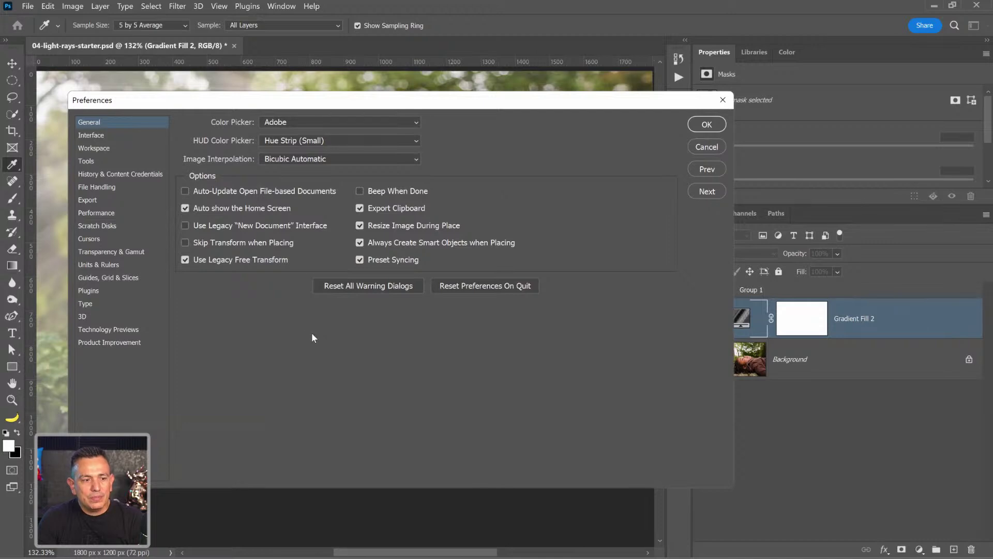
{"action": "left_click", "coordinate": [97, 215]}
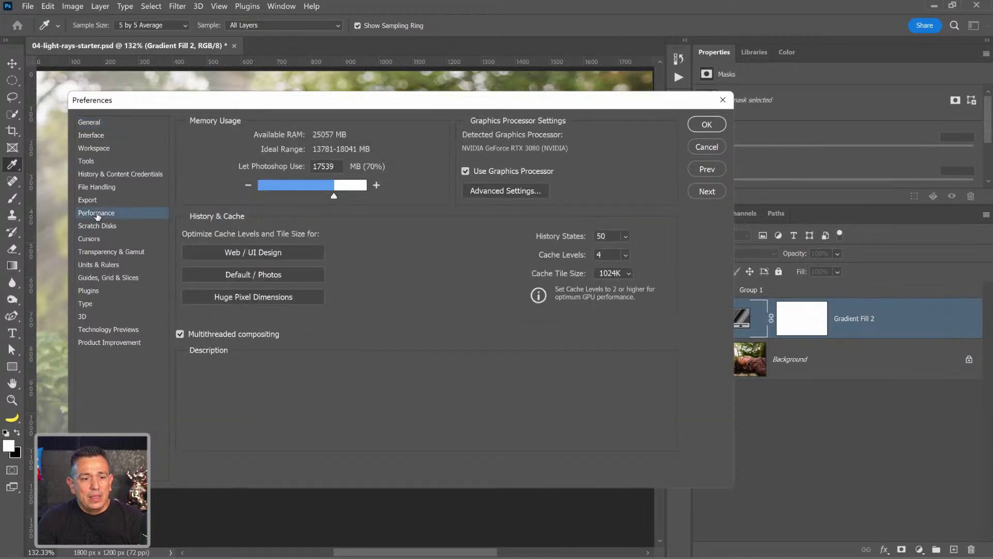
{"action": "left_click", "coordinate": [92, 164]}
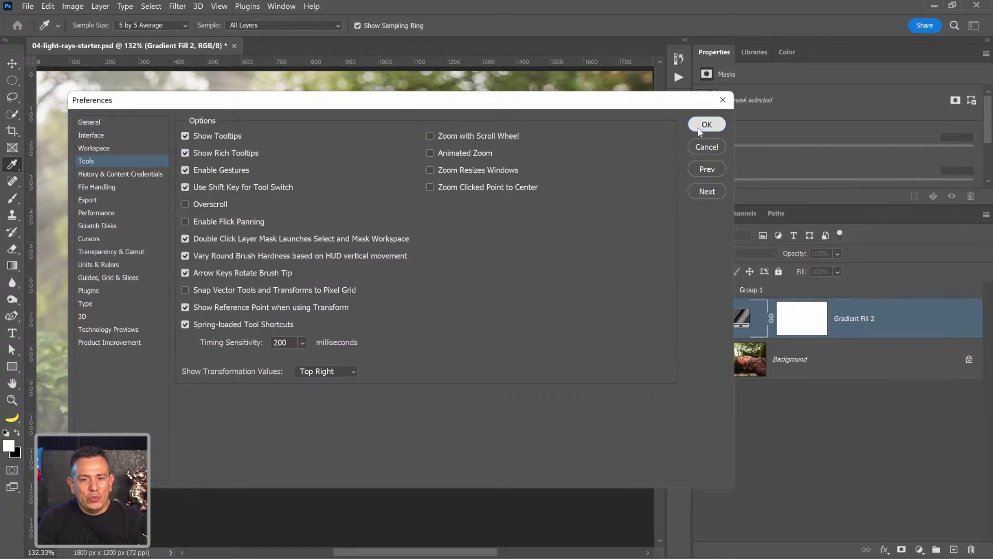
{"action": "left_click", "coordinate": [705, 124]}
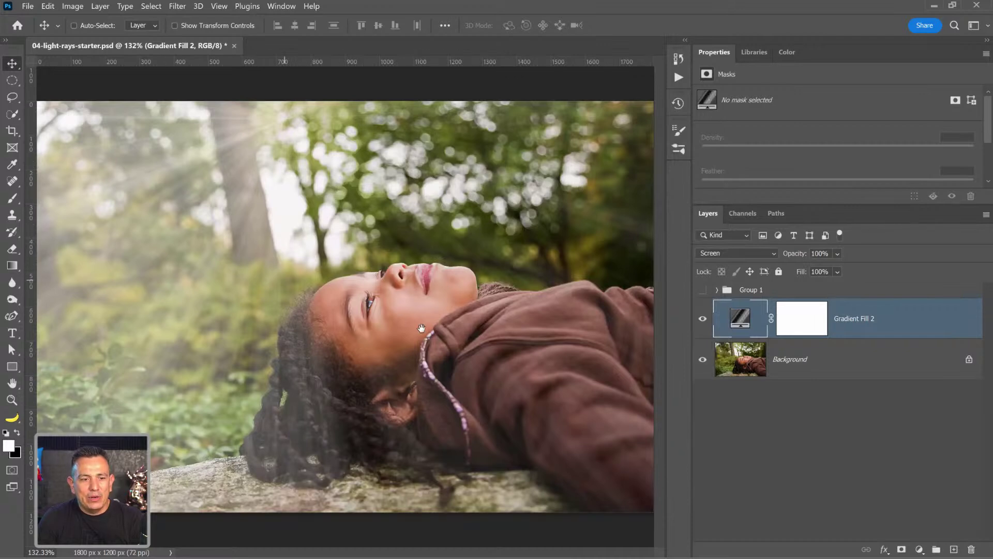
Zoom in on the child's face, pan to the image's upper-left corner to examine the panning limits, and fit the image to the window
{"action": "scroll", "coordinate": [377, 275], "scroll_direction": "up", "scroll_amount": 8}
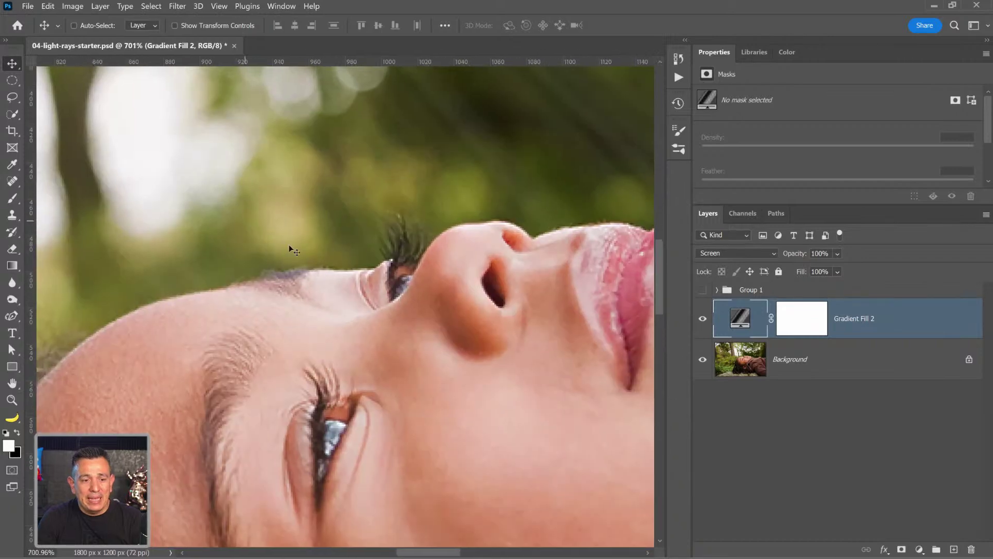
{"action": "left_click_drag", "start_coordinate": [288, 246], "coordinate": [496, 352]}
{"action": "left_click_drag", "start_coordinate": [331, 280], "coordinate": [518, 372]}
{"action": "left_click_drag", "start_coordinate": [364, 306], "coordinate": [496, 417]}
{"action": "left_click_drag", "start_coordinate": [311, 232], "coordinate": [563, 310]}
{"action": "left_click_drag", "start_coordinate": [449, 325], "coordinate": [288, 250]}
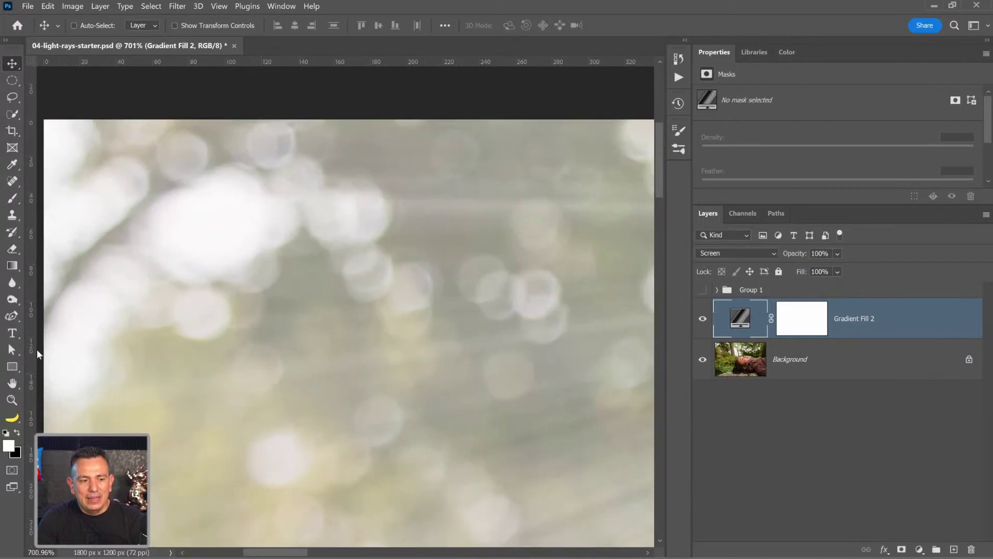
{"action": "double_click", "coordinate": [11, 384]}
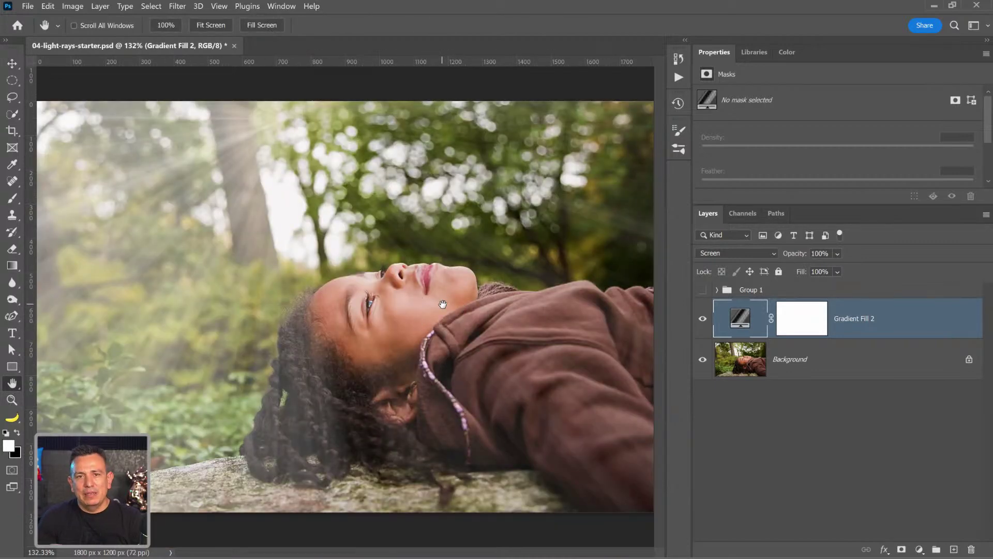
Turn Overscroll back on in the Tools preferences and pan the image around the canvas
{"action": "key", "text": "ctrl+space"}
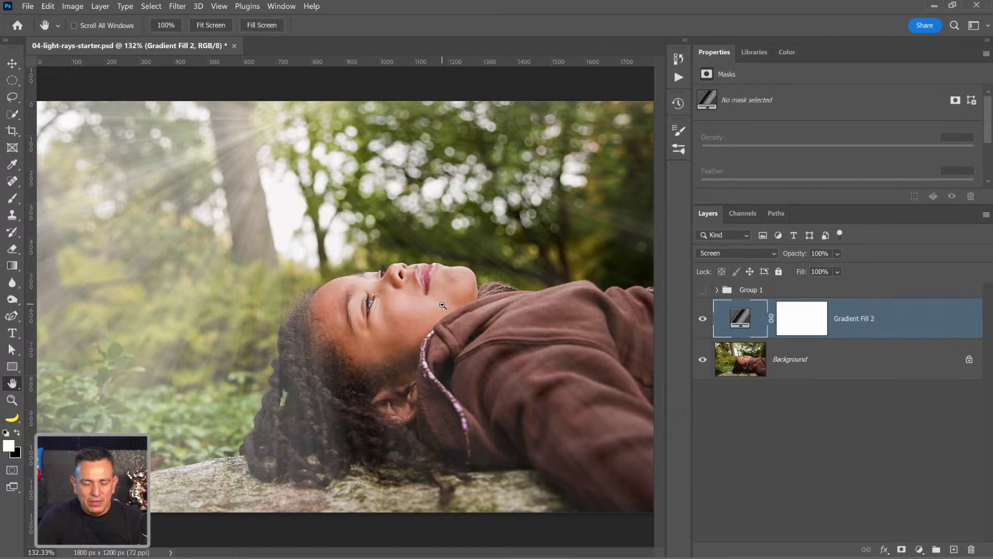
{"action": "key", "text": "i"}
{"action": "key", "text": "ctrl+k"}
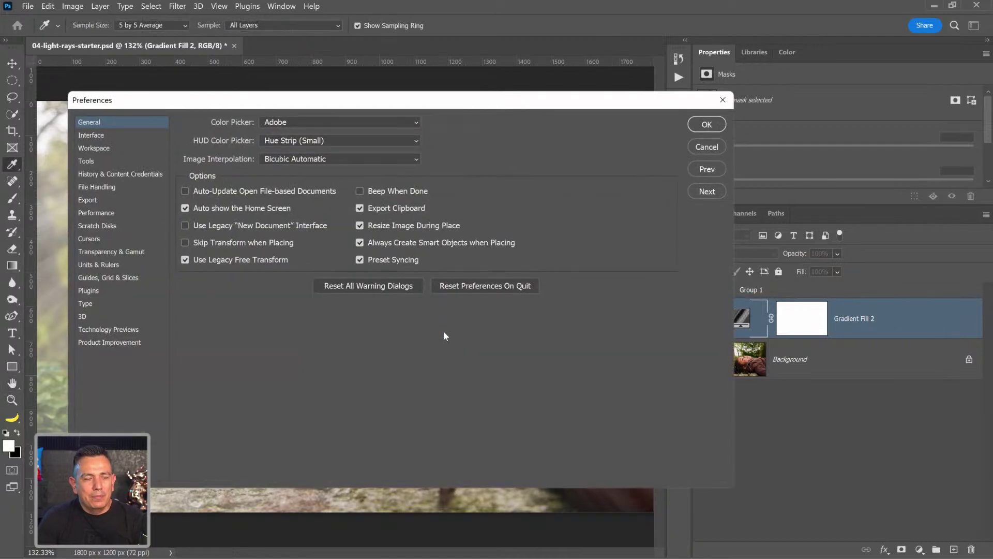
{"action": "left_click", "coordinate": [89, 162]}
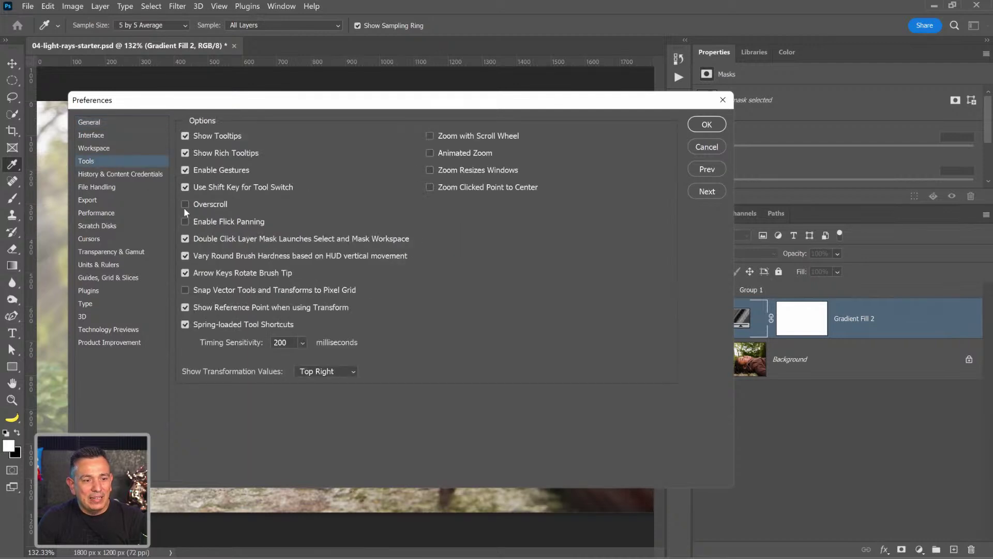
{"action": "left_click", "coordinate": [707, 126]}
{"action": "scroll", "coordinate": [377, 226], "scroll_direction": "right", "scroll_amount": 10}
{"action": "left_click_drag", "start_coordinate": [358, 111], "coordinate": [378, 387]}
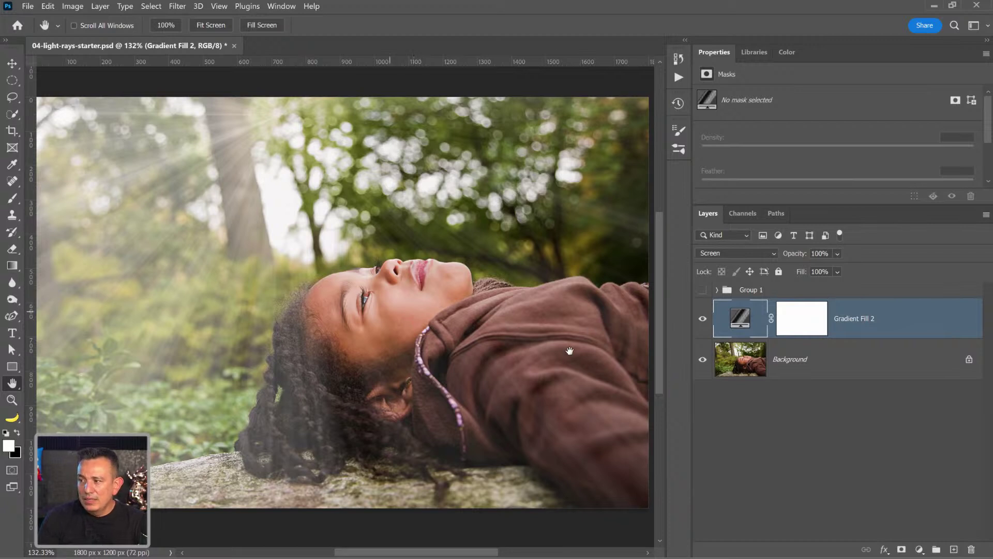
Delete the layer mask of Gradient Fill 2
{"action": "right_click", "coordinate": [802, 332]}
{"action": "left_click", "coordinate": [790, 324]}
{"action": "left_click", "coordinate": [806, 322]}
{"action": "right_click", "coordinate": [806, 322]}
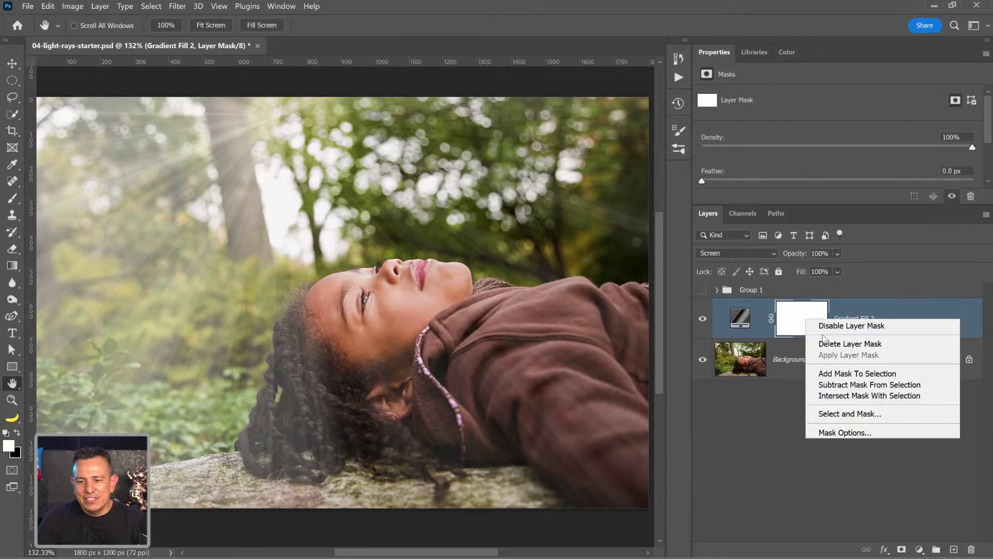
{"action": "left_click", "coordinate": [825, 341]}
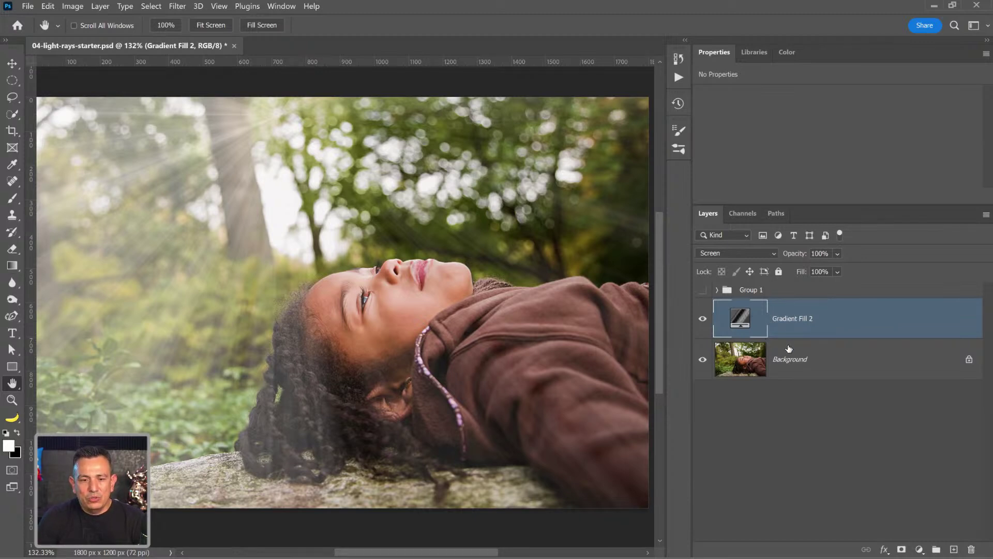
Compare the image with and without the light rays, and add a Hue/Saturation adjustment layer above Gradient Fill 2
{"action": "left_click", "coordinate": [704, 321]}
{"action": "left_click", "coordinate": [703, 320]}
{"action": "left_click", "coordinate": [703, 320]}
{"action": "left_click", "coordinate": [703, 320]}
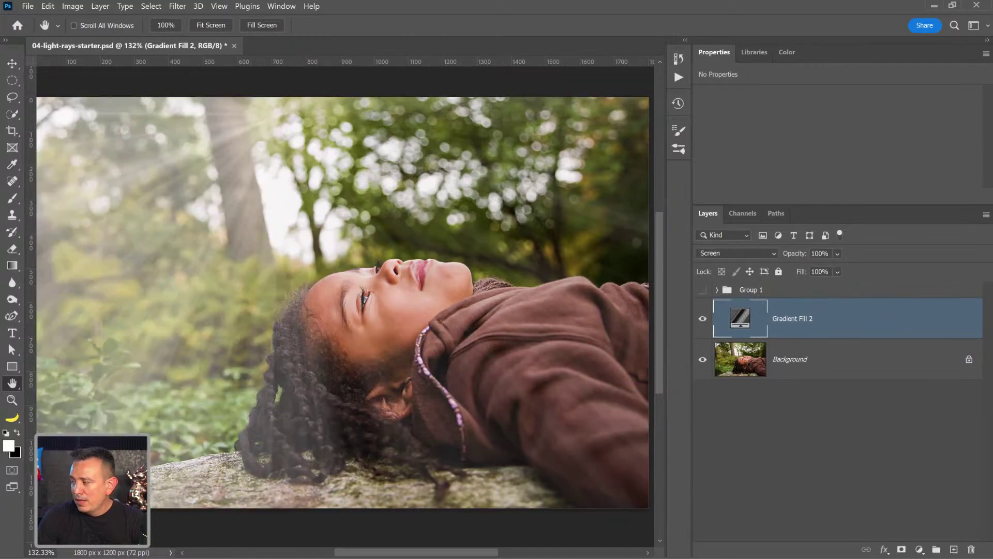
{"action": "left_click", "coordinate": [920, 549]}
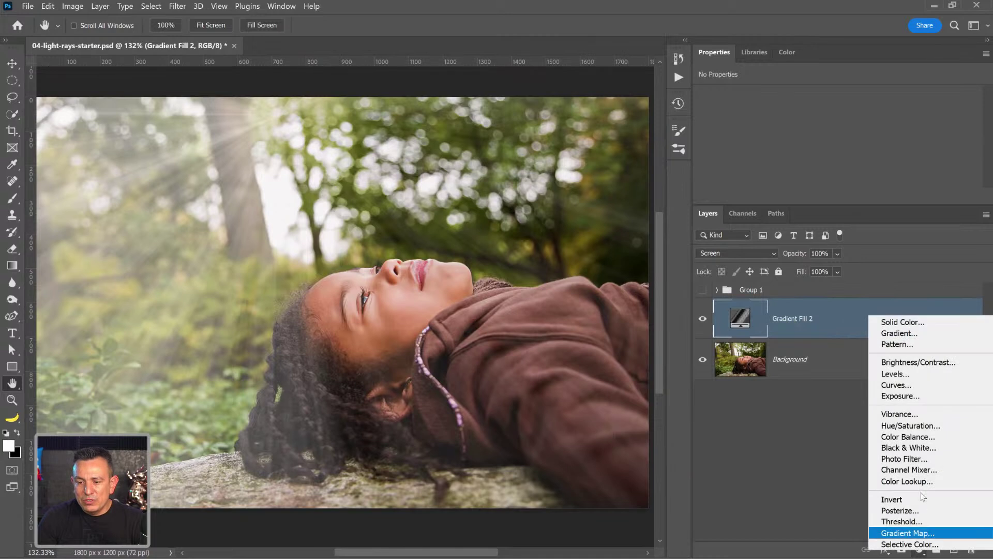
{"action": "left_click", "coordinate": [922, 428]}
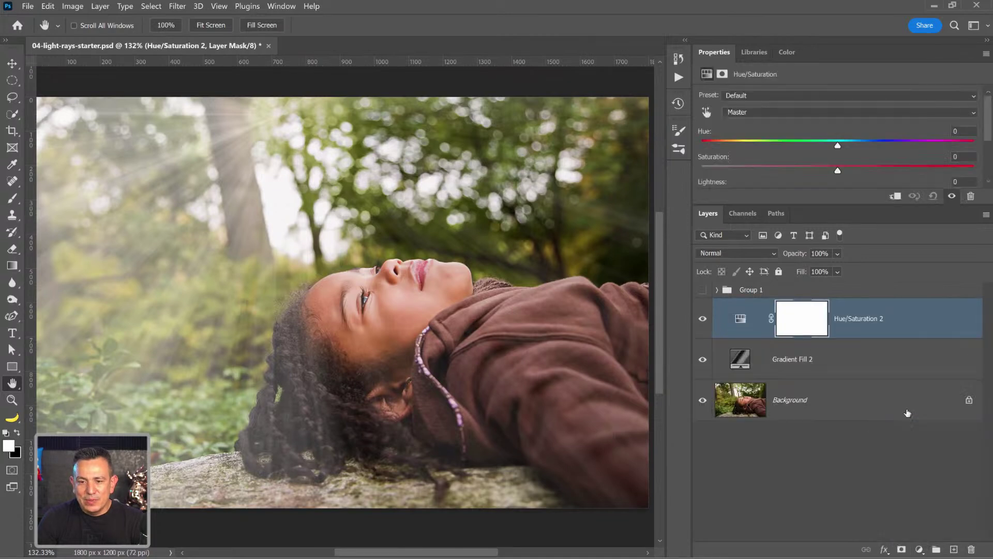
Clip the Hue/Saturation 2 adjustment to Gradient Fill 2 and delete its layer mask
{"action": "left_click", "coordinate": [896, 196]}
{"action": "right_click", "coordinate": [830, 317]}
{"action": "left_click", "coordinate": [859, 341]}
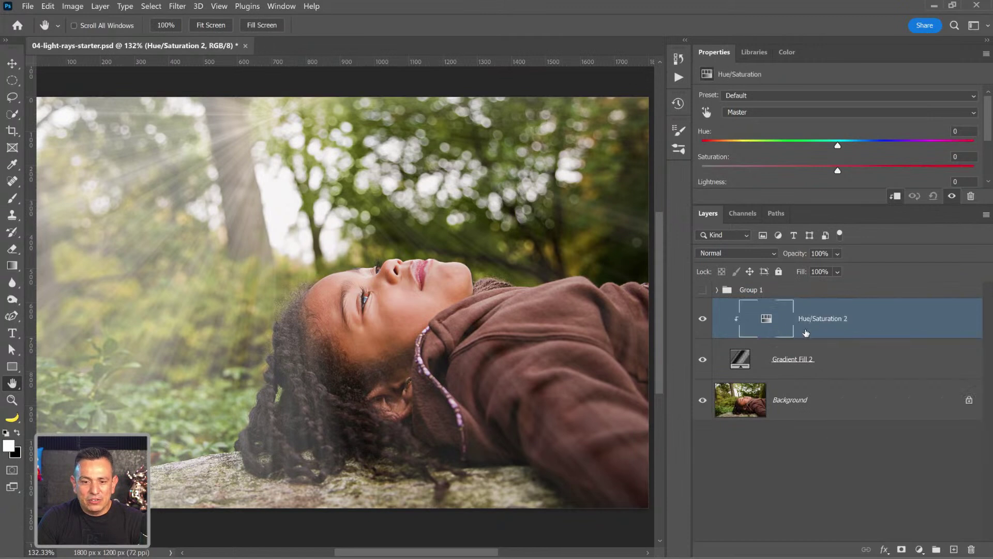
{"action": "left_click", "coordinate": [895, 196]}
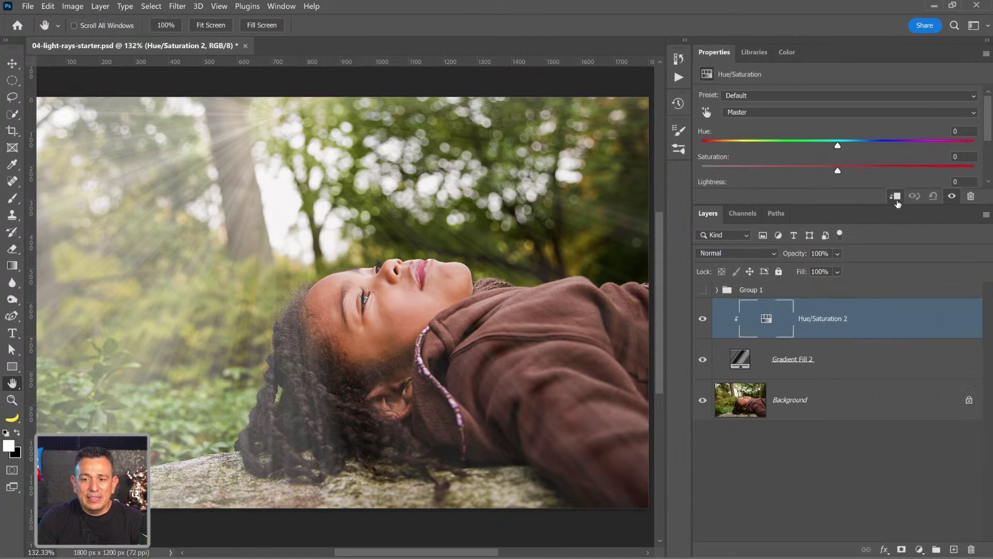
{"action": "left_click", "coordinate": [895, 197]}
{"action": "left_click", "coordinate": [897, 201]}
{"action": "left_click", "coordinate": [897, 200]}
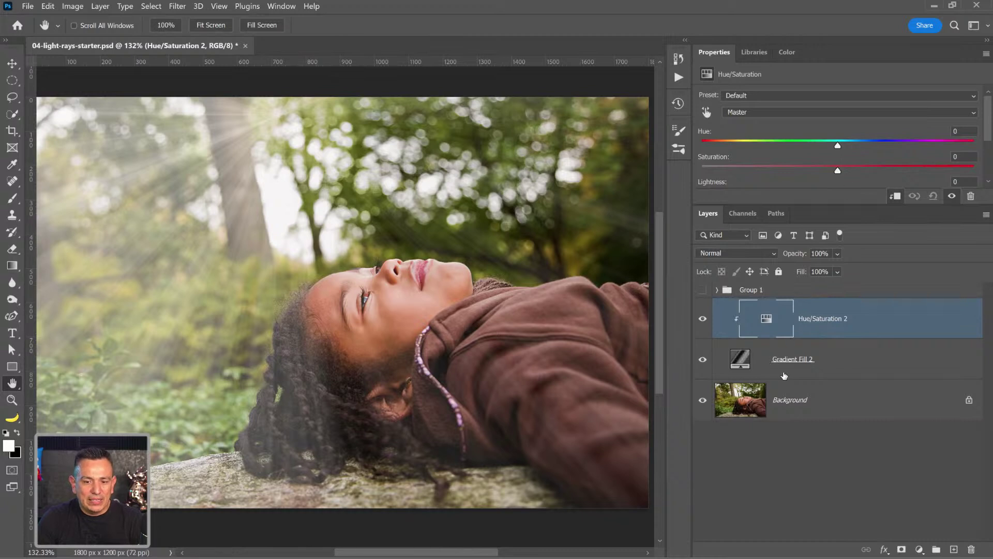
Try hue -40, saturation +100 and lightness -17 in the Hue/Saturation 2 adjustment without Colorize
{"action": "left_click_drag", "start_coordinate": [840, 205], "coordinate": [840, 268]}
{"action": "left_click_drag", "start_coordinate": [838, 171], "coordinate": [878, 171]}
{"action": "mouse_move", "coordinate": [837, 145]}
{"action": "left_mouse_down"}
{"action": "mouse_move", "coordinate": [792, 145]}
{"action": "mouse_move", "coordinate": [818, 146]}
{"action": "left_mouse_up"}
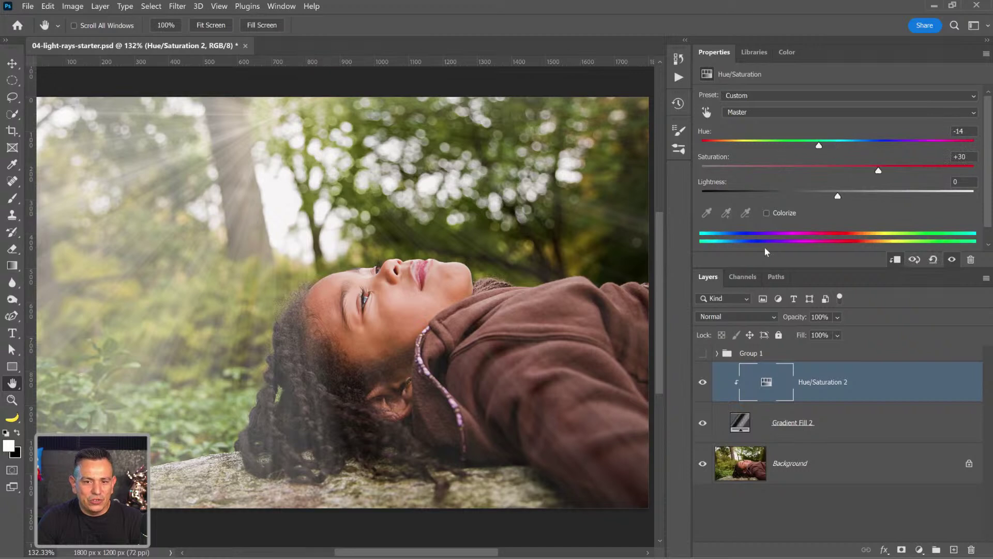
{"action": "left_click_drag", "start_coordinate": [839, 197], "coordinate": [816, 196]}
{"action": "left_click_drag", "start_coordinate": [878, 171], "coordinate": [902, 171]}
{"action": "left_click_drag", "start_coordinate": [819, 146], "coordinate": [775, 147]}
Colorize the light rays through Hue/Saturation 2 with hue 105 and saturation 57
{"action": "left_click", "coordinate": [775, 212]}
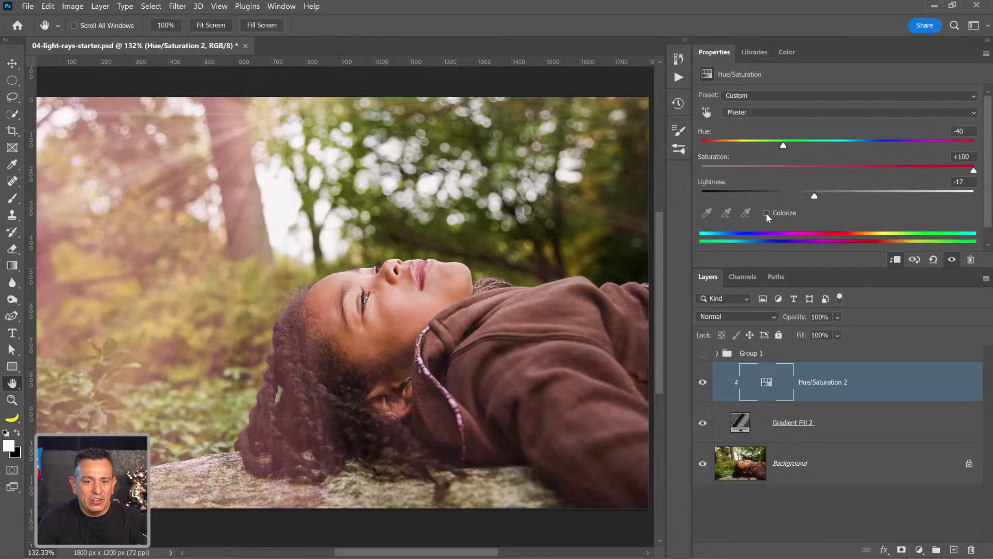
{"action": "left_click_drag", "start_coordinate": [702, 145], "coordinate": [857, 174]}
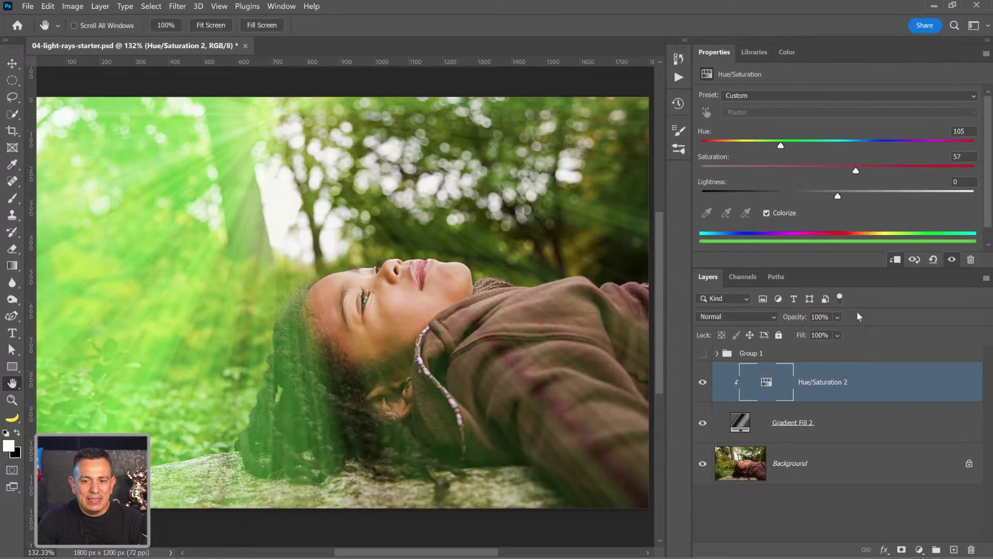
Compare Hue/Saturation 2 clipped and unclipped, toggling the Background layer's visibility while it is unclipped, and leave the adjustment clipped
{"action": "left_click", "coordinate": [899, 262]}
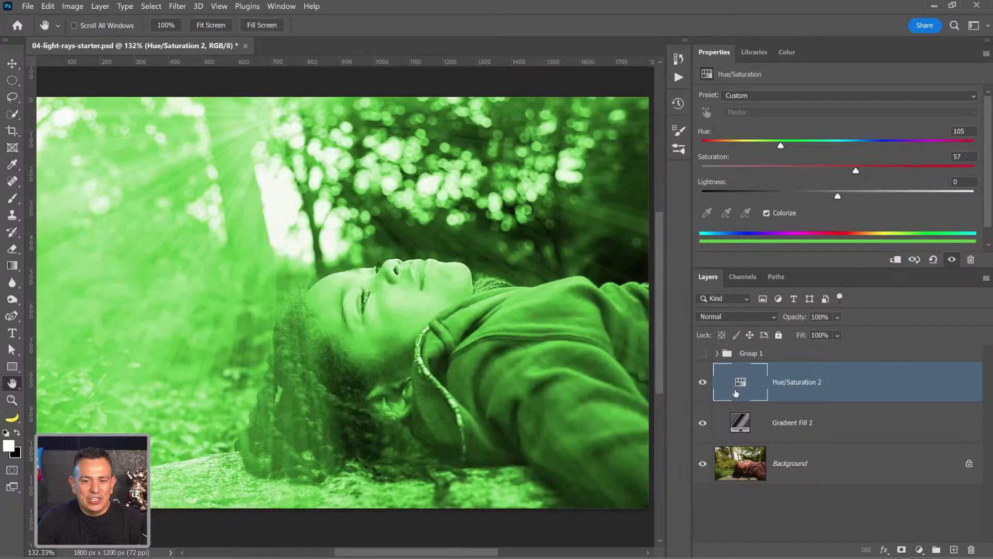
{"action": "left_click", "coordinate": [703, 465]}
{"action": "left_click", "coordinate": [703, 465]}
{"action": "left_click", "coordinate": [703, 465]}
{"action": "left_click", "coordinate": [703, 464]}
{"action": "left_click", "coordinate": [703, 465]}
{"action": "left_click", "coordinate": [703, 465]}
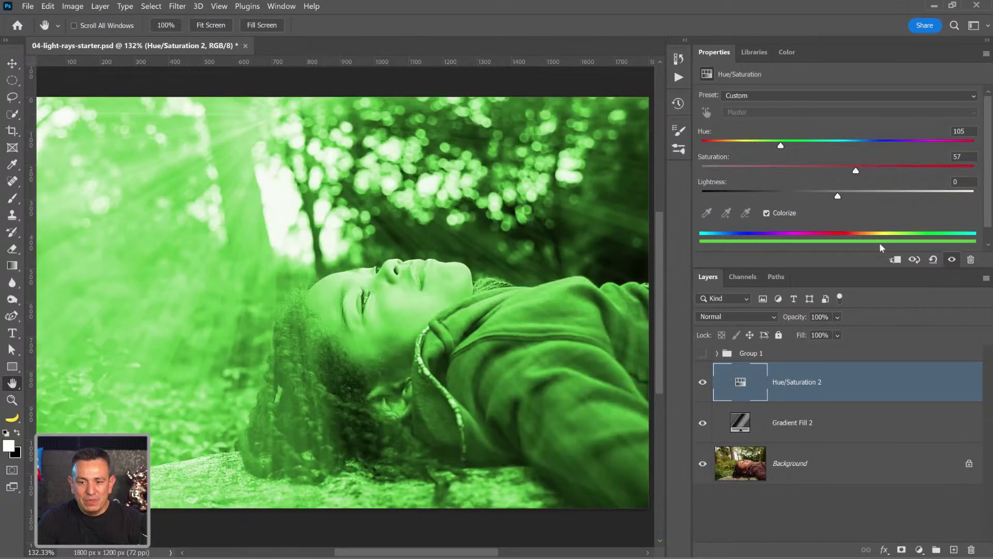
{"action": "left_click", "coordinate": [895, 259]}
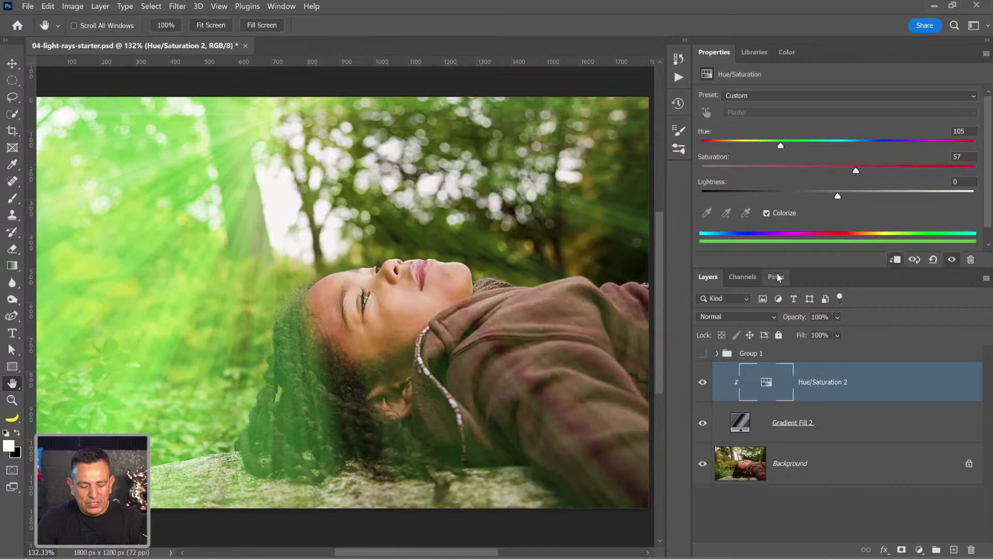
{"action": "key", "text": "ctrl+alt+g"}
{"action": "key", "text": "ctrl+alt+g"}
{"action": "key", "text": "ctrl+alt+g"}
{"action": "key", "text": "ctrl+alt+g"}
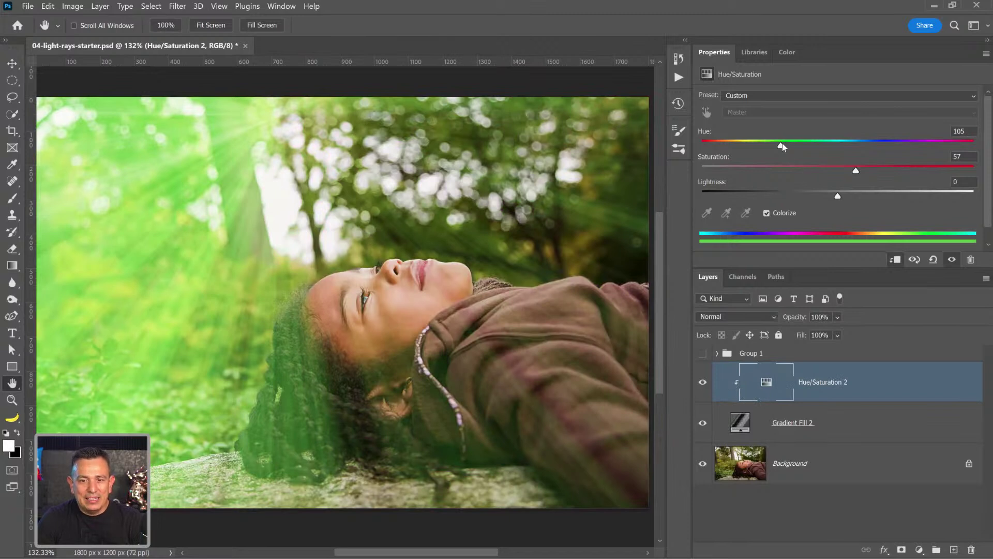
Shift the colorize hue of Hue/Saturation 2 to 51, comparing the rays with Colorize off and on
{"action": "left_click_drag", "start_coordinate": [772, 146], "coordinate": [763, 162]}
{"action": "left_click", "coordinate": [765, 214]}
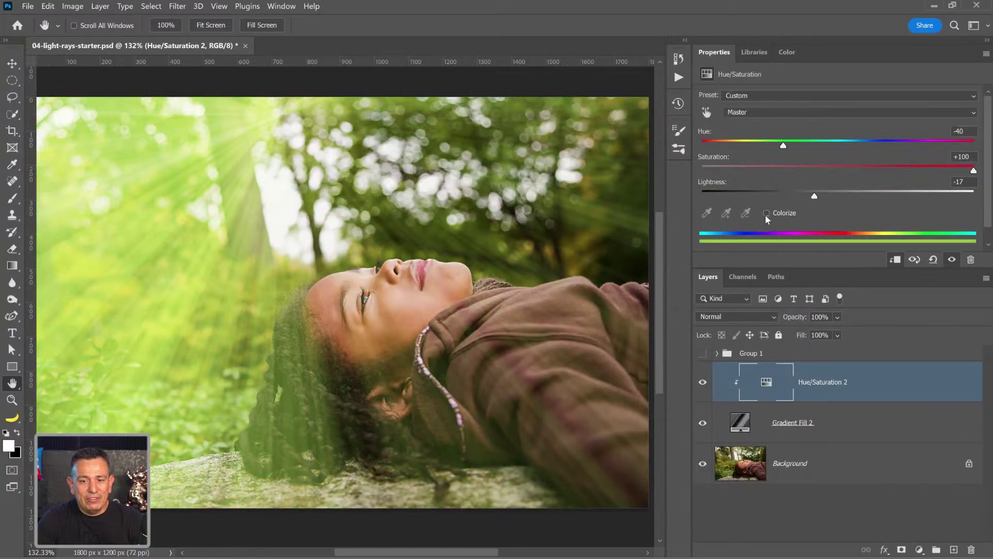
{"action": "left_click", "coordinate": [766, 214]}
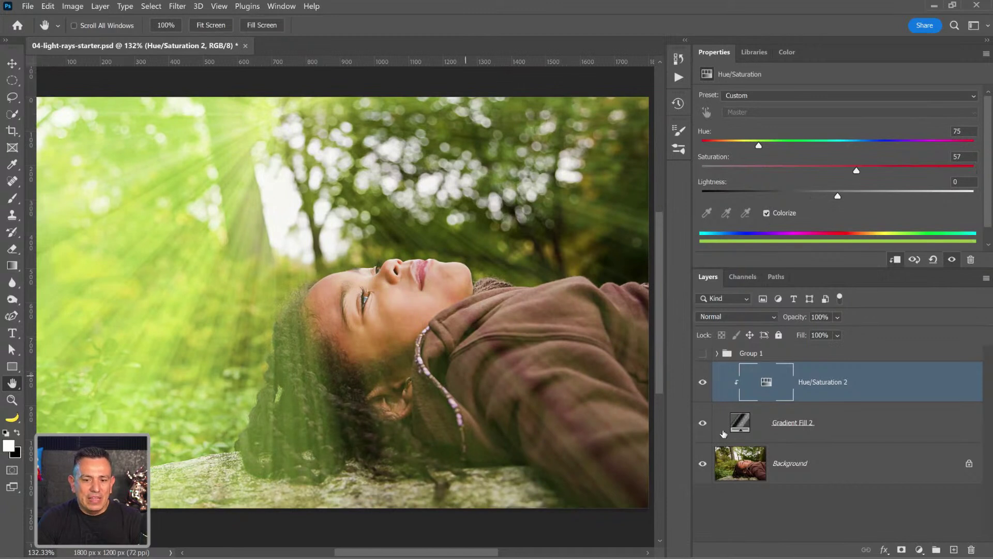
{"action": "mouse_move", "coordinate": [759, 147]}
{"action": "left_mouse_down"}
{"action": "mouse_move", "coordinate": [715, 142]}
{"action": "mouse_move", "coordinate": [939, 143]}
{"action": "mouse_move", "coordinate": [745, 144]}
{"action": "left_mouse_up"}
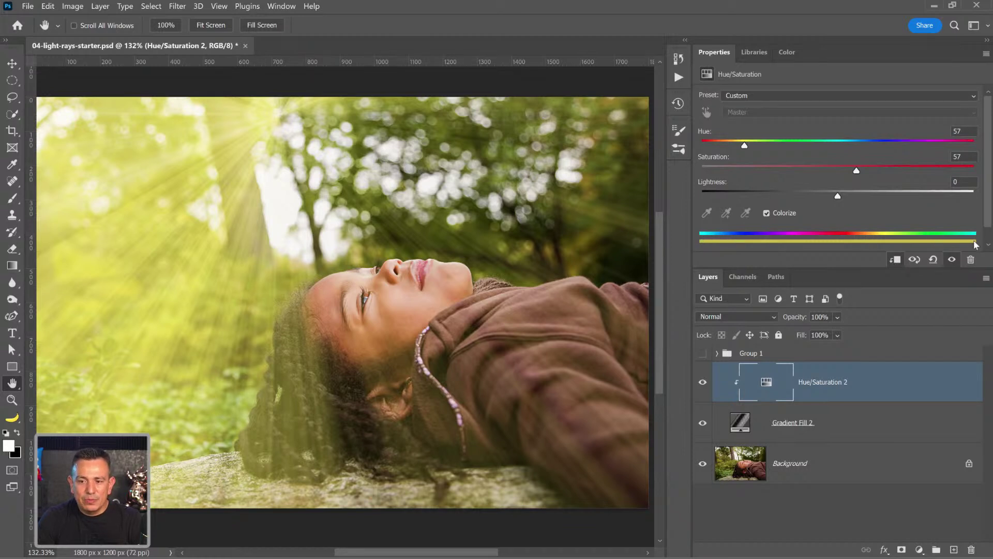
{"action": "left_click", "coordinate": [766, 213]}
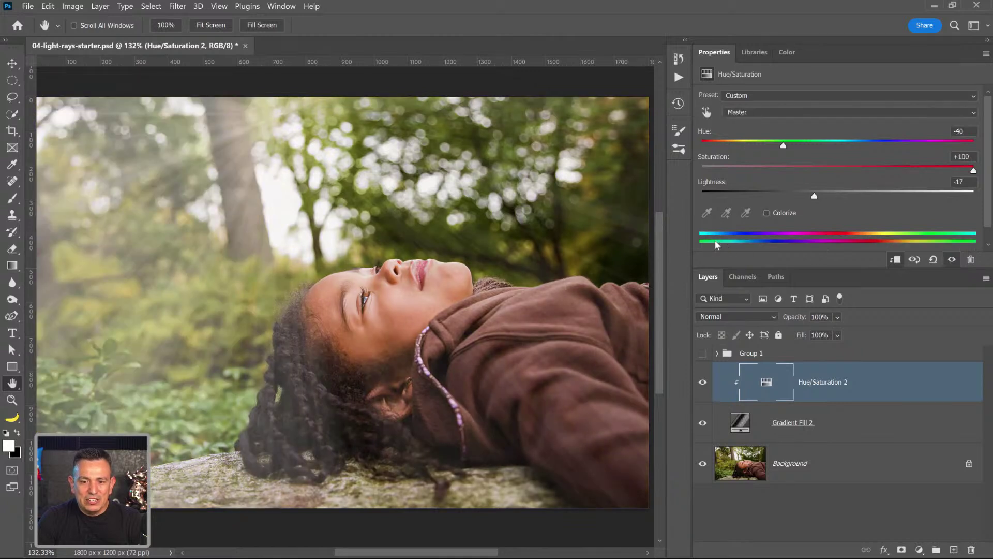
{"action": "left_click", "coordinate": [767, 213]}
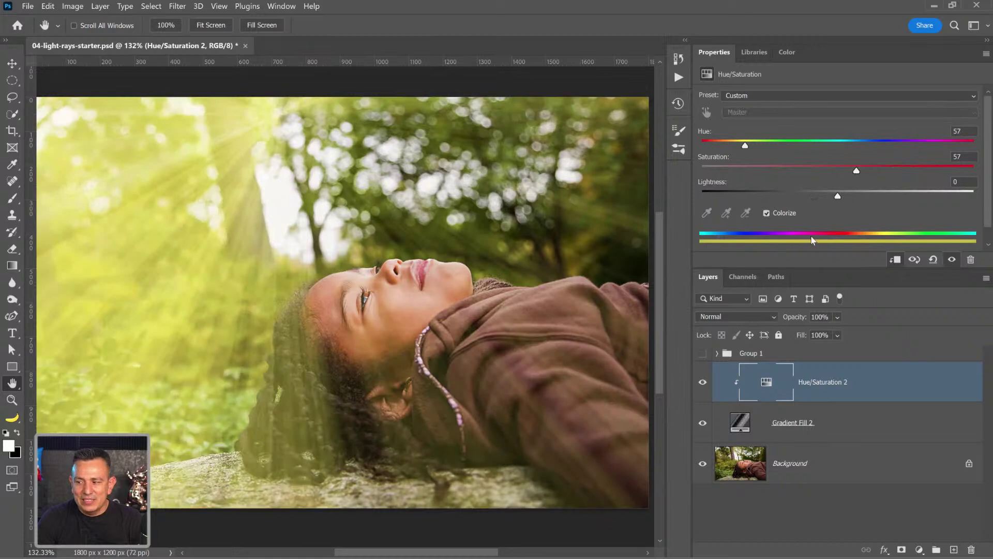
{"action": "mouse_move", "coordinate": [745, 147]}
{"action": "left_mouse_down"}
{"action": "mouse_move", "coordinate": [731, 146]}
{"action": "mouse_move", "coordinate": [742, 149]}
{"action": "left_mouse_up"}
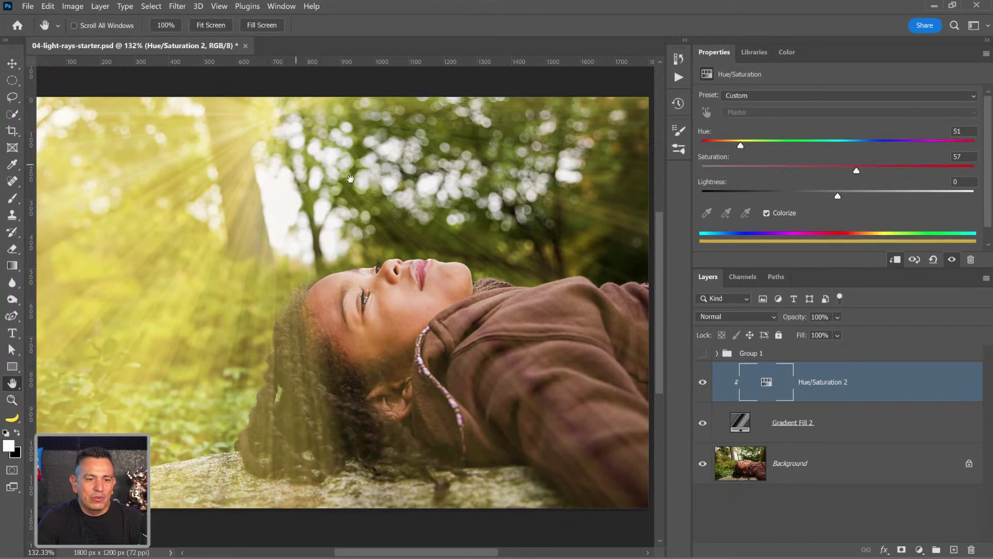
Reposition the gradient of Gradient Fill 2 so its rays originate at the image's upper edge, above the tree trunk
{"action": "left_click", "coordinate": [12, 64]}
{"action": "double_click", "coordinate": [740, 422]}
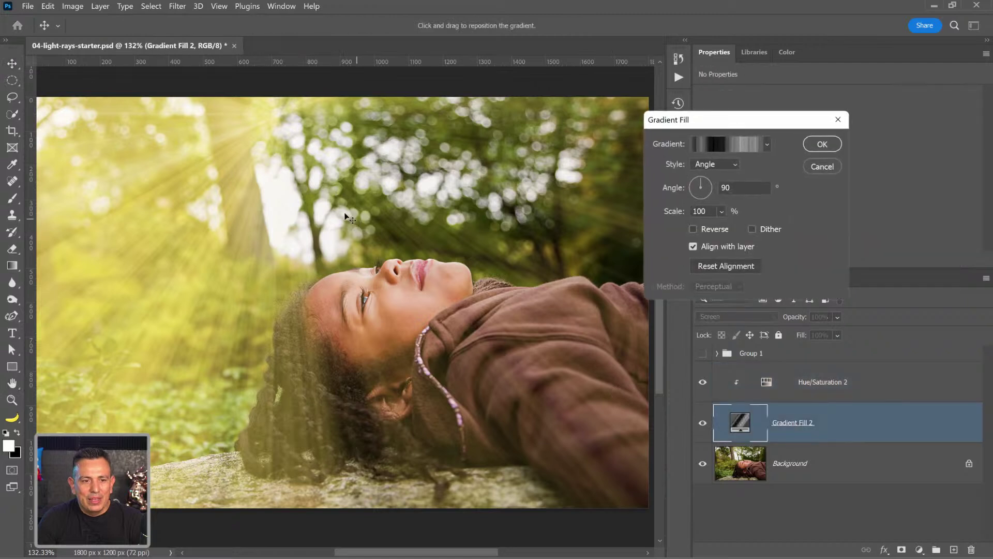
{"action": "left_click_drag", "start_coordinate": [312, 184], "coordinate": [315, 177]}
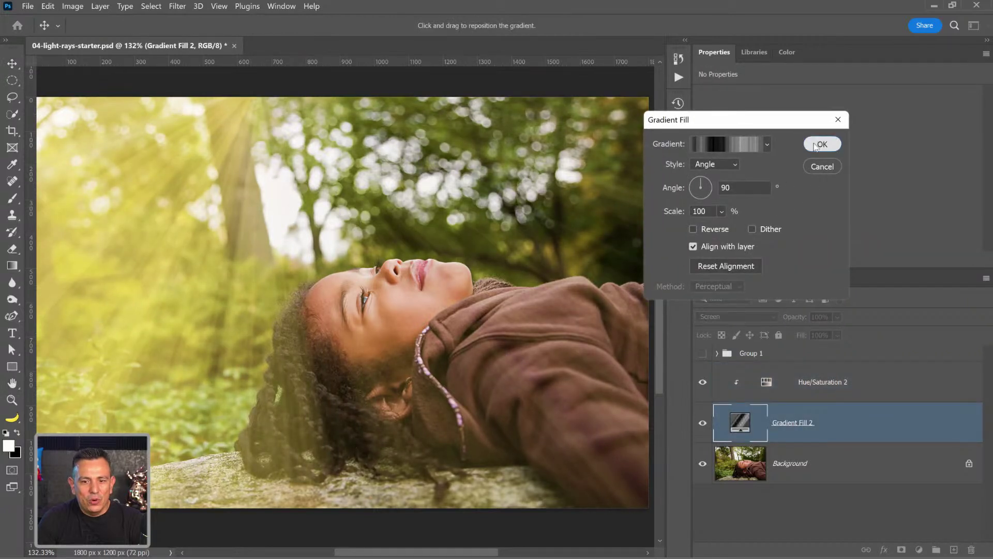
{"action": "left_click", "coordinate": [821, 145]}
Lower the colorize saturation of Hue/Saturation 2 to 36
{"action": "key", "text": "alt+]"}
{"action": "left_click_drag", "start_coordinate": [857, 172], "coordinate": [799, 176]}
{"action": "left_click", "coordinate": [837, 335]}
{"action": "left_click_drag", "start_coordinate": [838, 335], "coordinate": [865, 442]}
{"action": "left_click", "coordinate": [866, 438]}
{"action": "left_click_drag", "start_coordinate": [830, 331], "coordinate": [918, 338]}
Add a clipped Levels adjustment layer directly above Gradient Fill 2 and delete its layer mask
{"action": "left_click", "coordinate": [858, 397]}
{"action": "left_click", "coordinate": [859, 430]}
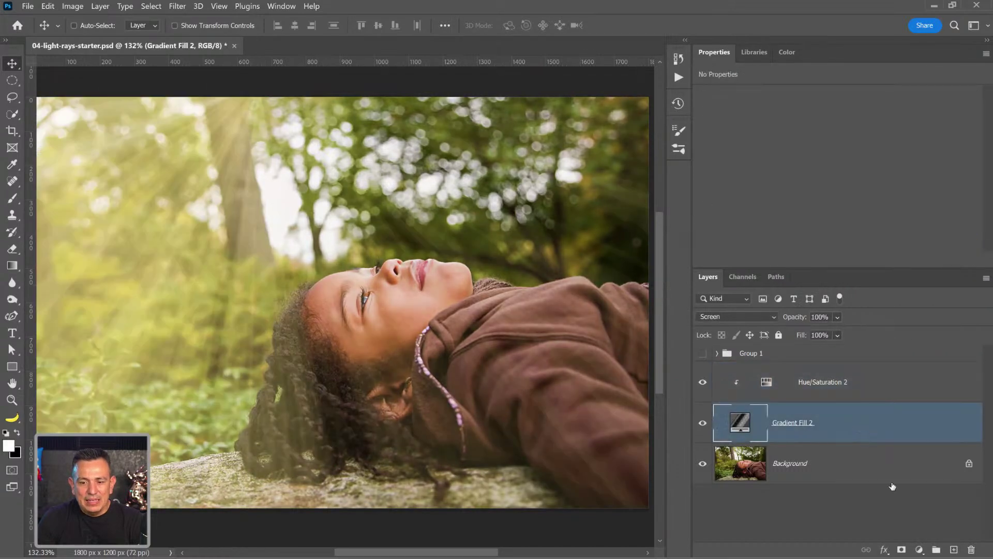
{"action": "left_click", "coordinate": [916, 549]}
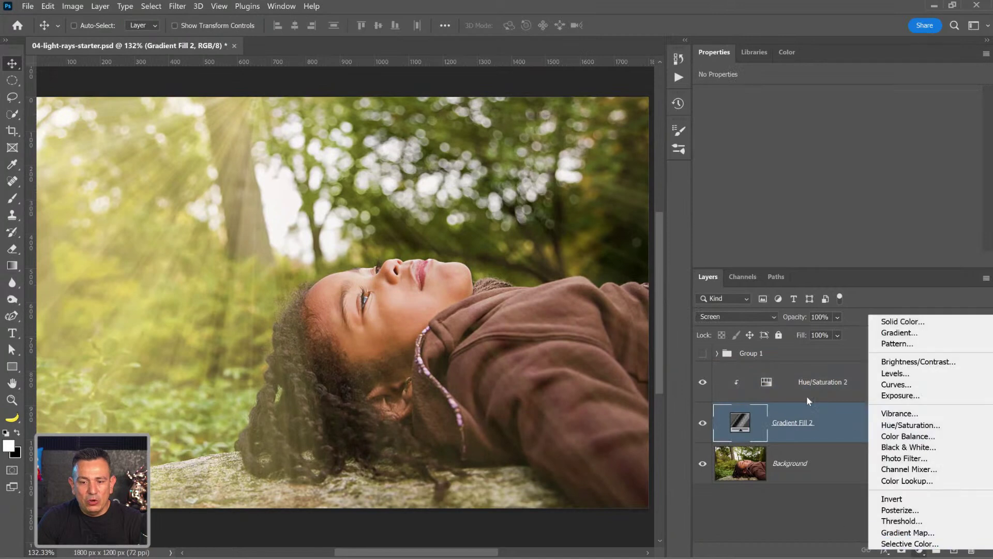
{"action": "left_click", "coordinate": [907, 375]}
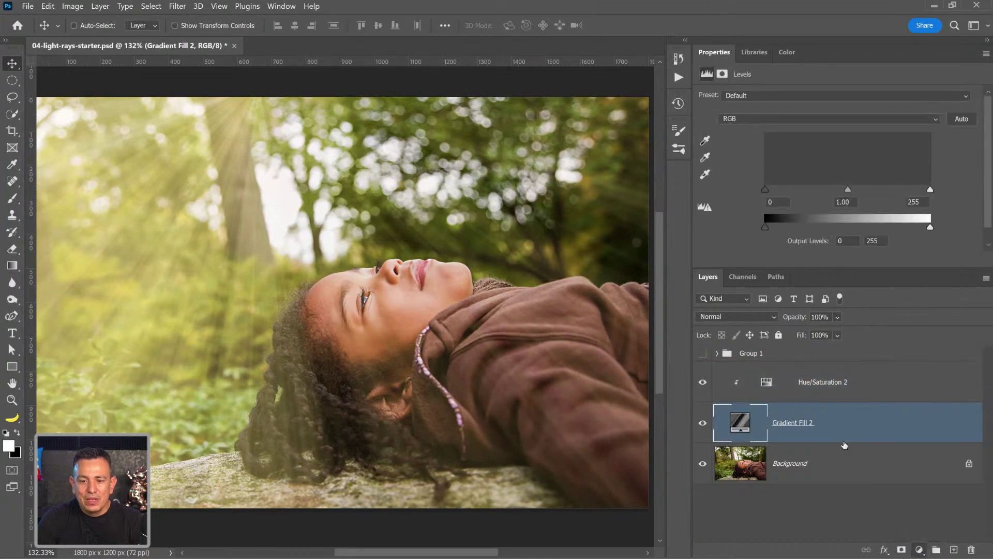
{"action": "right_click", "coordinate": [825, 424]}
{"action": "left_click", "coordinate": [849, 441]}
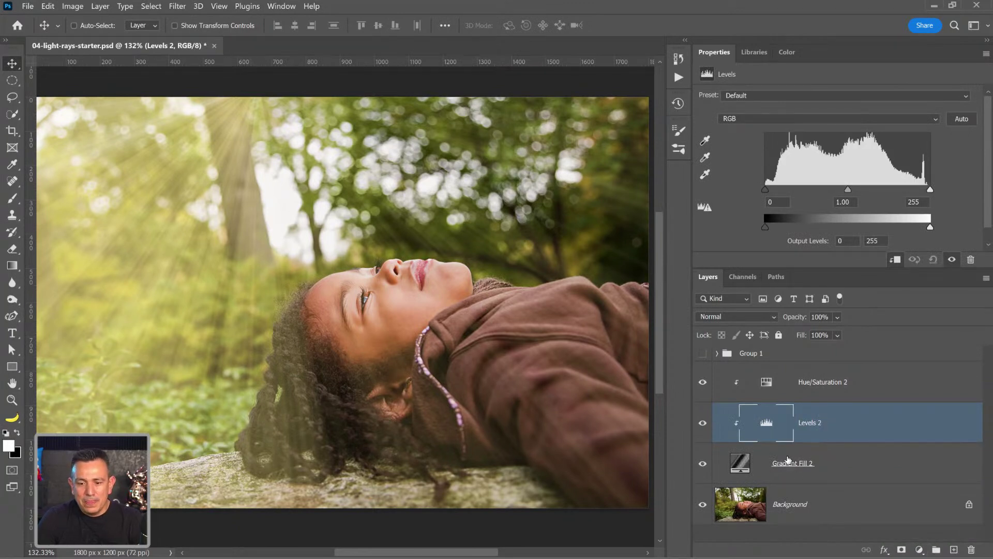
Review the layers of the light rays stack and set the midtone input level of Levels 2 to 0.80
{"action": "left_click", "coordinate": [776, 468]}
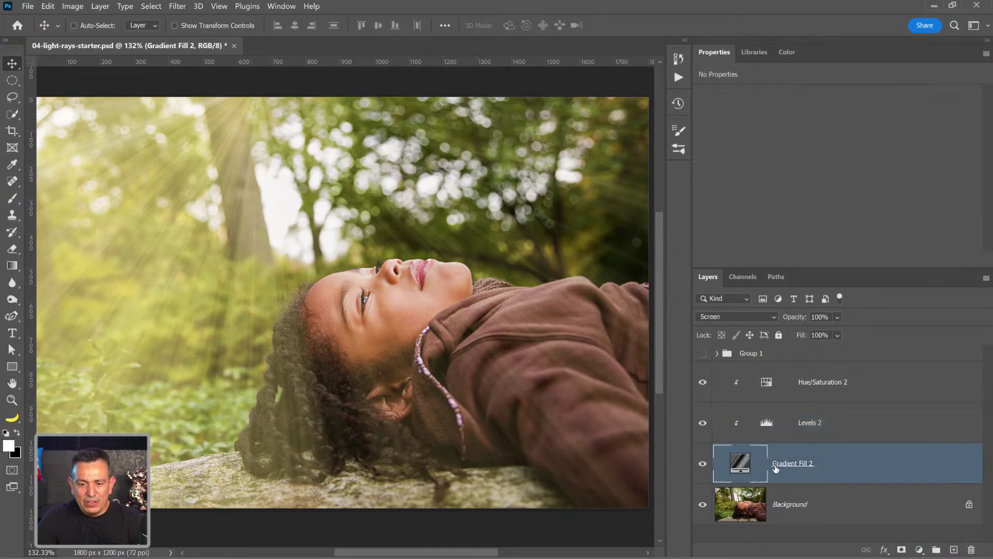
{"action": "left_click", "coordinate": [778, 387]}
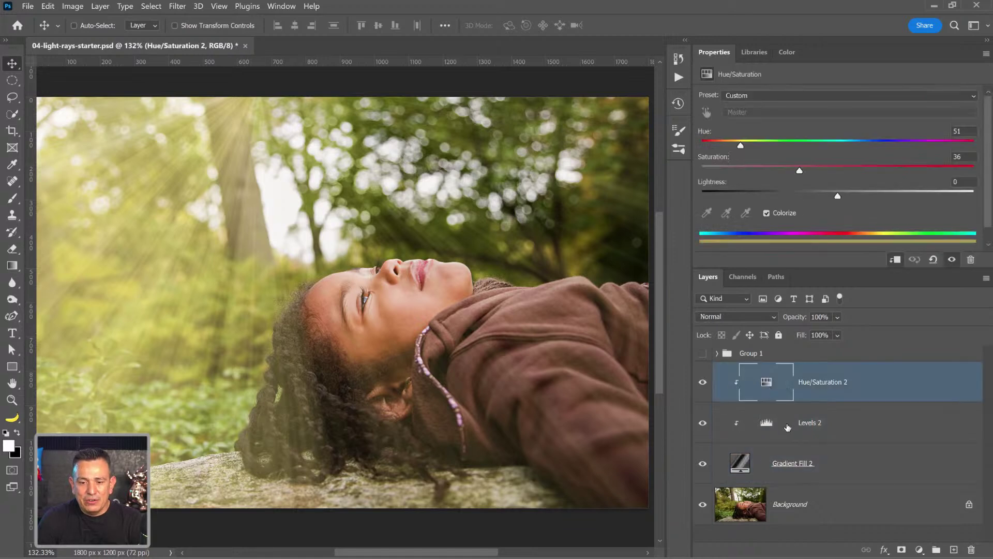
{"action": "left_click", "coordinate": [797, 428]}
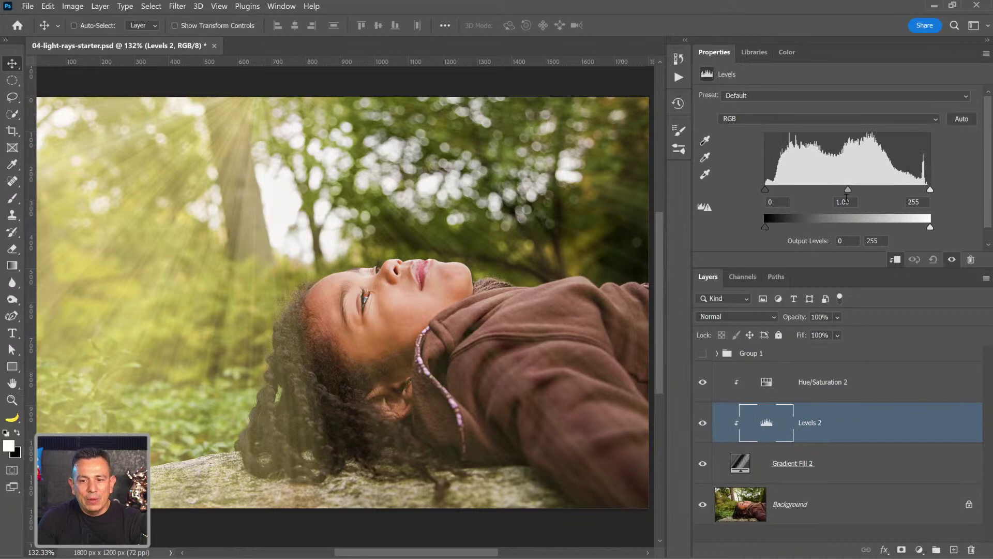
{"action": "left_click_drag", "start_coordinate": [848, 190], "coordinate": [865, 190]}
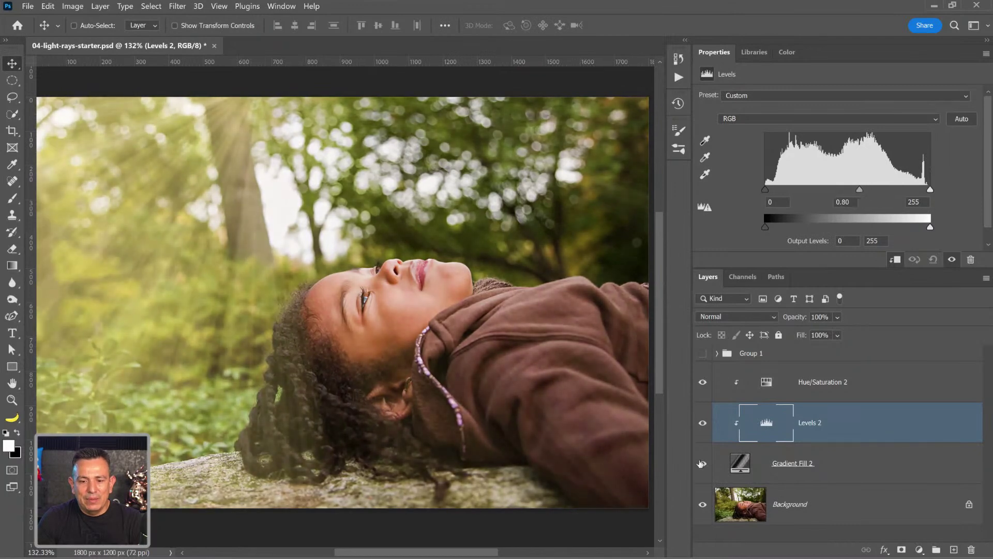
Hide the Background layer and set the Levels 2 input levels to black 0 and white 195
{"action": "left_click", "coordinate": [703, 504]}
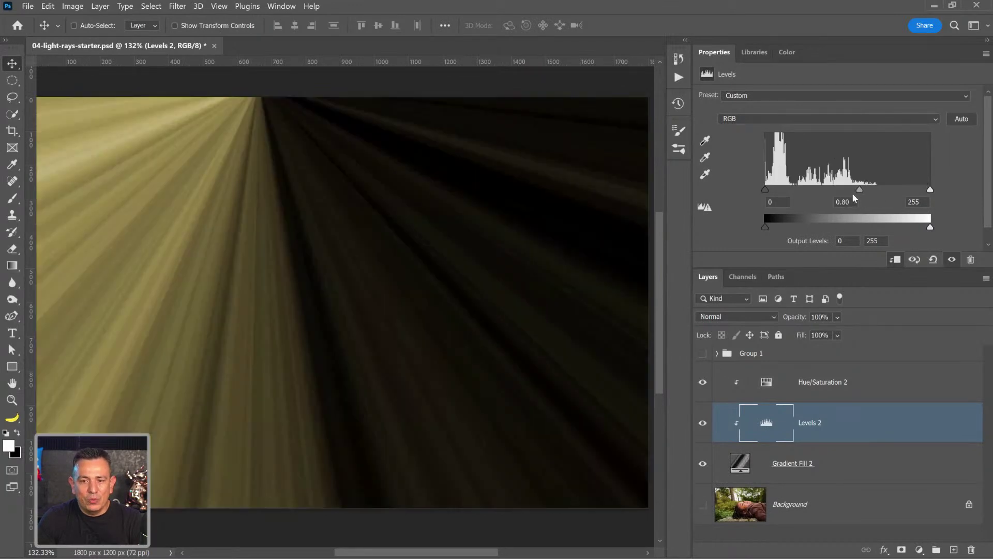
{"action": "left_click_drag", "start_coordinate": [858, 191], "coordinate": [890, 190]}
{"action": "left_click_drag", "start_coordinate": [765, 189], "coordinate": [793, 193]}
{"action": "mouse_move", "coordinate": [861, 191]}
{"action": "left_mouse_down"}
{"action": "mouse_move", "coordinate": [843, 194]}
{"action": "mouse_move", "coordinate": [856, 196]}
{"action": "left_mouse_up"}
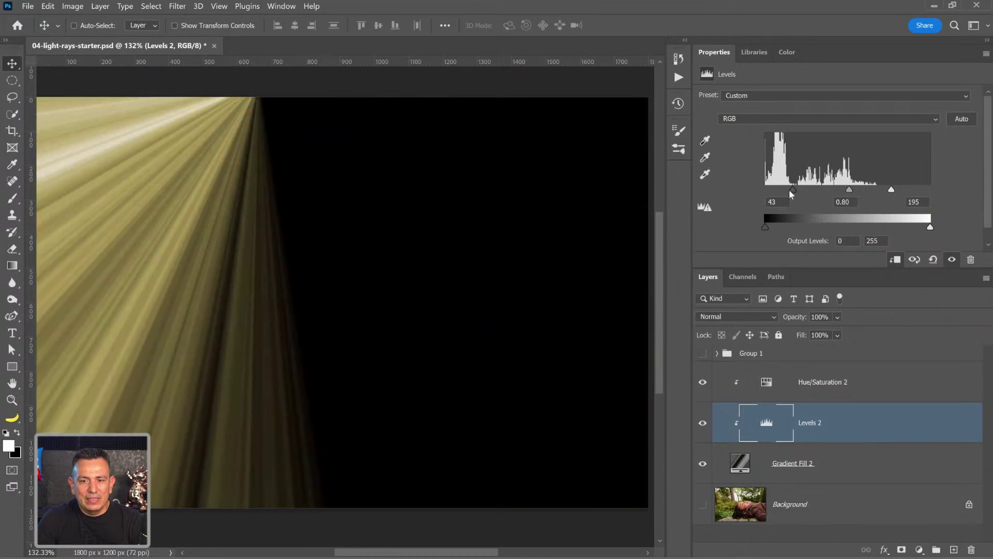
{"action": "left_click_drag", "start_coordinate": [791, 190], "coordinate": [765, 190]}
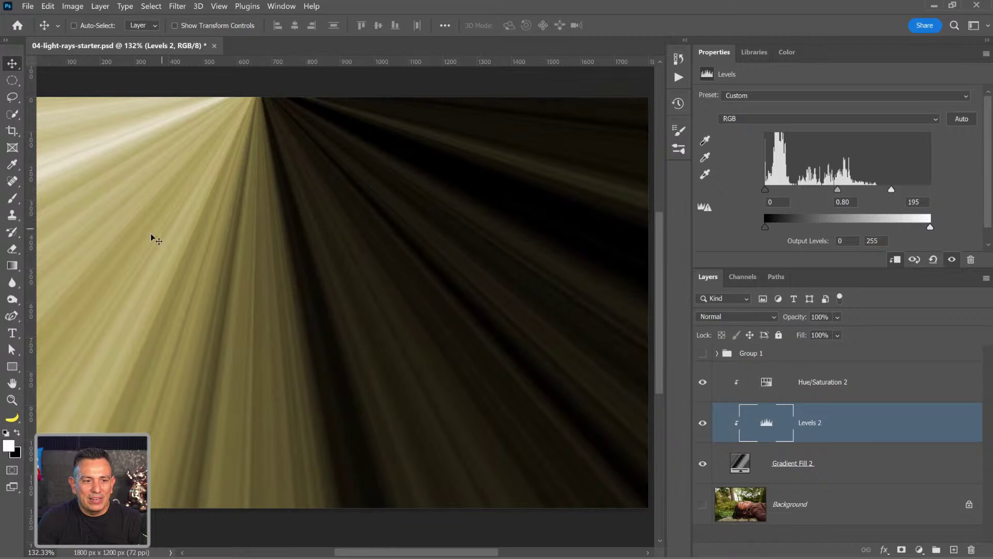
Randomize the noise gradient of Gradient Fill 2 several times for a different ray pattern and accept the result
{"action": "left_click", "coordinate": [744, 468]}
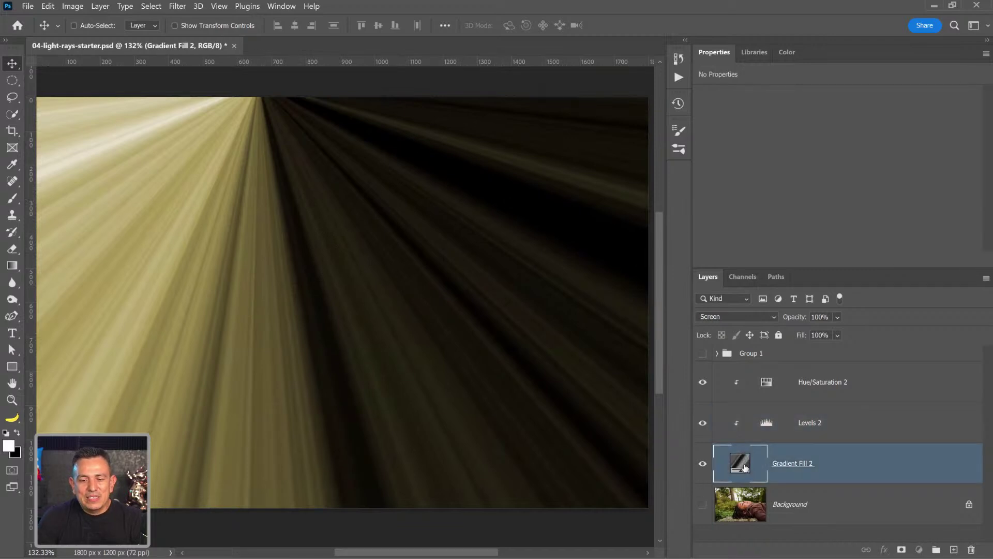
{"action": "double_click", "coordinate": [743, 465]}
{"action": "left_click", "coordinate": [746, 145]}
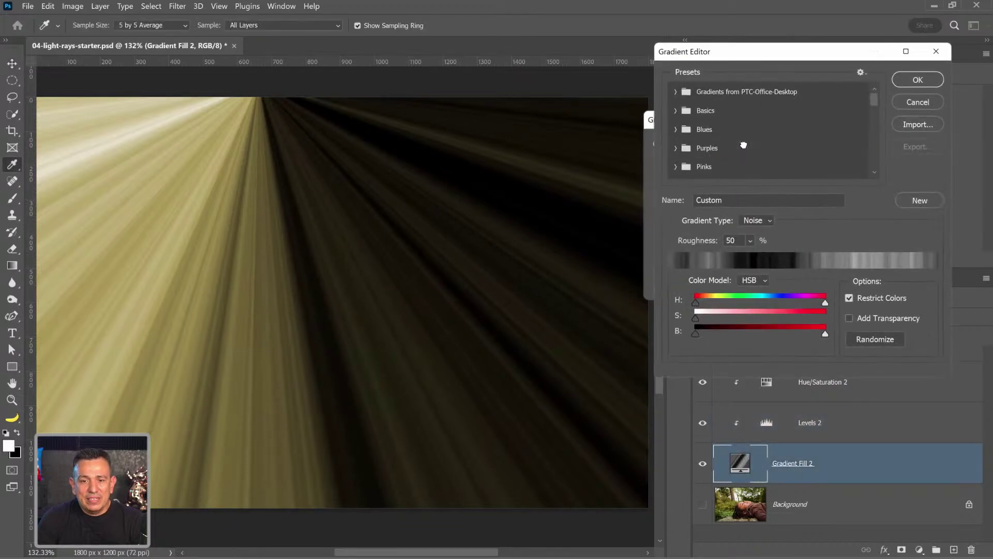
{"action": "left_click", "coordinate": [876, 340]}
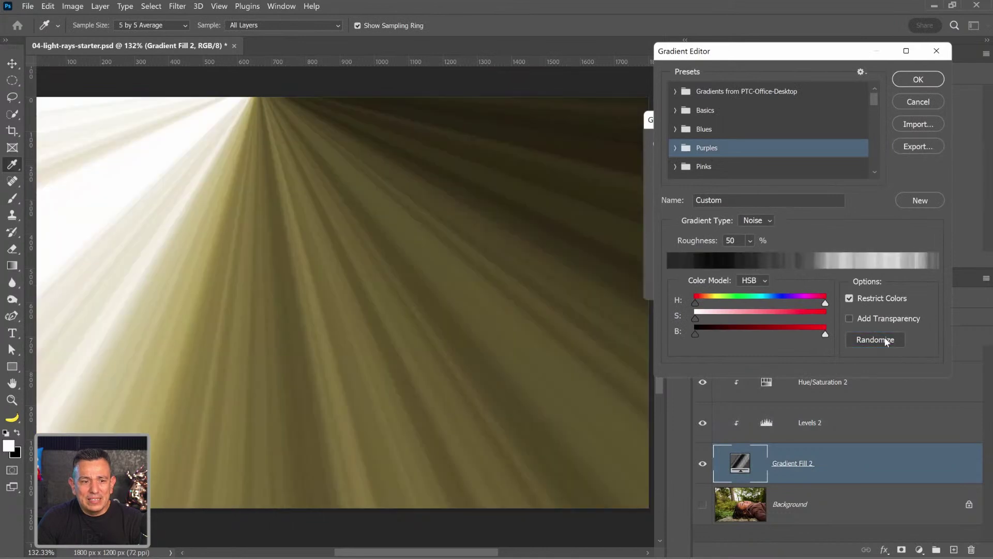
{"action": "left_click", "coordinate": [886, 340]}
{"action": "left_click", "coordinate": [886, 341]}
{"action": "left_click", "coordinate": [885, 340]}
{"action": "left_click", "coordinate": [885, 340]}
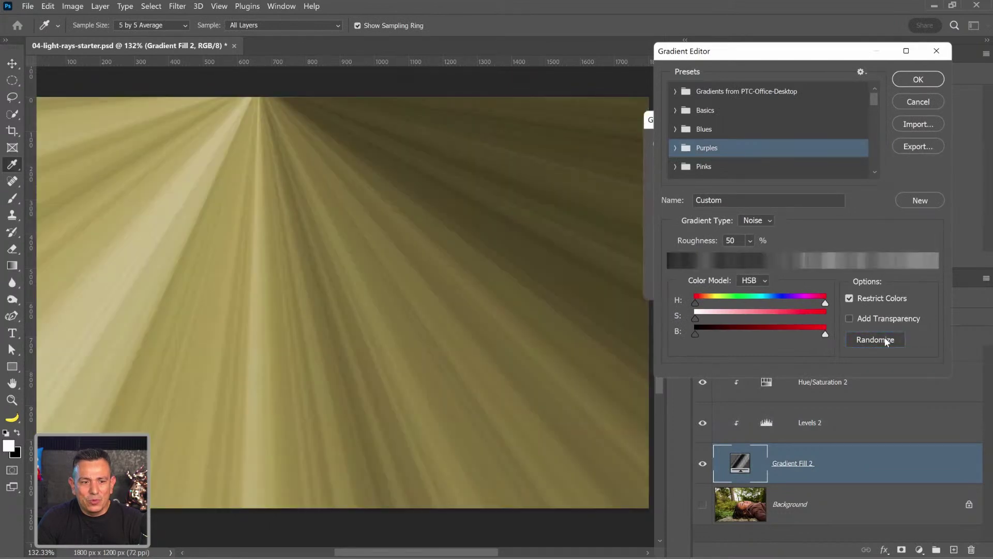
{"action": "left_click", "coordinate": [918, 80]}
{"action": "left_click", "coordinate": [832, 147]}
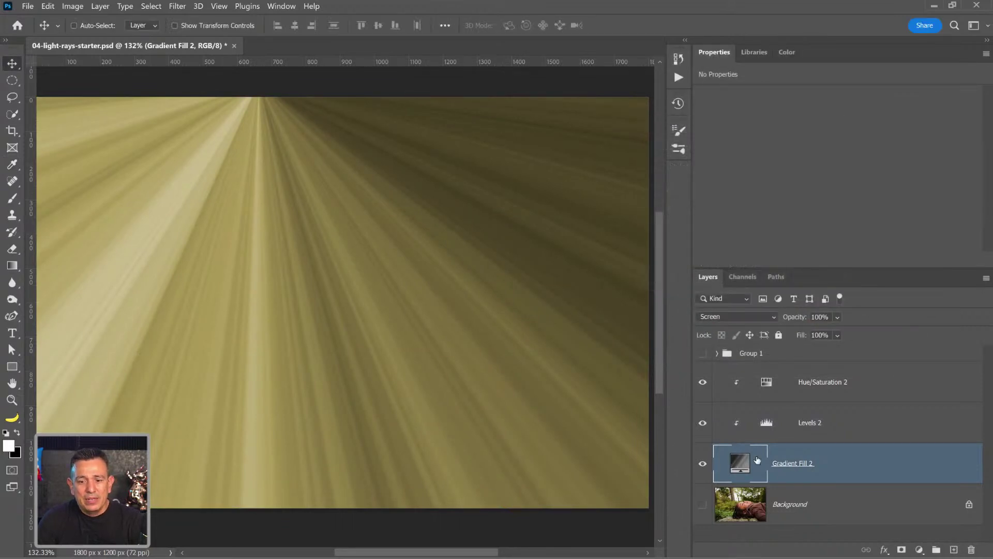
Show the Background layer and set the Levels 2 input levels to black 45, midtone 0.37 and white 158
{"action": "left_click", "coordinate": [766, 436]}
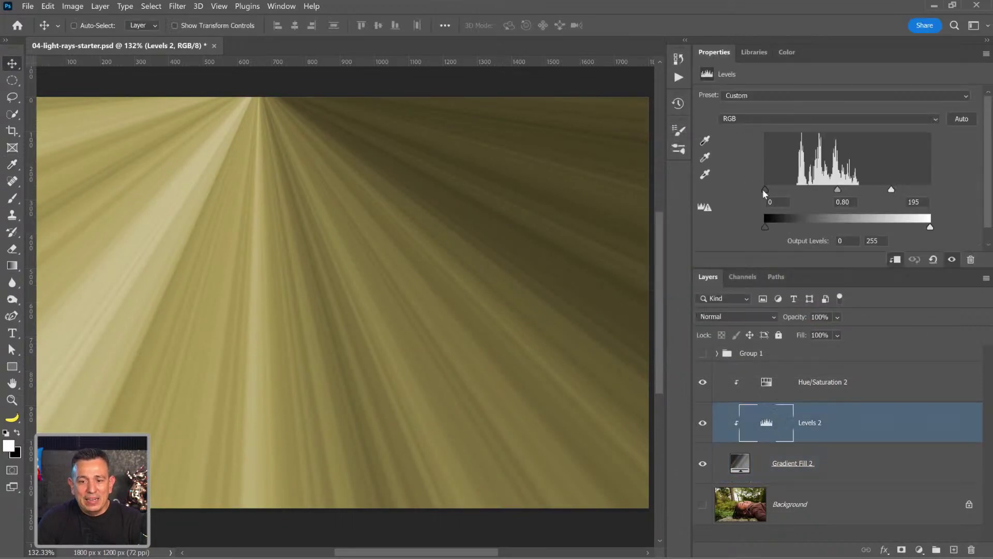
{"action": "left_click_drag", "start_coordinate": [764, 189], "coordinate": [785, 189]}
{"action": "mouse_move", "coordinate": [847, 191]}
{"action": "left_mouse_down"}
{"action": "mouse_move", "coordinate": [885, 193]}
{"action": "mouse_move", "coordinate": [839, 193]}
{"action": "left_mouse_up"}
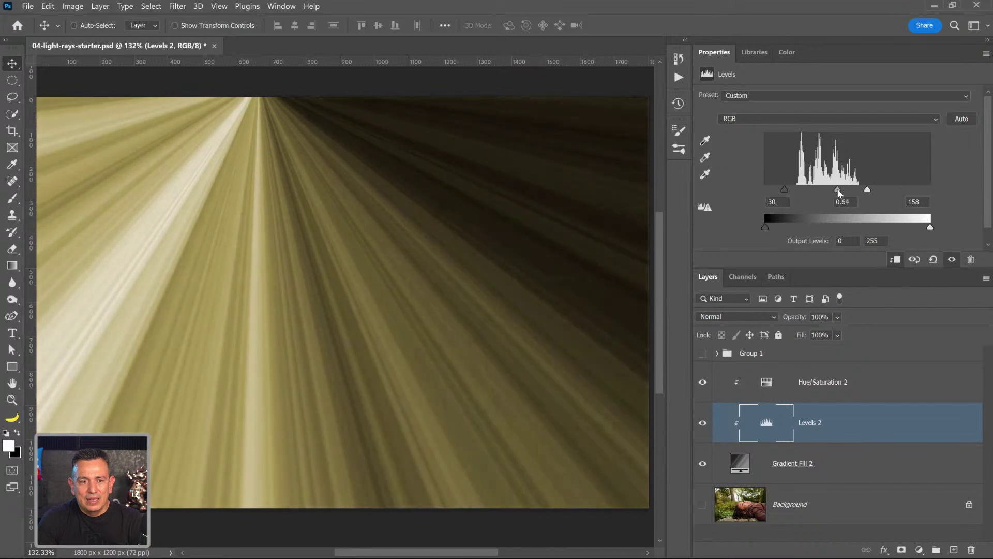
{"action": "left_click", "coordinate": [702, 505]}
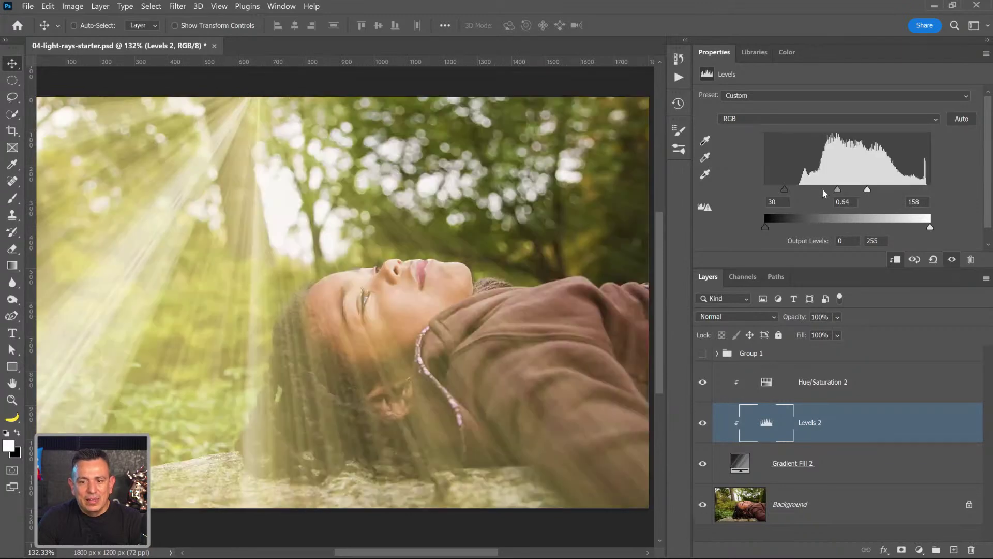
{"action": "left_click_drag", "start_coordinate": [782, 193], "coordinate": [850, 191]}
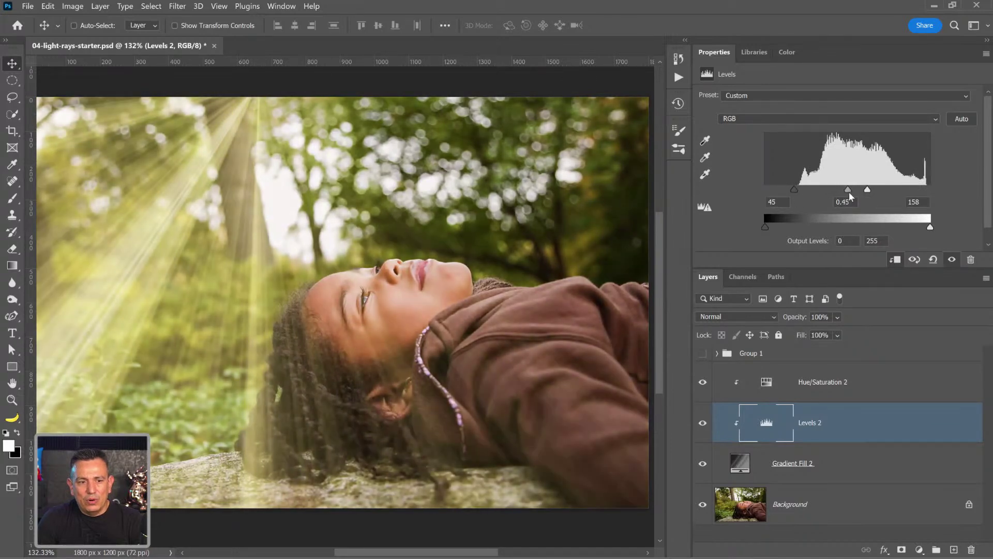
Reposition the Gradient Fill 2 rays to the right so they originate to the right of the tree trunk, and accept
{"action": "double_click", "coordinate": [745, 473]}
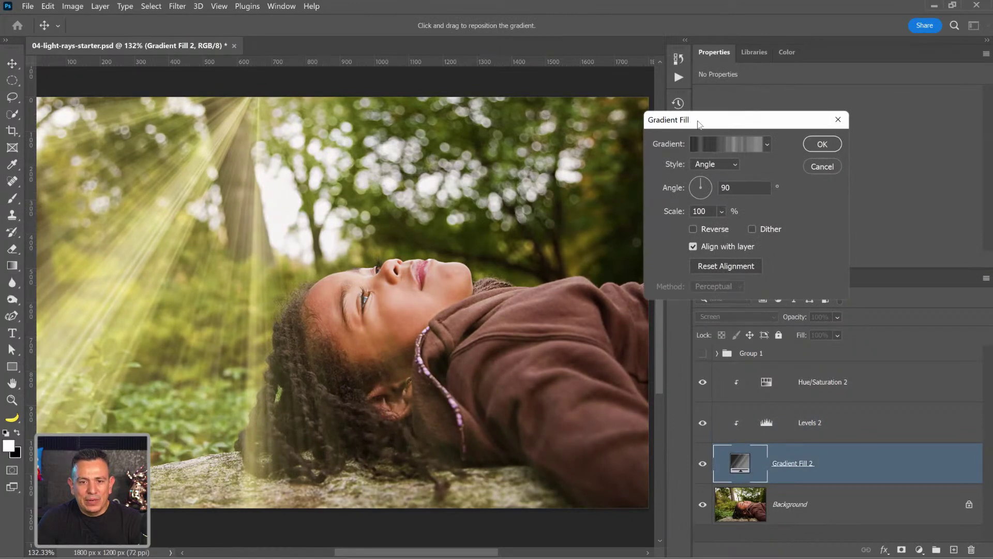
{"action": "left_click_drag", "start_coordinate": [222, 166], "coordinate": [321, 193]}
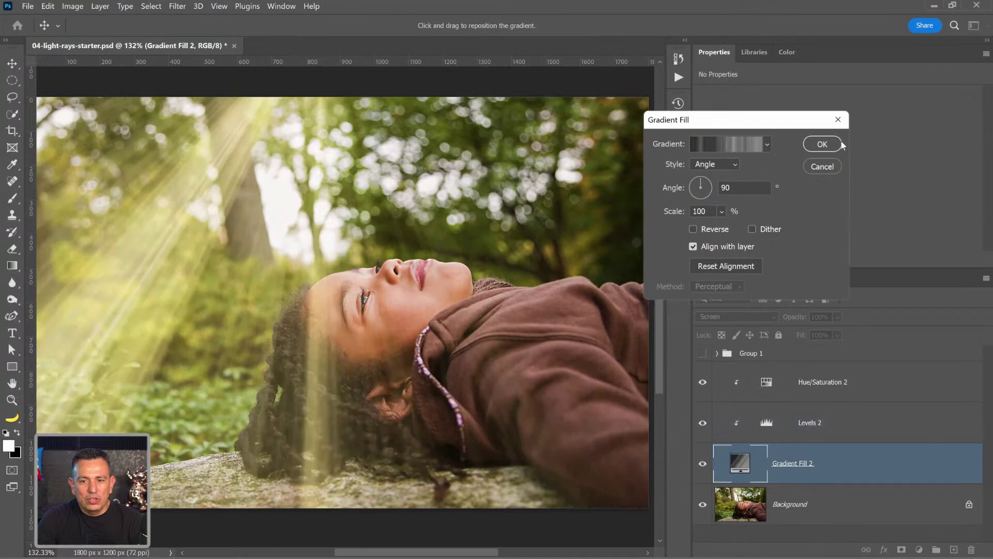
{"action": "left_click", "coordinate": [822, 145]}
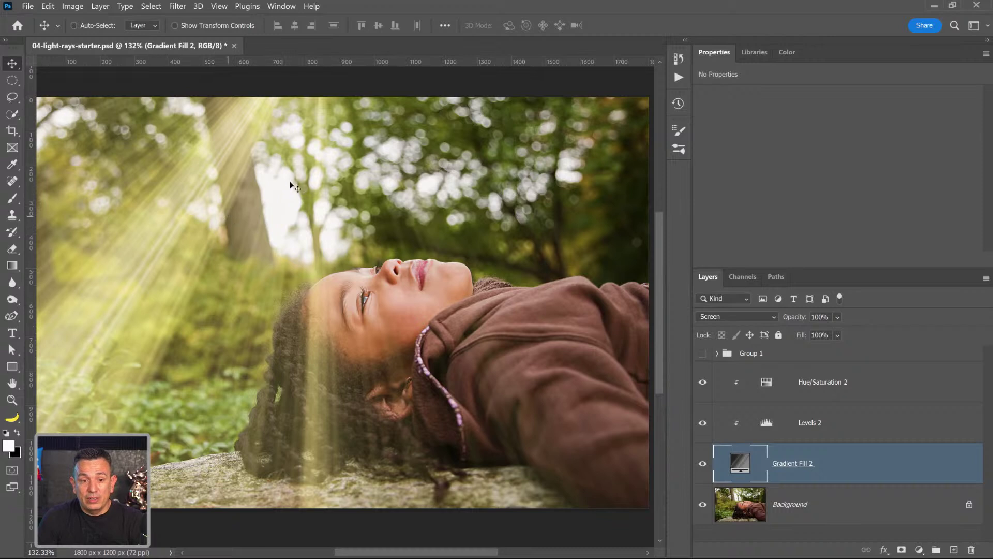
Randomize the Gradient Fill 2 noise gradient repeatedly until bright rays spread across the whole portrait, and accept it
{"action": "double_click", "coordinate": [745, 467]}
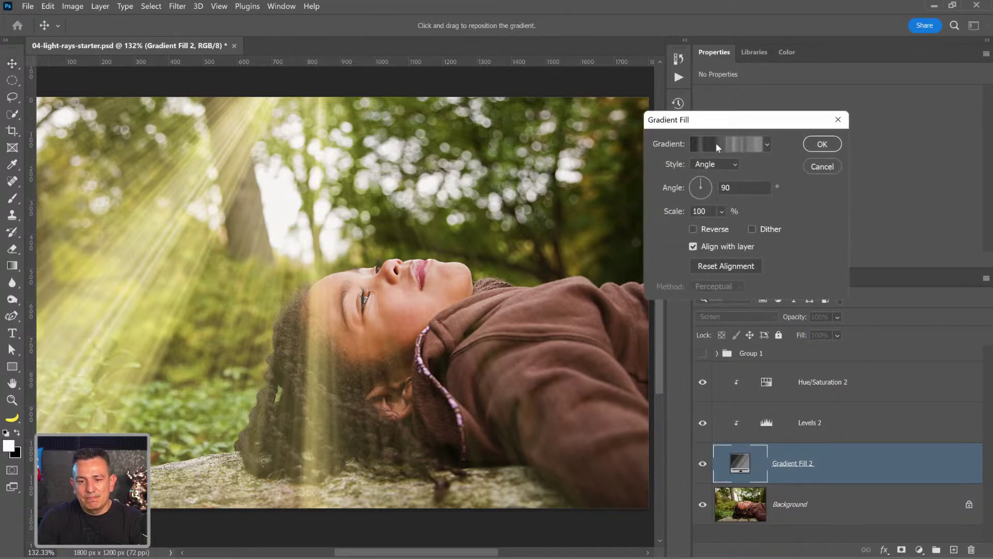
{"action": "left_click", "coordinate": [719, 149]}
{"action": "left_click", "coordinate": [880, 340]}
{"action": "left_click", "coordinate": [881, 341]}
{"action": "left_click", "coordinate": [881, 342]}
{"action": "left_click", "coordinate": [881, 342]}
{"action": "left_click", "coordinate": [881, 342]}
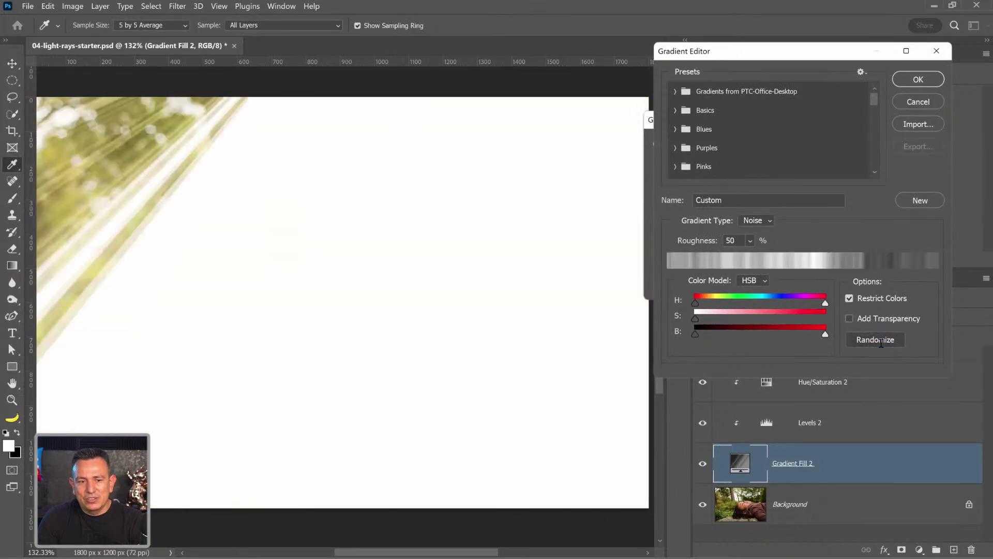
{"action": "left_click", "coordinate": [881, 342]}
{"action": "left_click", "coordinate": [881, 342]}
{"action": "left_click", "coordinate": [881, 342]}
{"action": "left_click", "coordinate": [881, 343]}
{"action": "left_click", "coordinate": [881, 342]}
{"action": "left_click", "coordinate": [881, 342]}
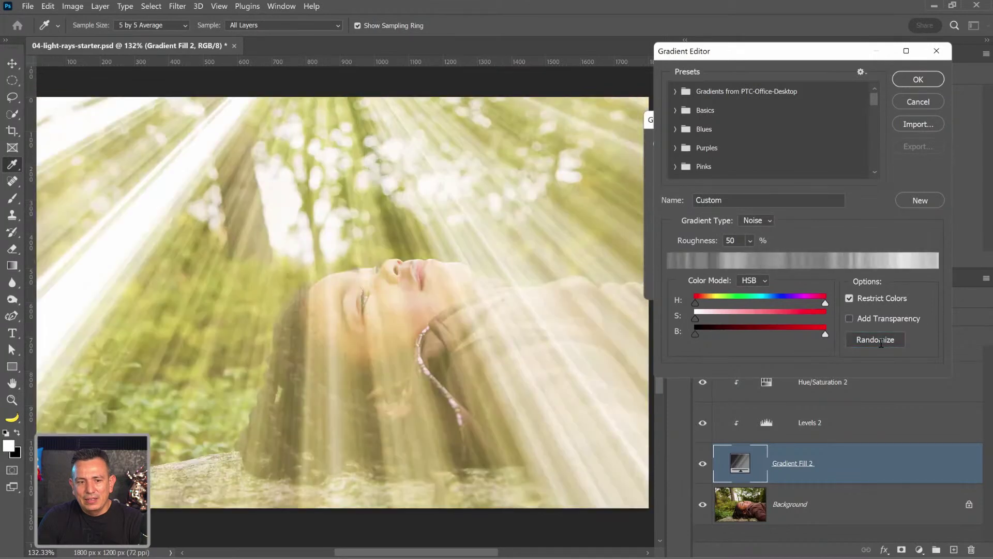
{"action": "left_click", "coordinate": [909, 85]}
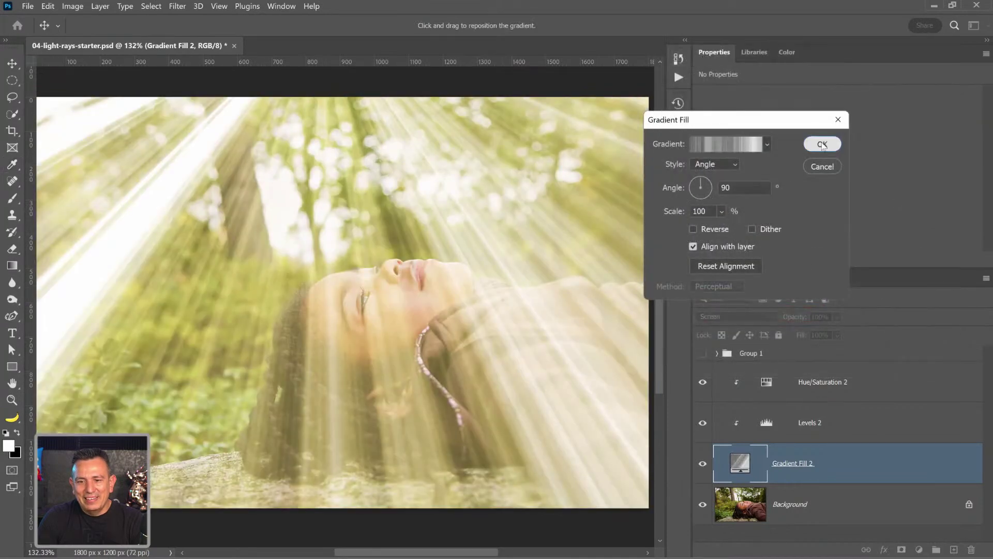
{"action": "key", "text": "Return"}
Set the Levels 2 black input level to 125 and the midtone to 0.49 to increase the contrast of the rays
{"action": "left_click", "coordinate": [767, 423]}
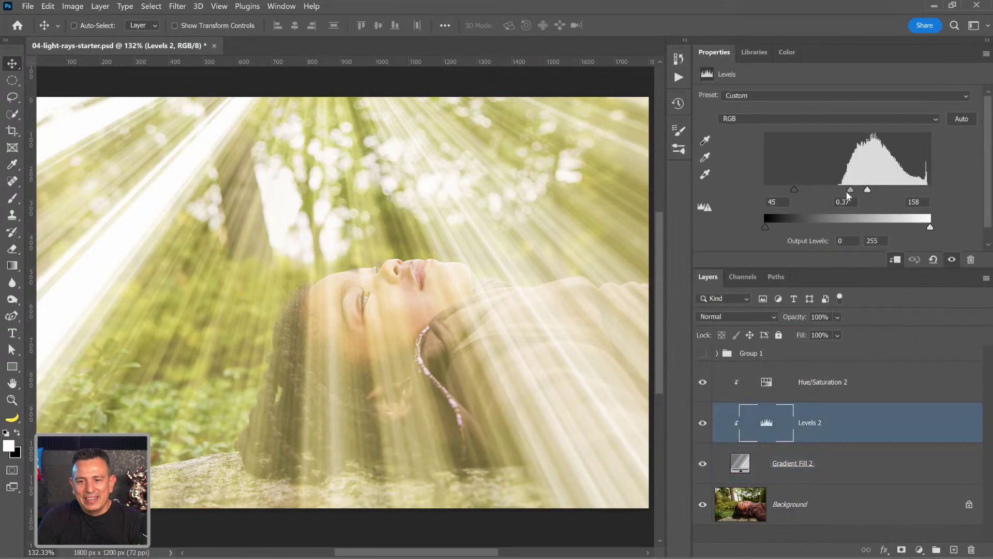
{"action": "left_click_drag", "start_coordinate": [794, 190], "coordinate": [860, 191]}
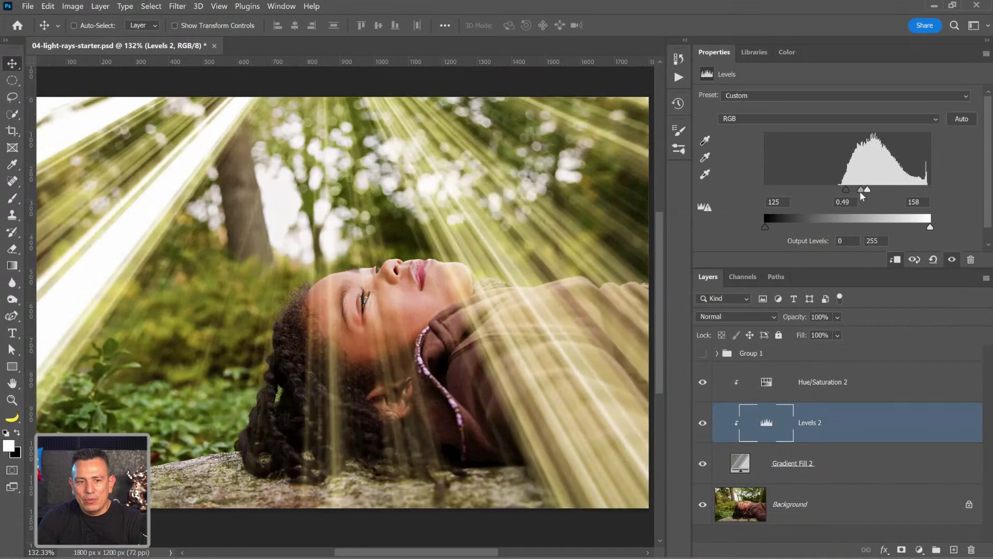
Add a layer mask to Levels 2 and paint it black with a soft brush over the brightest rays at the image's upper left
{"action": "left_click", "coordinate": [901, 549]}
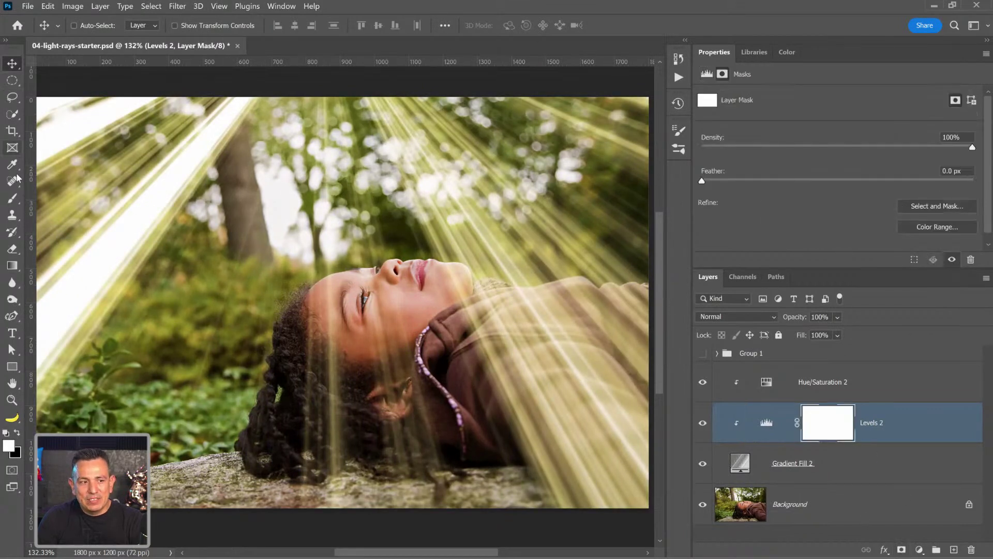
{"action": "left_click", "coordinate": [15, 200]}
{"action": "left_click", "coordinate": [18, 433]}
{"action": "left_click", "coordinate": [93, 26]}
{"action": "left_click", "coordinate": [64, 152]}
{"action": "left_click", "coordinate": [239, 137]}
{"action": "mouse_move", "coordinate": [97, 262]}
{"action": "left_mouse_down"}
{"action": "mouse_move", "coordinate": [124, 408]}
{"action": "mouse_move", "coordinate": [82, 134]}
{"action": "left_mouse_up"}
{"action": "left_click", "coordinate": [12, 80]}
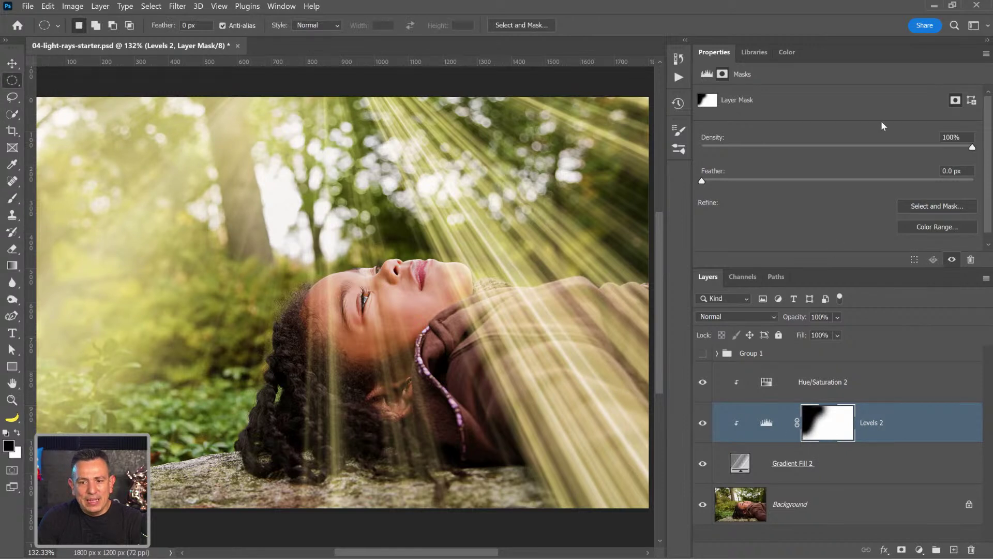
Try lower densities for the Levels 2 layer mask, starting with 80%, and return it to 100%
{"action": "left_click_drag", "start_coordinate": [938, 147], "coordinate": [919, 150]}
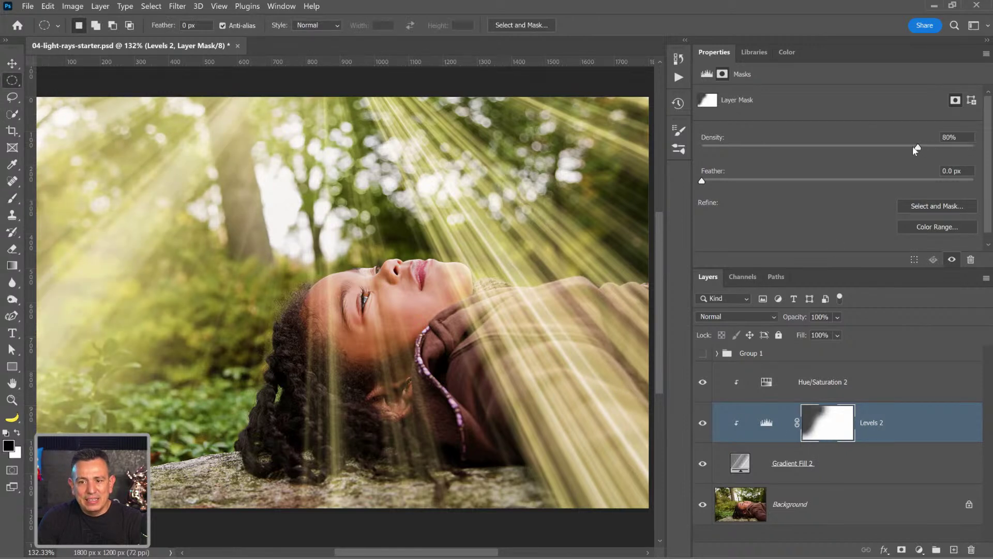
{"action": "left_click_drag", "start_coordinate": [764, 154], "coordinate": [751, 148]}
{"action": "left_click_drag", "start_coordinate": [862, 148], "coordinate": [977, 147]}
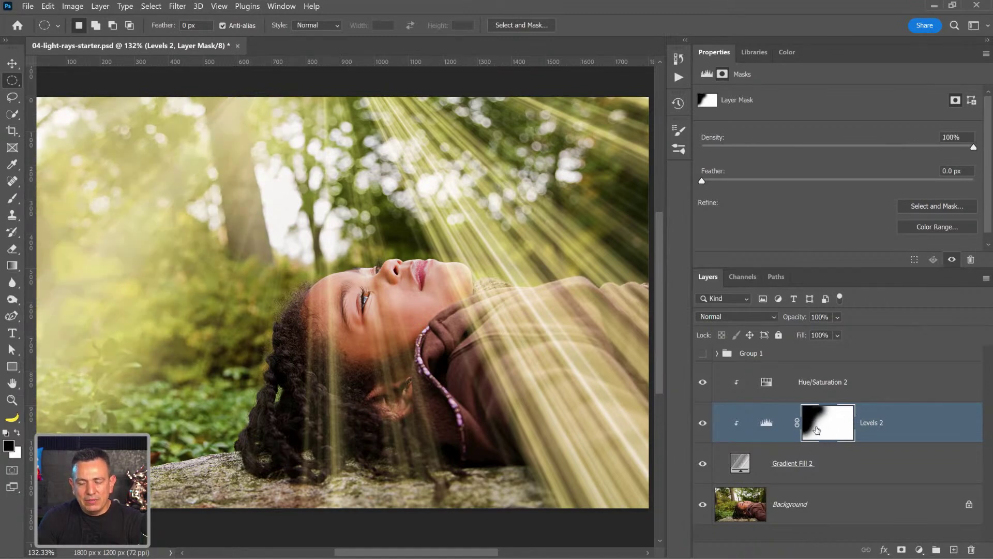
Preview the Levels 2 mask on its own while varying its density, return to the image and set the density to 42%
{"action": "left_click", "coordinate": [812, 427], "text": "alt"}
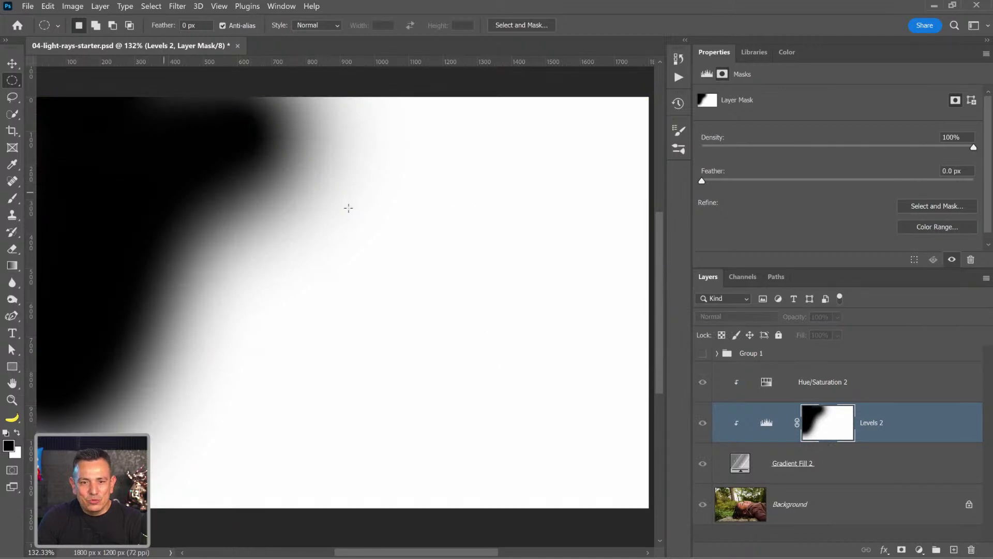
{"action": "left_click_drag", "start_coordinate": [965, 151], "coordinate": [661, 148]}
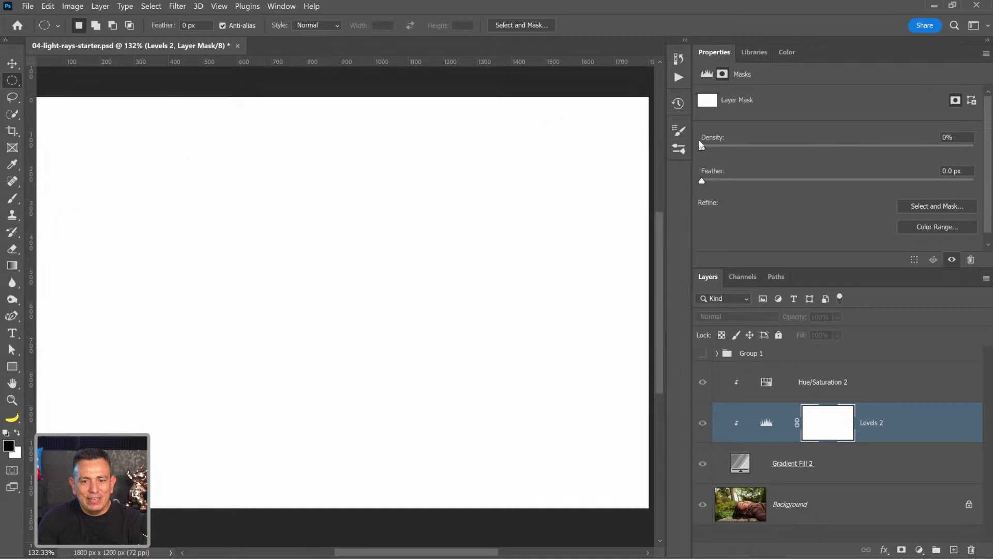
{"action": "left_click_drag", "start_coordinate": [727, 150], "coordinate": [979, 147]}
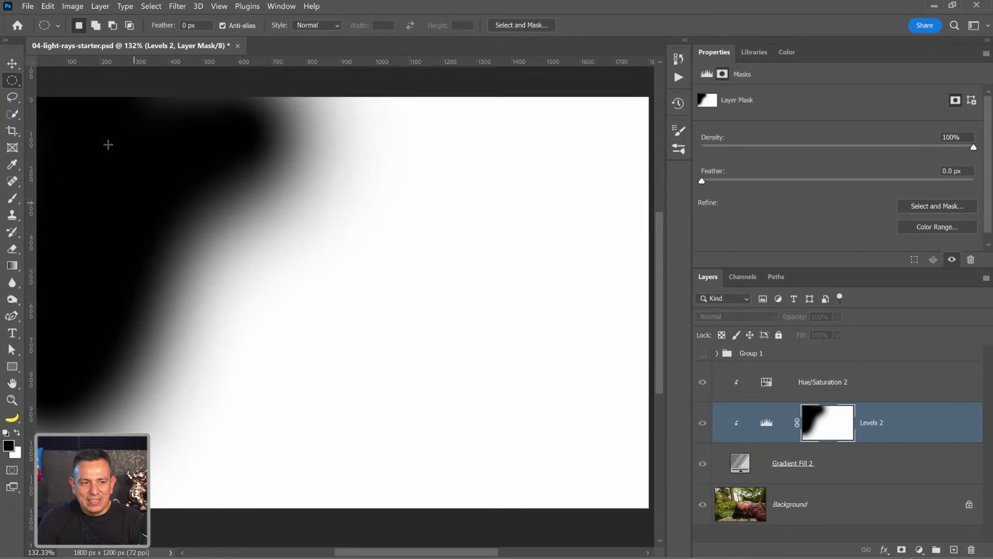
{"action": "left_click_drag", "start_coordinate": [973, 147], "coordinate": [893, 148]}
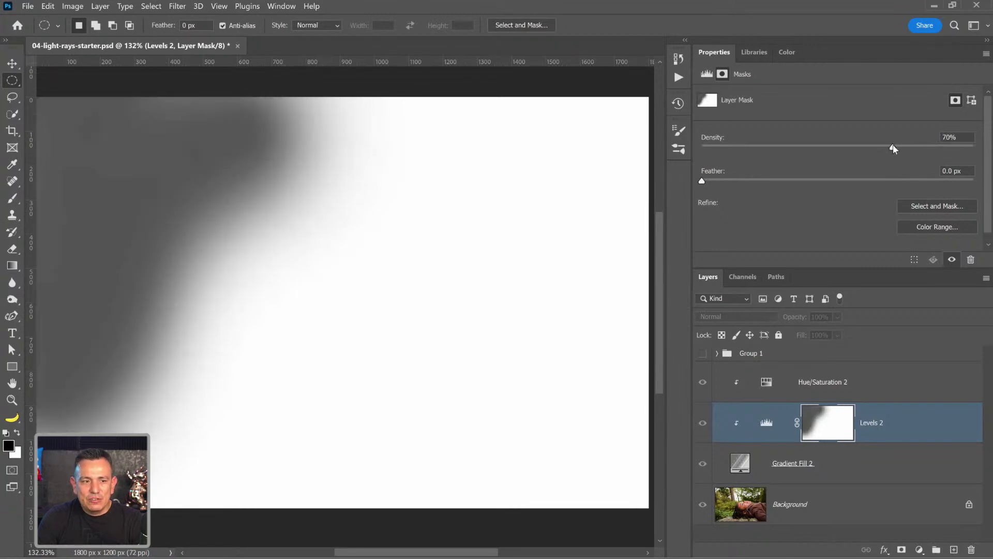
{"action": "left_click", "coordinate": [837, 425], "text": "alt"}
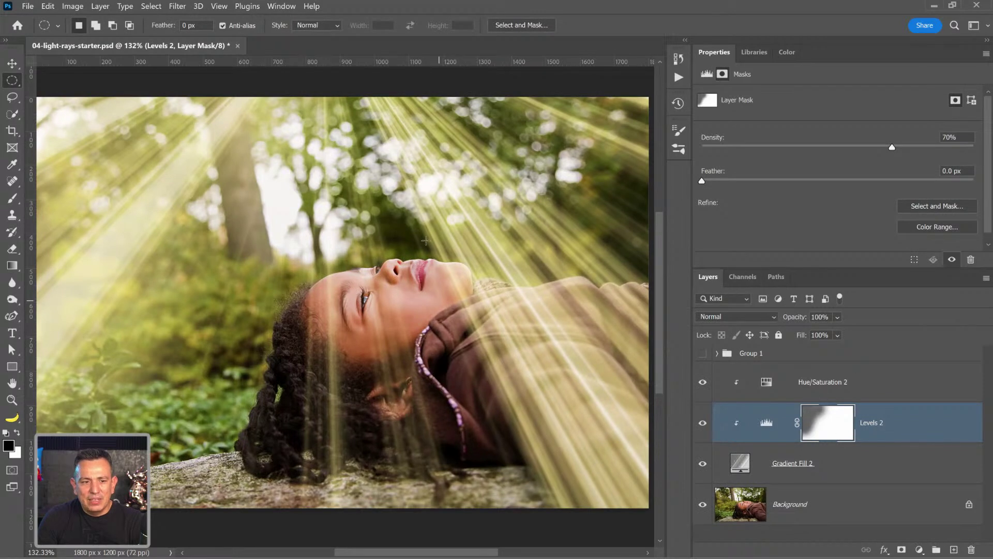
{"action": "left_click_drag", "start_coordinate": [935, 151], "coordinate": [816, 150]}
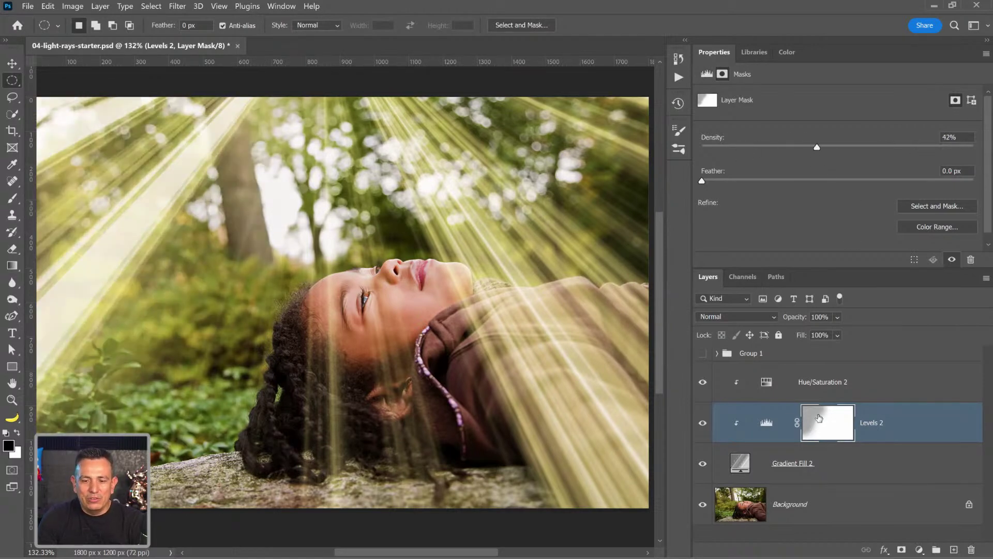
Group the Hue/Saturation 2, Levels 2 and Gradient Fill 2 layers and hide the new group
{"action": "left_click", "coordinate": [780, 387]}
{"action": "left_click", "coordinate": [783, 470], "text": "shift"}
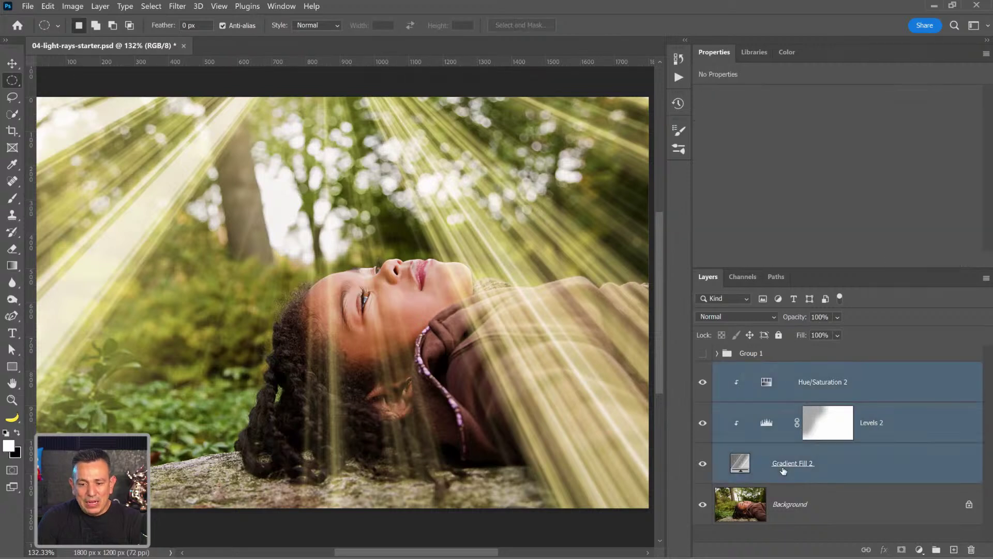
{"action": "key", "text": "ctrl+g"}
{"action": "left_click", "coordinate": [703, 369]}
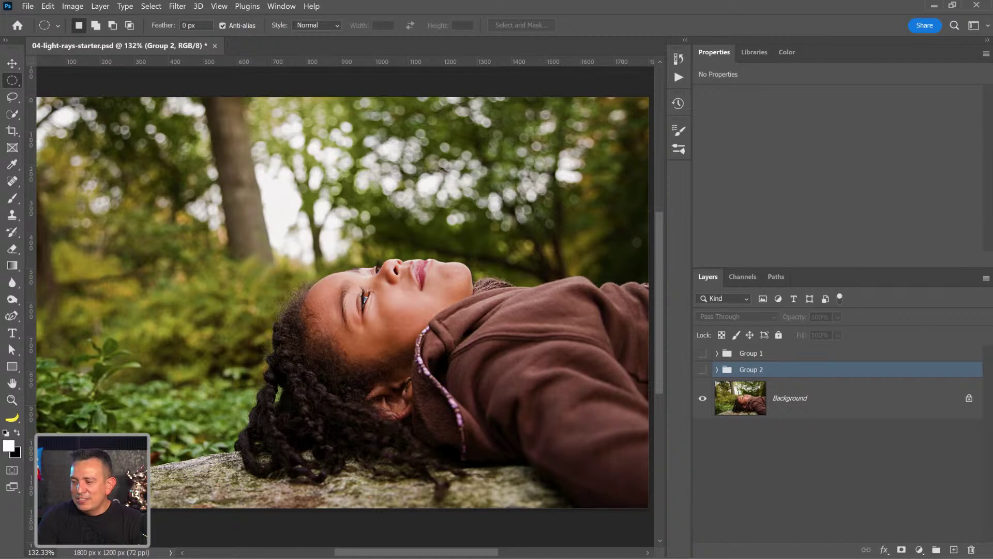
Add a new layer directly above the Background and fill it with black
{"action": "left_click", "coordinate": [956, 549]}
{"action": "left_click_drag", "start_coordinate": [786, 396], "coordinate": [804, 424]}
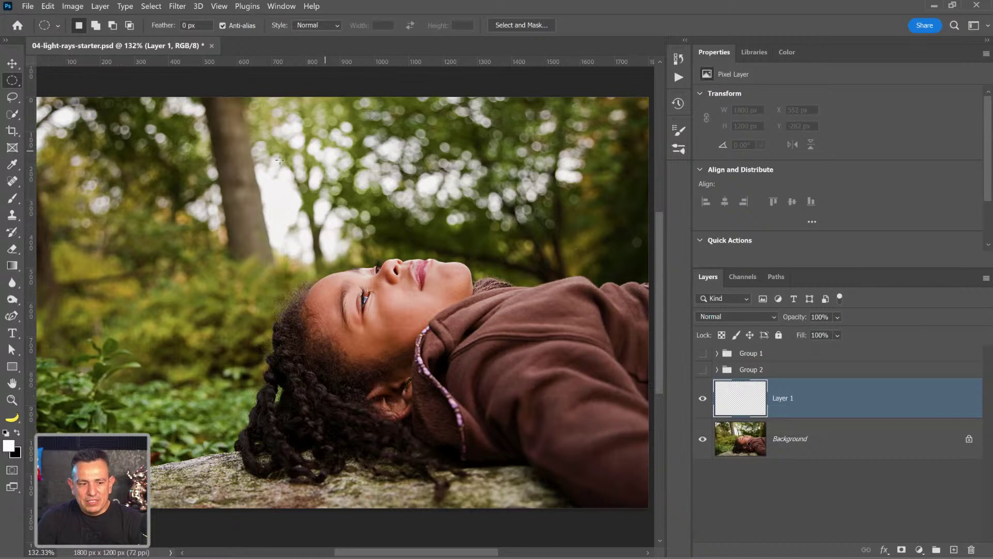
{"action": "key", "text": "ctrl+BackSpace"}
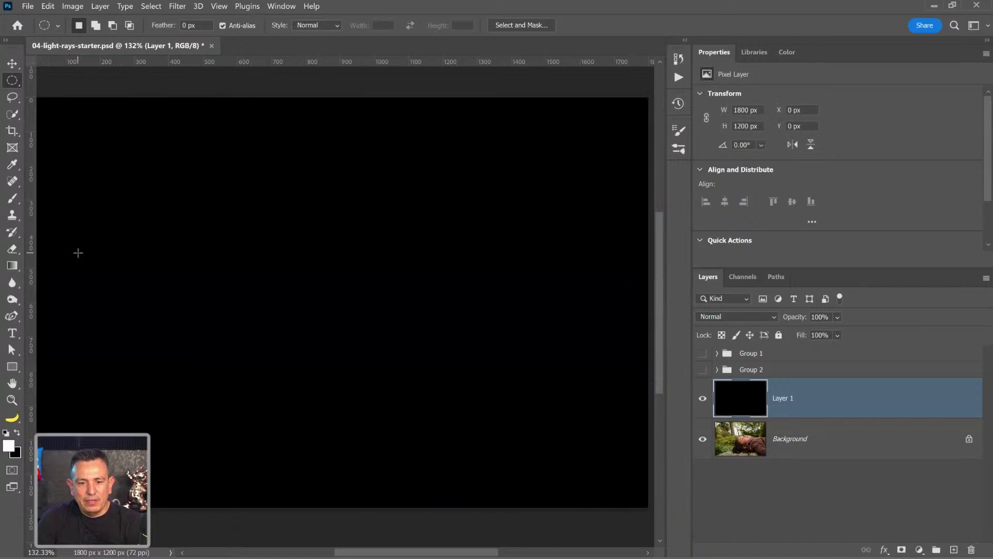
Render a lens flare on the black layer with its centre beside the tree trunk, and set the layer to Screen mode
{"action": "left_click", "coordinate": [178, 6]}
{"action": "mouse_move", "coordinate": [219, 6]}
{"action": "mouse_move", "coordinate": [178, 6]}
{"action": "mouse_move", "coordinate": [227, 214]}
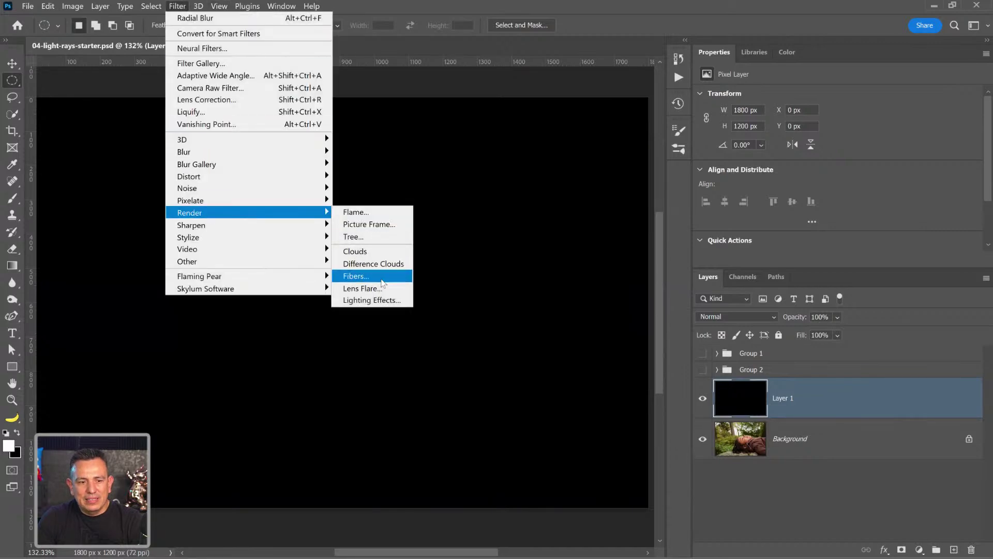
{"action": "left_click", "coordinate": [362, 288]}
{"action": "left_click", "coordinate": [316, 262]}
{"action": "left_click_drag", "start_coordinate": [325, 246], "coordinate": [284, 236]}
{"action": "left_click", "coordinate": [476, 185]}
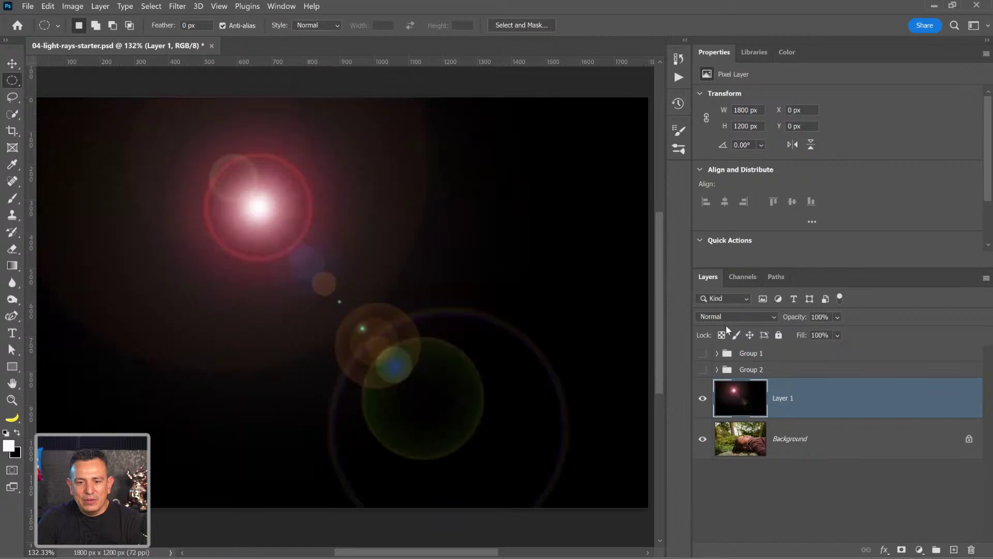
{"action": "left_click", "coordinate": [727, 317]}
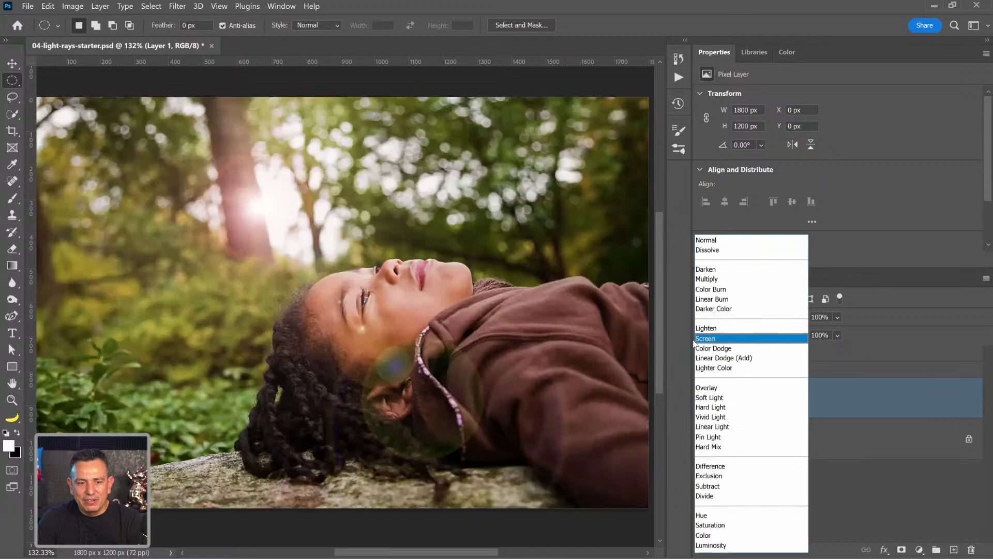
{"action": "left_click", "coordinate": [724, 337]}
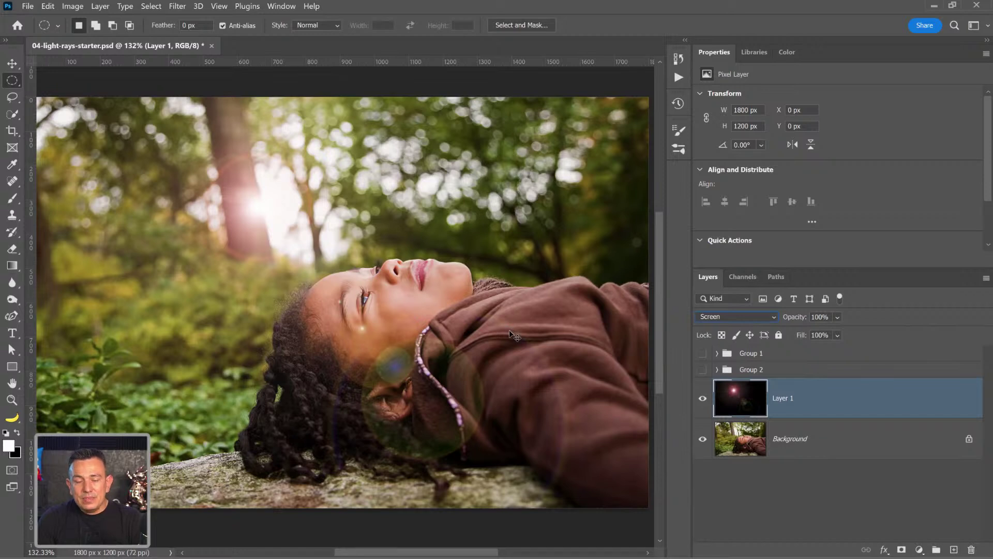
Undo the Screen blend mode and the lens flare on Layer 1
{"action": "key", "text": "ctrl+z"}
{"action": "key", "text": "ctrl+z"}
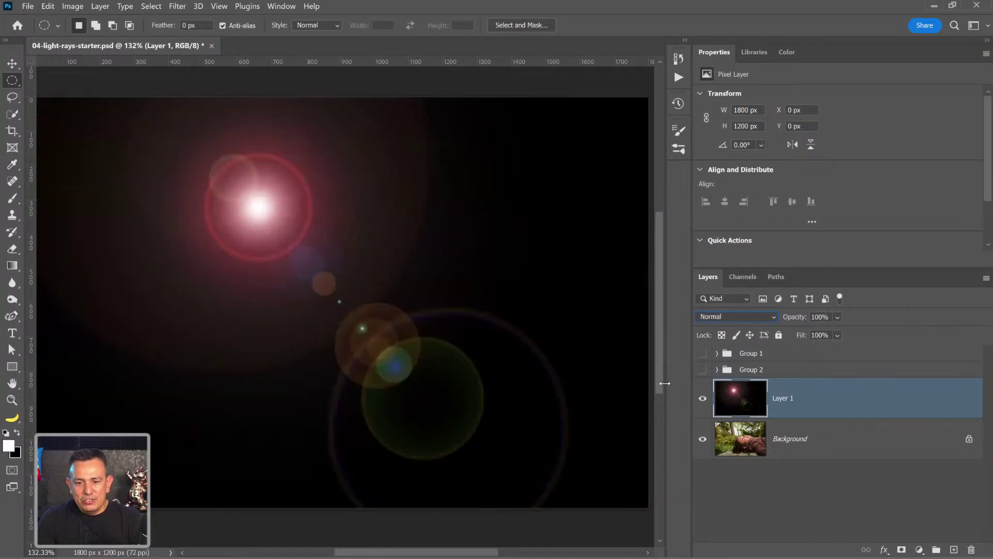
Hide the black Layer 1 and make the Background layer active
{"action": "left_click", "coordinate": [746, 441]}
{"action": "left_click", "coordinate": [730, 406]}
{"action": "left_click", "coordinate": [704, 401]}
{"action": "left_click", "coordinate": [733, 439]}
{"action": "left_click", "coordinate": [705, 401]}
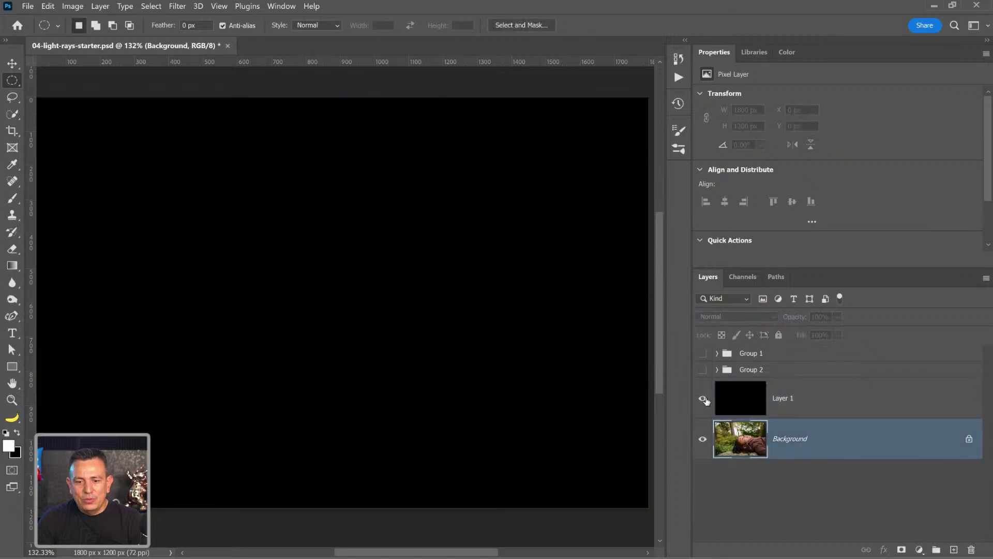
{"action": "left_click", "coordinate": [703, 398]}
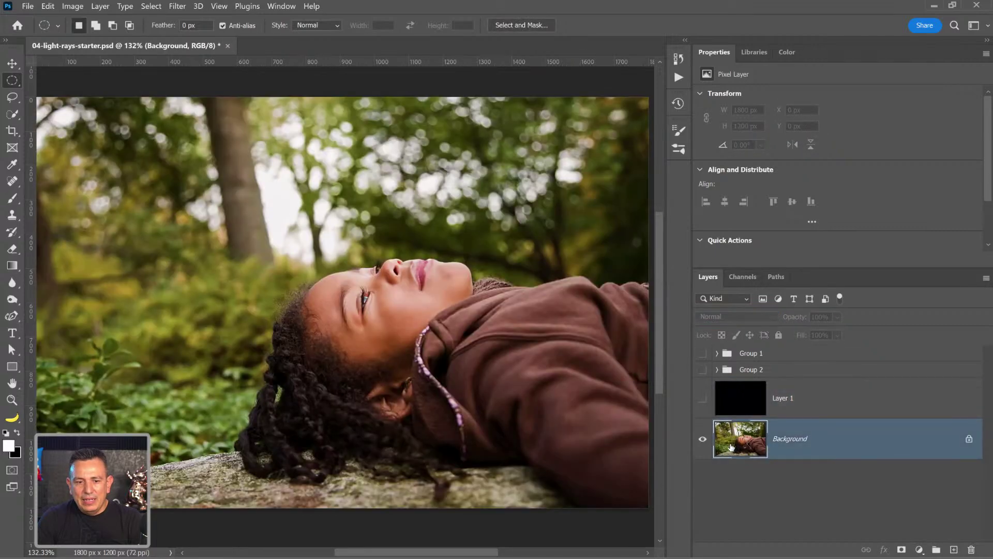
Try a Movie Prime lens flare at 100% brightness directly on the Background, centred between the upper tree trunks, and undo it
{"action": "left_click", "coordinate": [177, 5]}
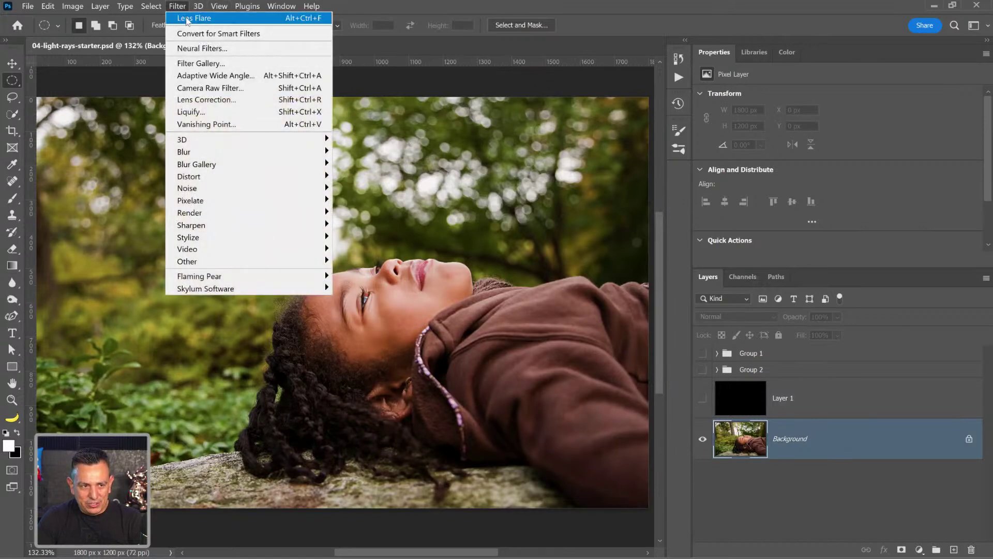
{"action": "left_click", "coordinate": [187, 19]}
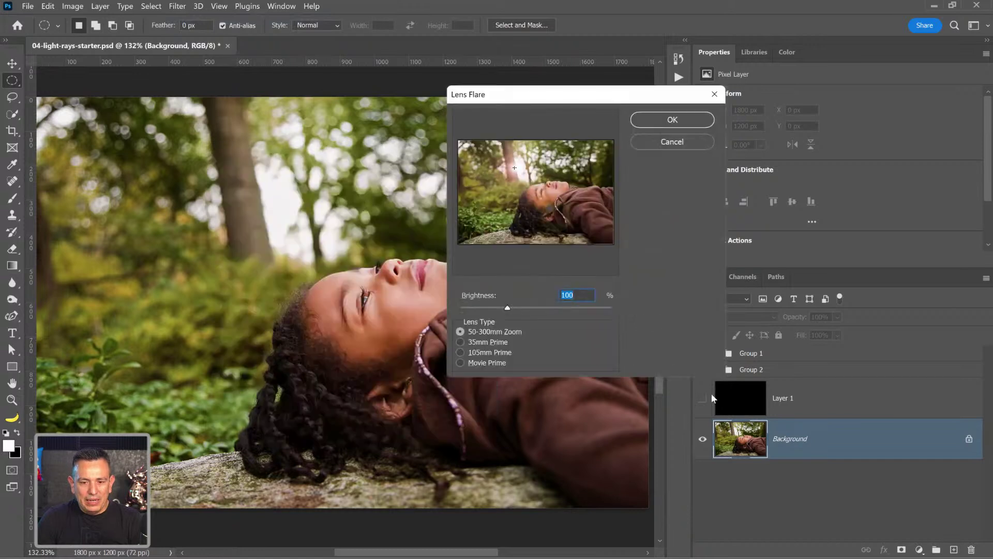
{"action": "left_click_drag", "start_coordinate": [525, 174], "coordinate": [494, 145]}
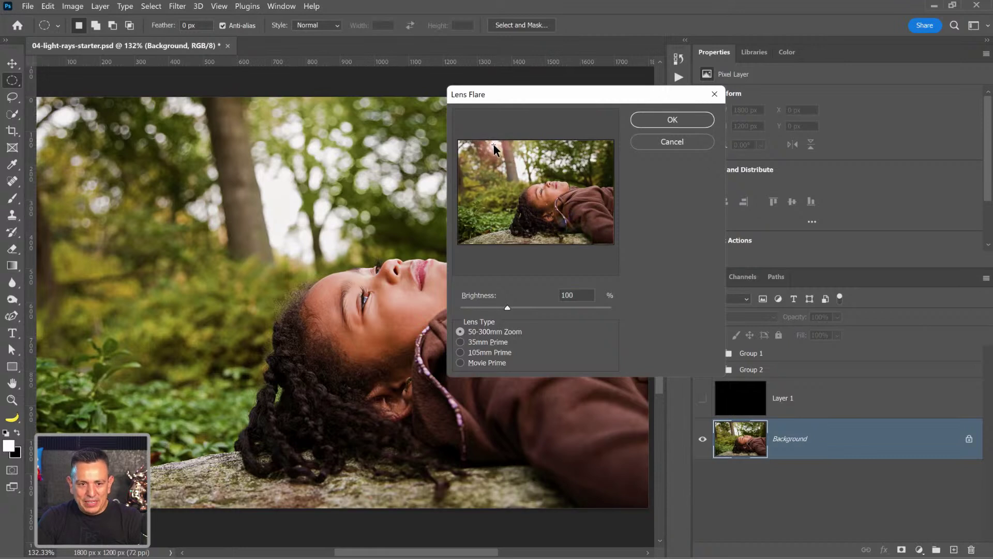
{"action": "left_click", "coordinate": [460, 352]}
{"action": "left_click", "coordinate": [460, 362]}
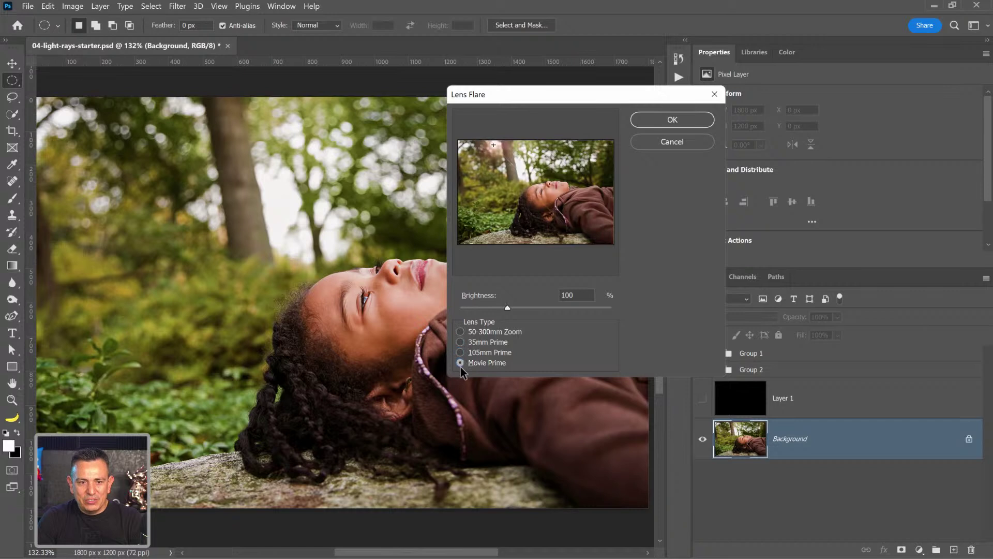
{"action": "left_click", "coordinate": [683, 119]}
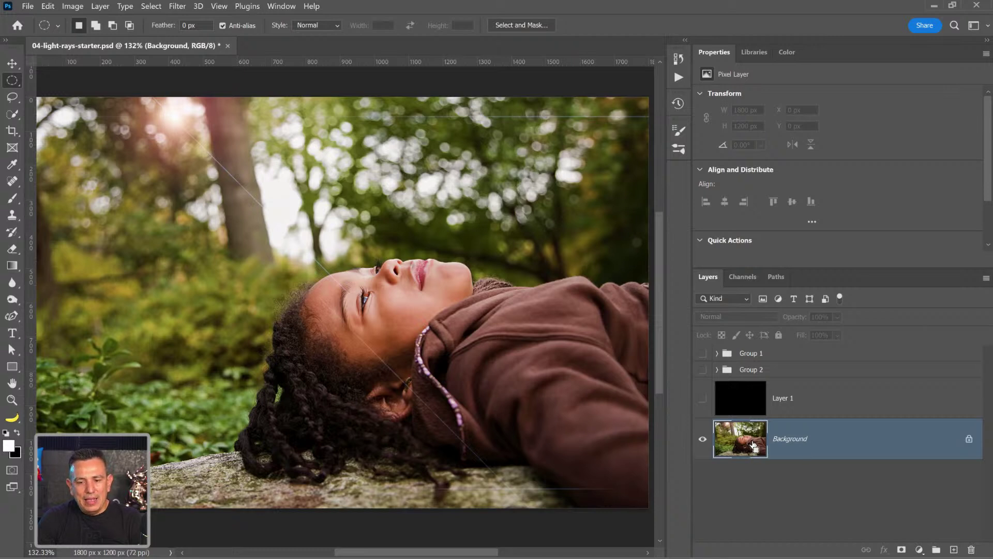
{"action": "key", "text": "ctrl+z"}
Show and select the black Layer 1, reapply the last lens flare to it, and set its blend mode to Screen
{"action": "left_click", "coordinate": [702, 397]}
{"action": "left_click", "coordinate": [780, 411]}
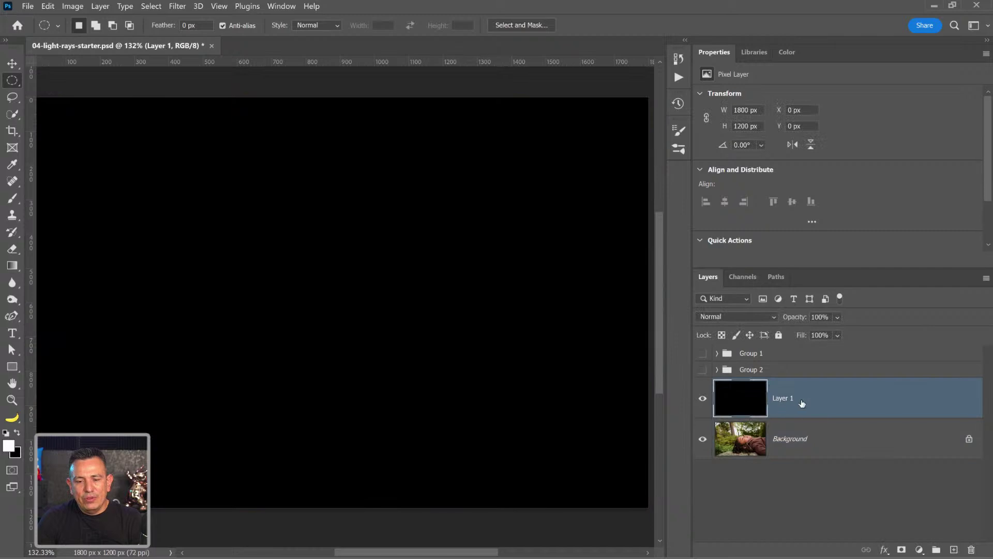
{"action": "left_click", "coordinate": [175, 7]}
{"action": "left_click", "coordinate": [180, 19]}
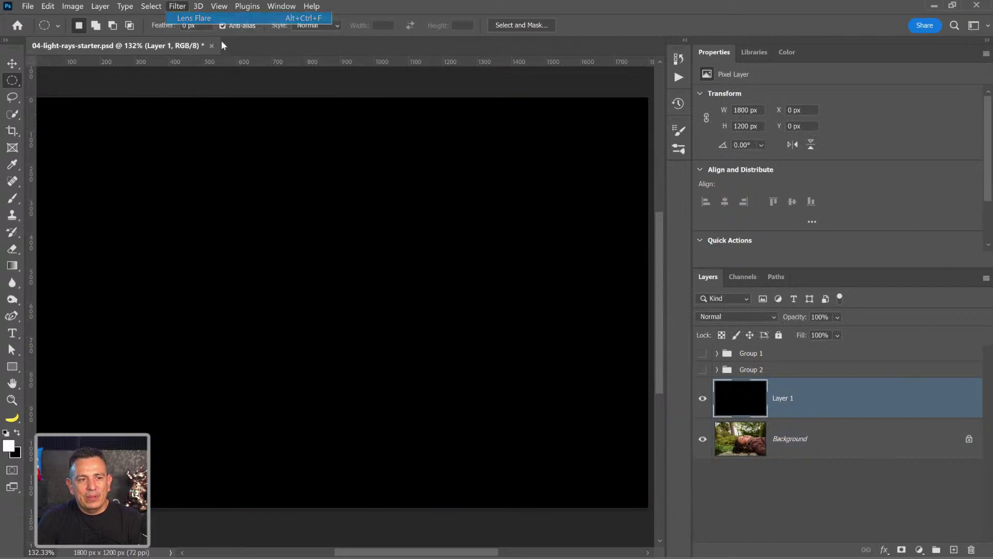
{"action": "left_click", "coordinate": [750, 317]}
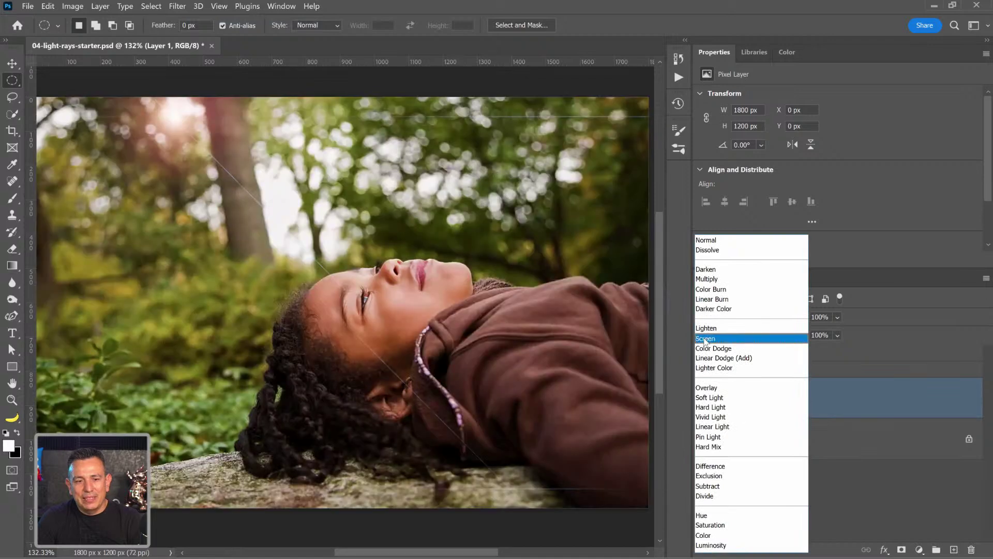
{"action": "left_click", "coordinate": [706, 338]}
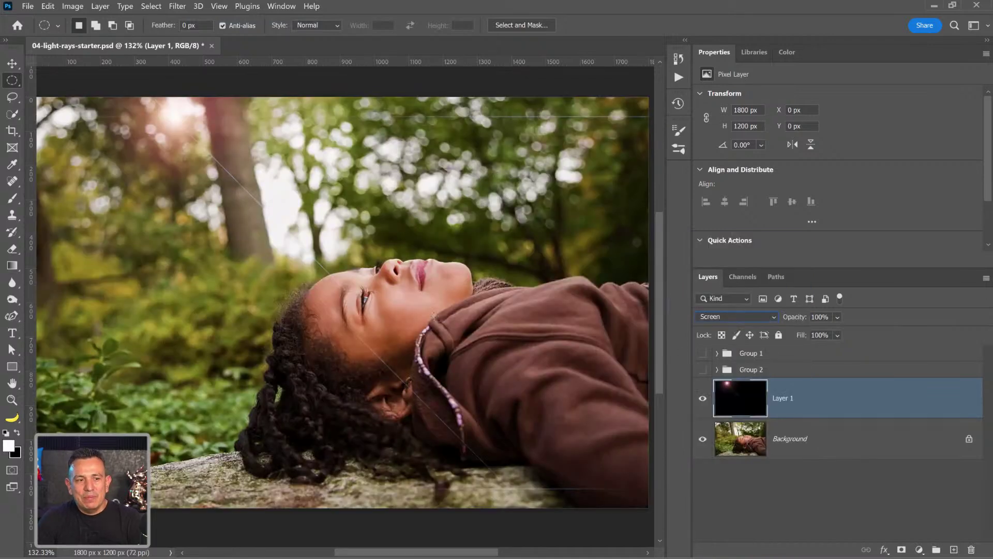
Display pointer coordinate information for locating a precise flare centre, and undo the lens flare on Layer 1
{"action": "left_click", "coordinate": [278, 8]}
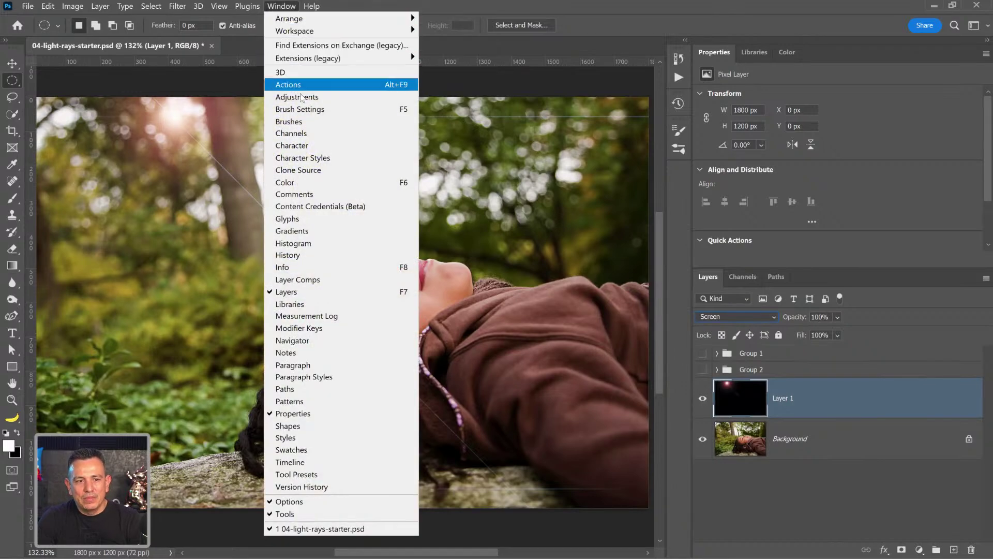
{"action": "left_click", "coordinate": [331, 267]}
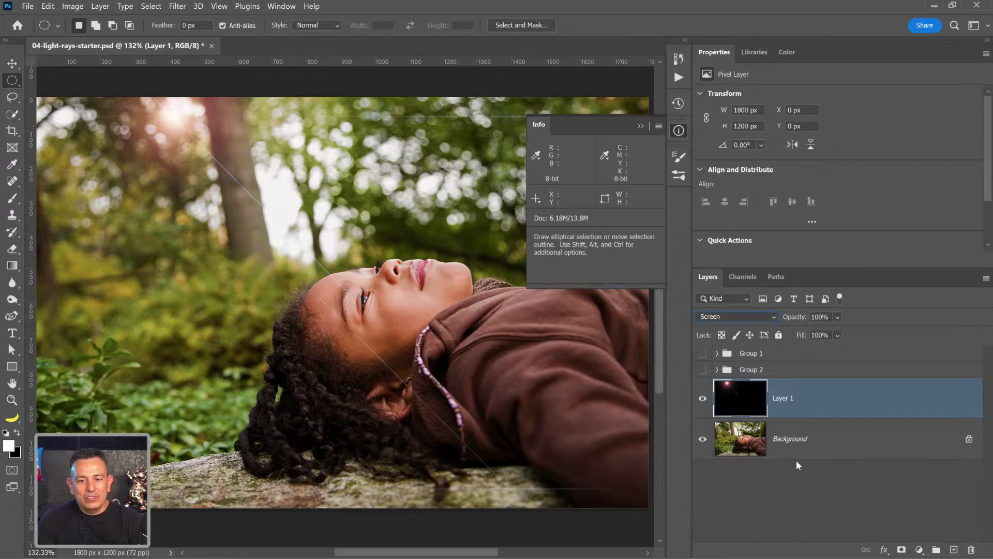
{"action": "key", "text": "ctrl+z"}
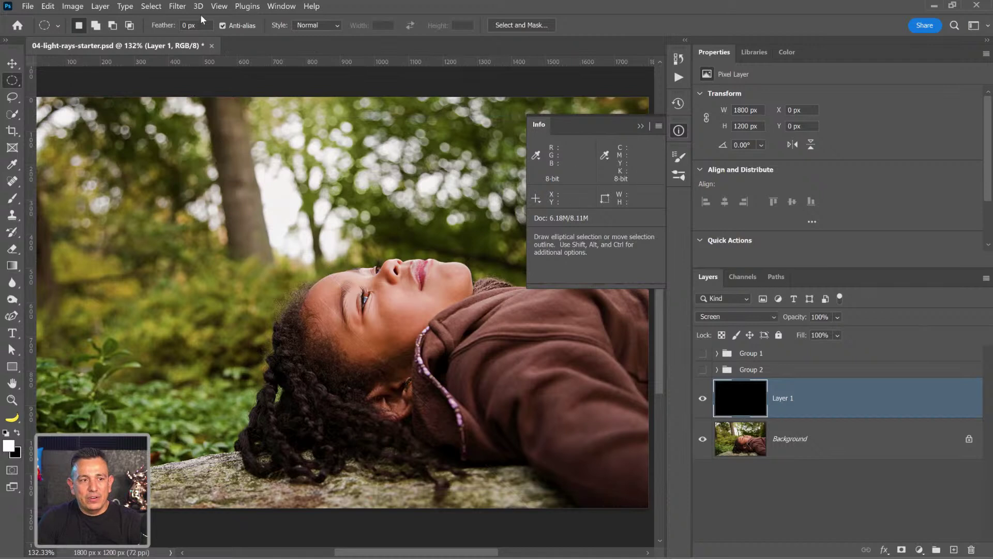
Render a Movie Prime lens flare on Layer 1 with its precise centre at X 917 and Y 86 pixels, and collapse the Info display
{"action": "left_click", "coordinate": [179, 7]}
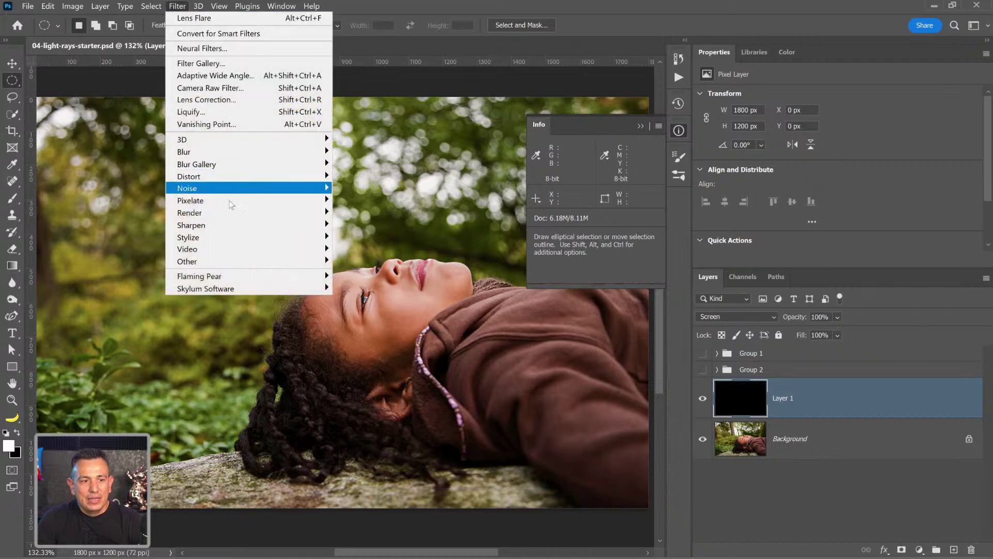
{"action": "mouse_move", "coordinate": [239, 230]}
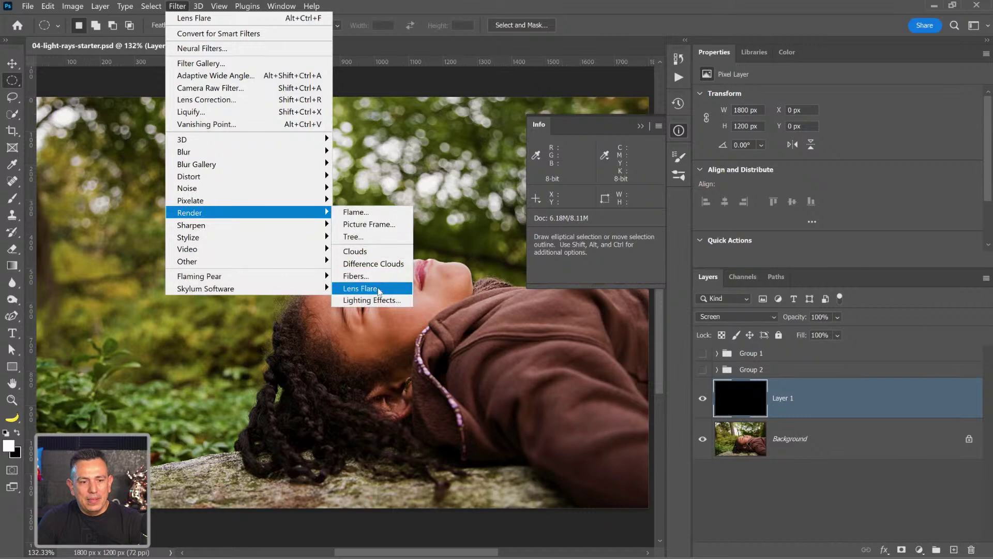
{"action": "left_click", "coordinate": [363, 288]}
{"action": "left_click", "coordinate": [536, 206], "text": "alt"}
{"action": "left_click_drag", "start_coordinate": [476, 165], "coordinate": [287, 160]}
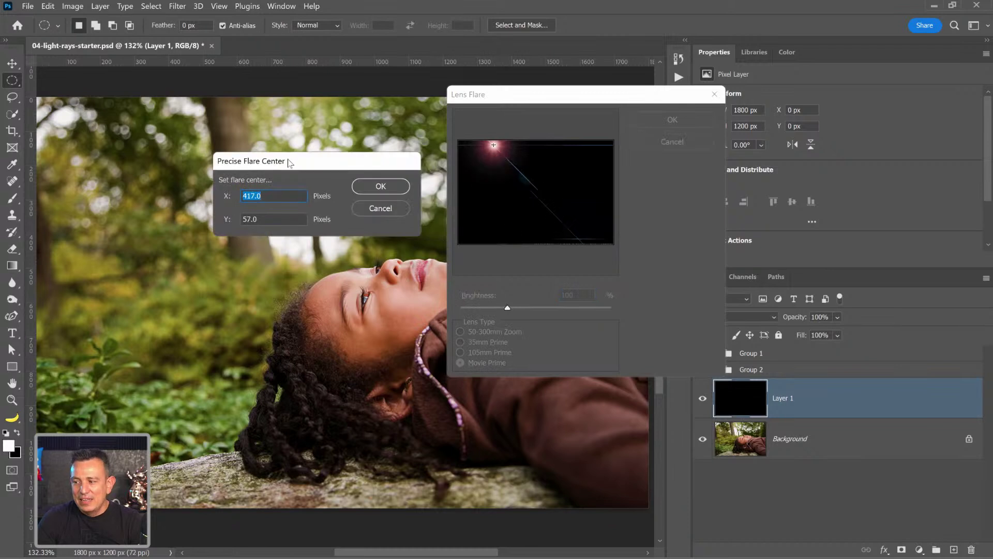
{"action": "left_click_drag", "start_coordinate": [290, 162], "coordinate": [638, 225]}
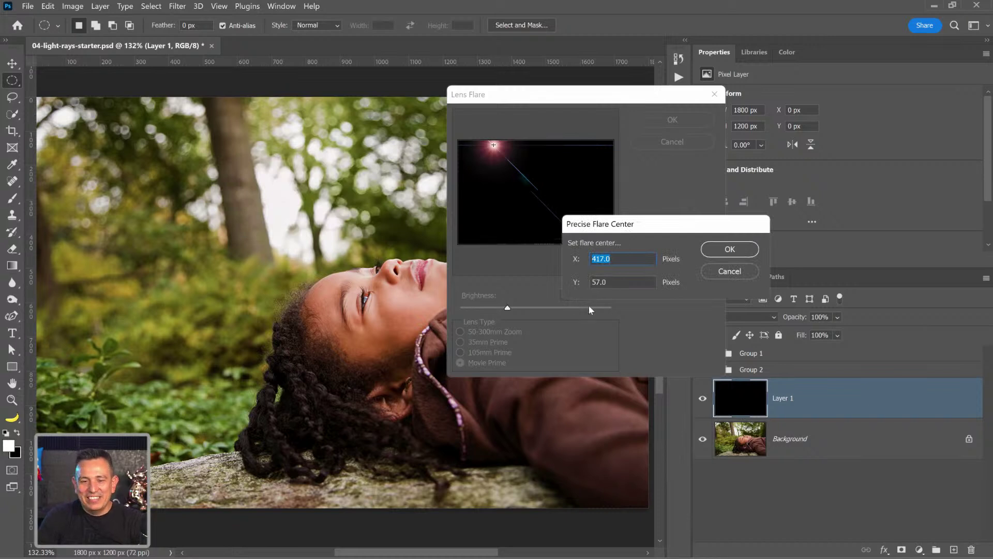
{"action": "type", "text": "917"}
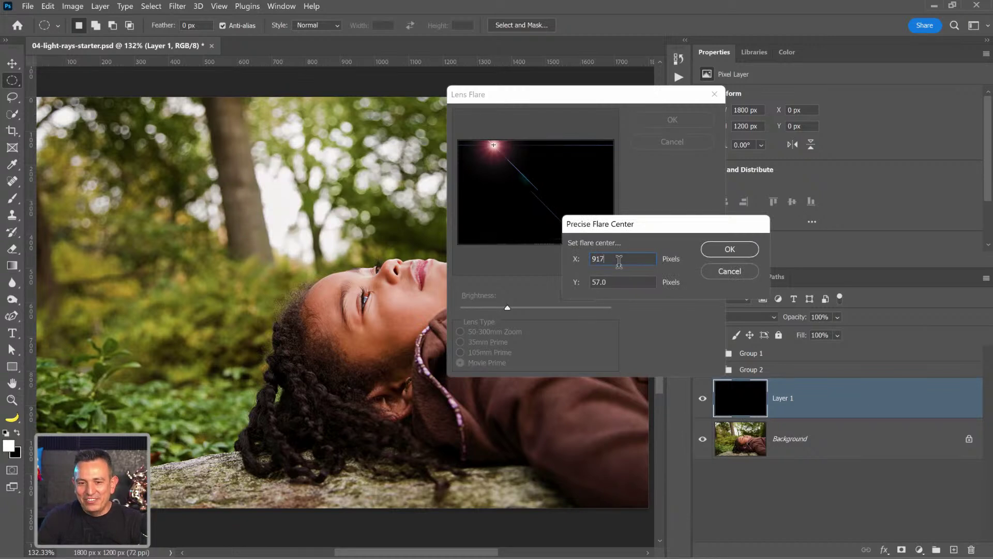
{"action": "key", "text": "Tab"}
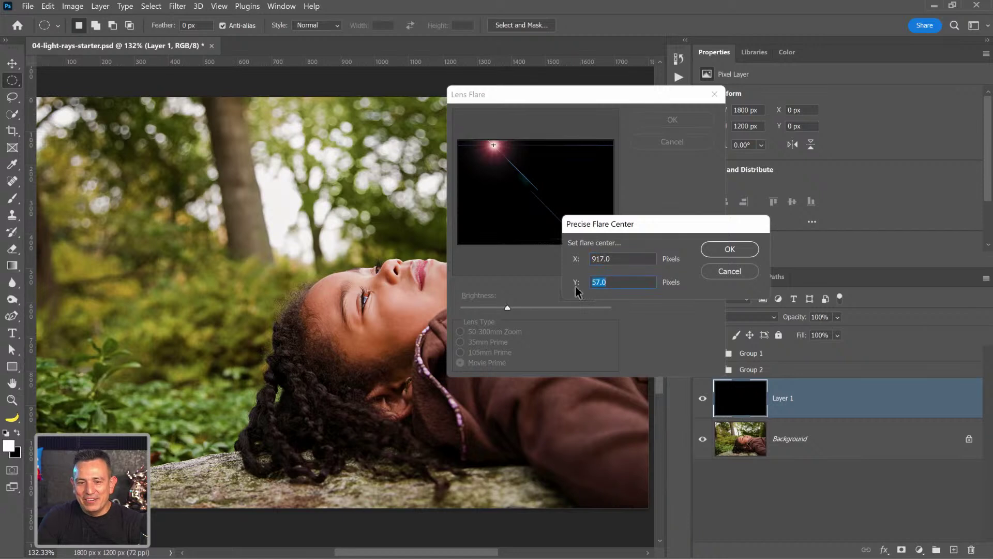
{"action": "type", "text": "86"}
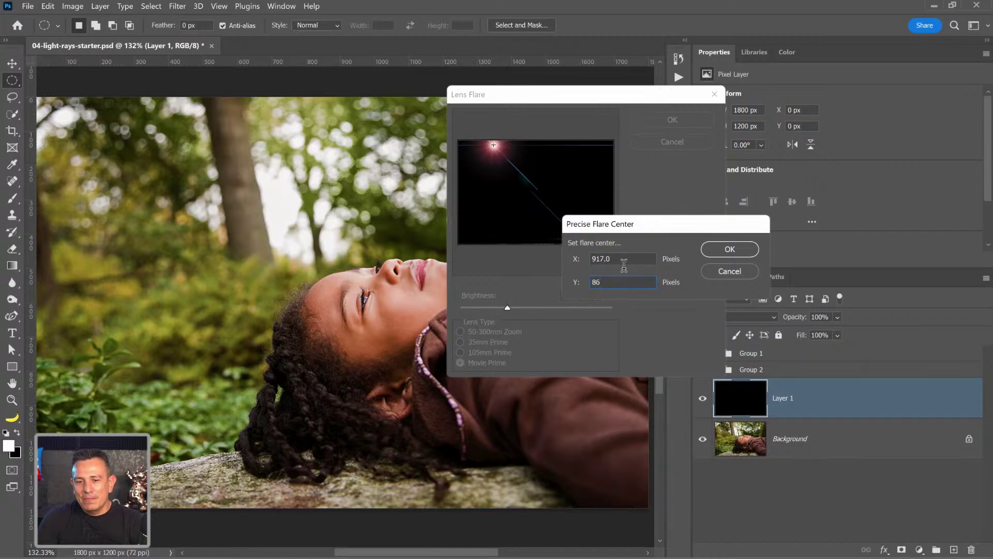
{"action": "left_click", "coordinate": [745, 250]}
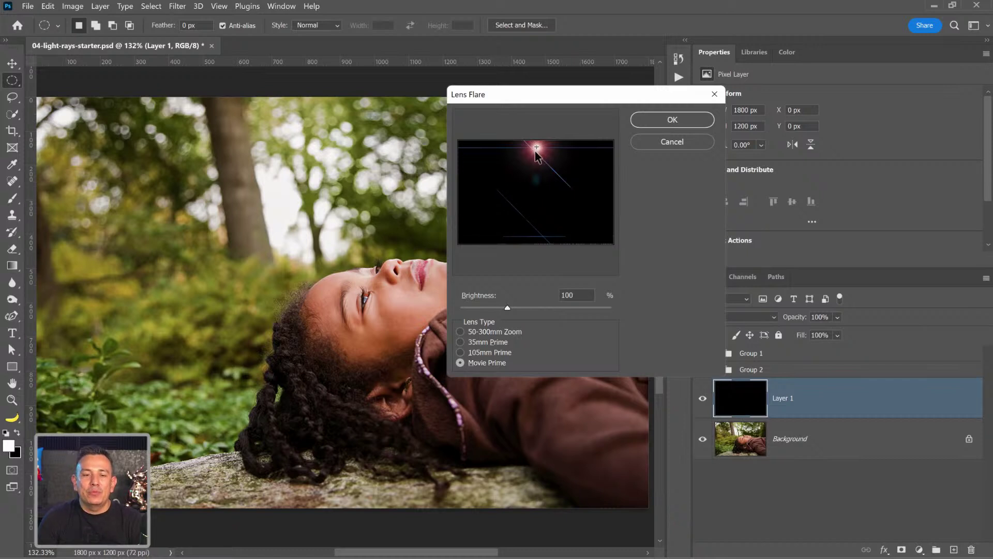
{"action": "left_click", "coordinate": [663, 125]}
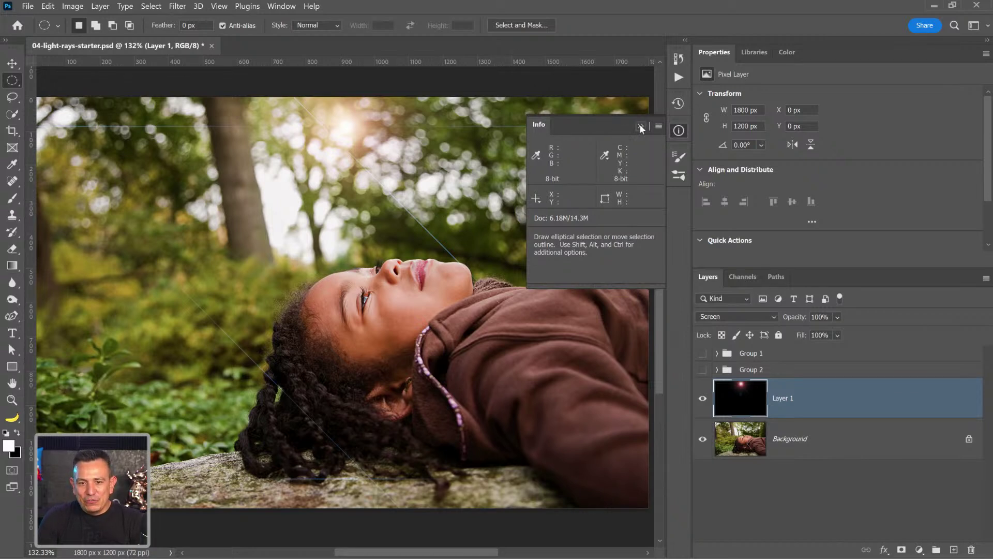
{"action": "left_click", "coordinate": [298, 156]}
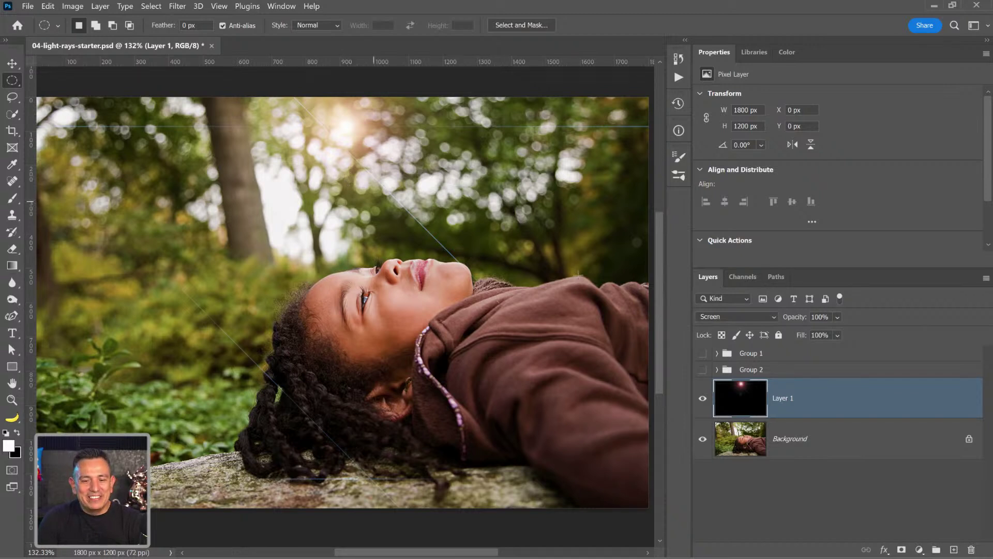
Hide Layer 1 and add a new layer directly above the Background, filled with the black background colour
{"action": "left_click", "coordinate": [702, 399]}
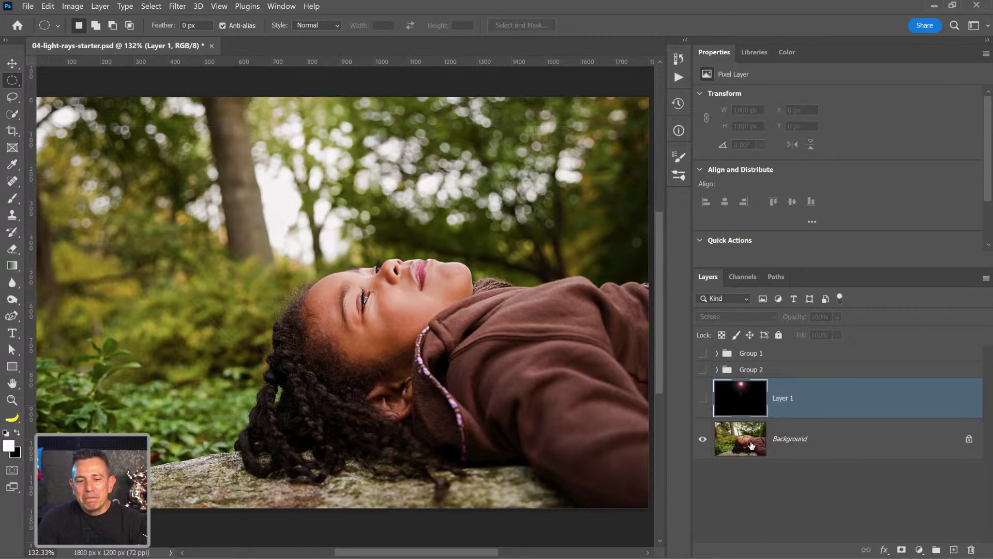
{"action": "left_click", "coordinate": [828, 448]}
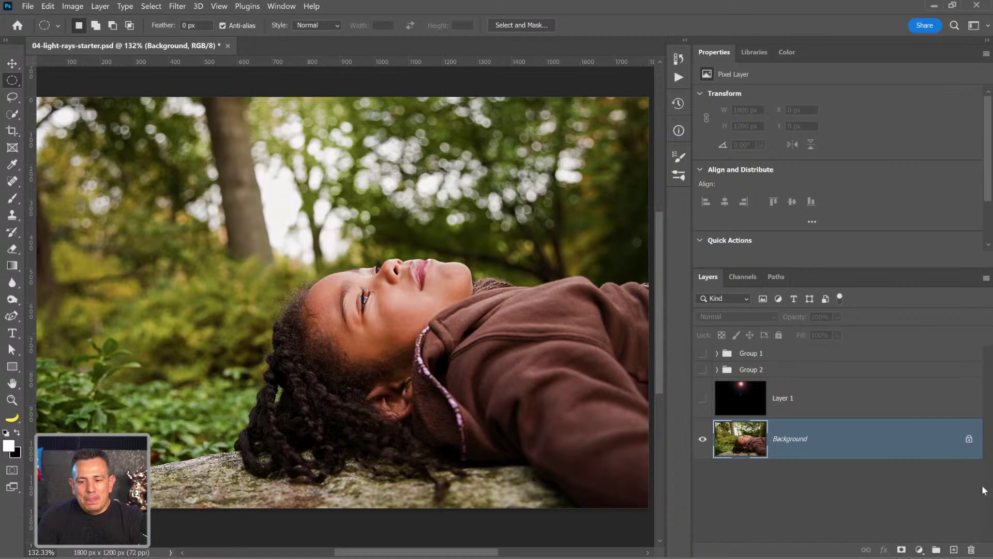
{"action": "left_click", "coordinate": [954, 549]}
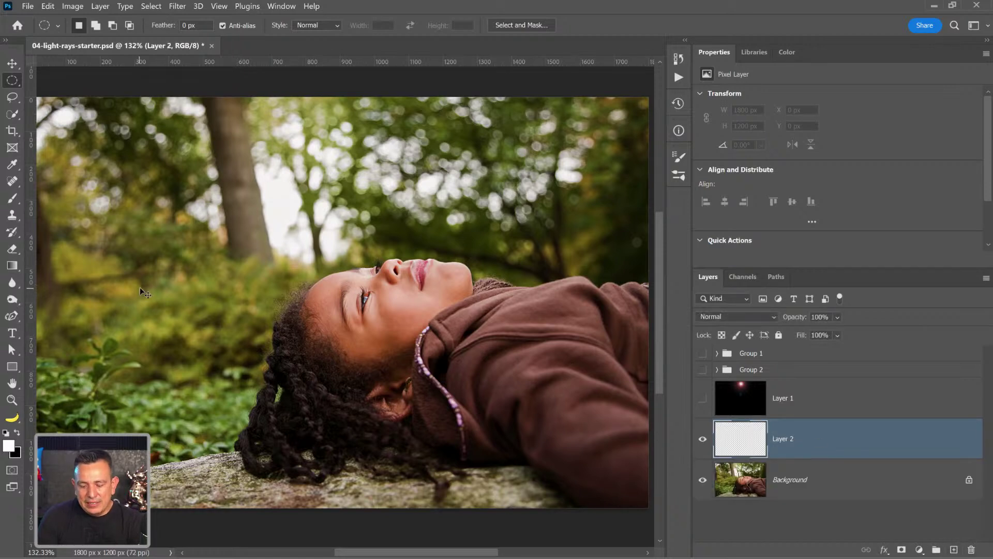
{"action": "key", "text": "ctrl+BackSpace"}
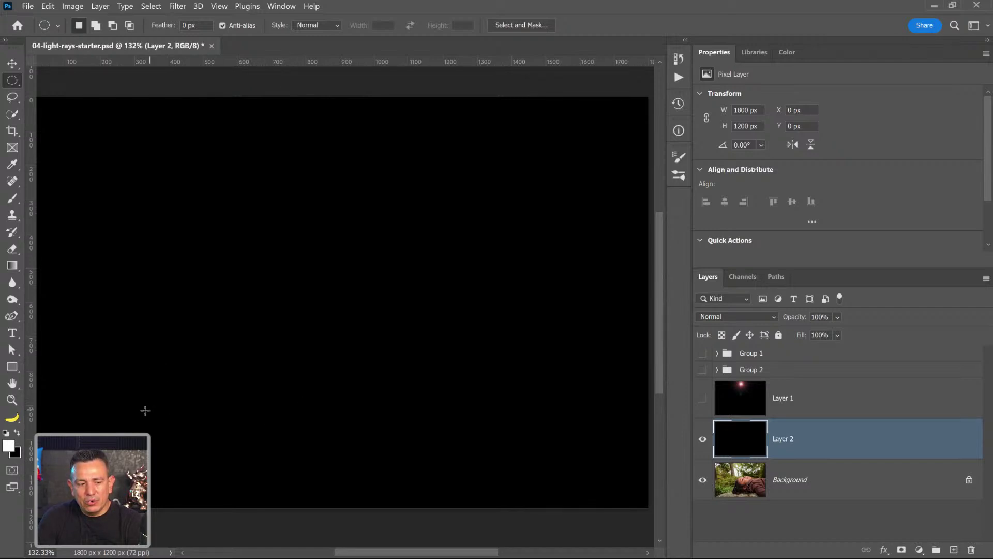
Try filling Layer 2 with white, and refill it with black after resetting the foreground and background colours to default
{"action": "key", "text": "alt+BackSpace"}
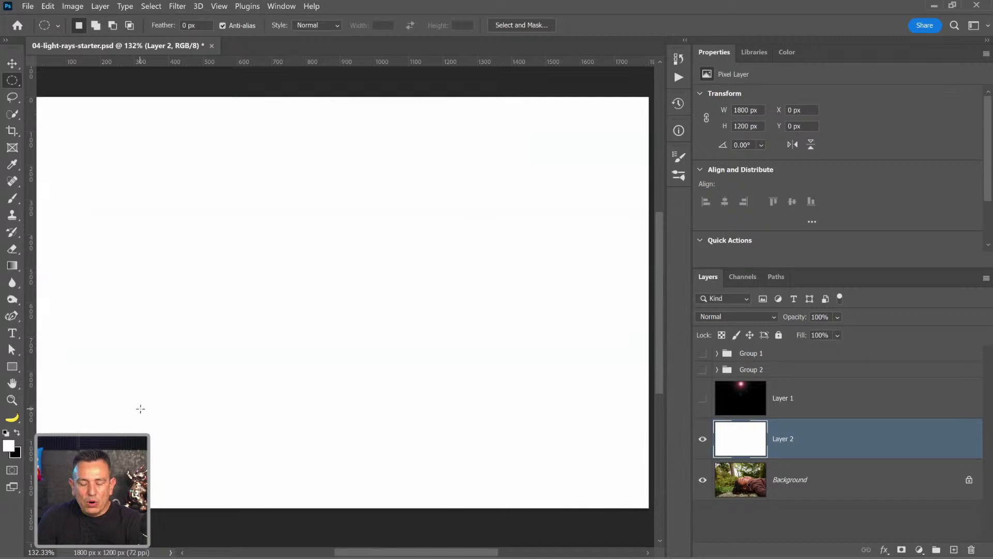
{"action": "left_click", "coordinate": [5, 432]}
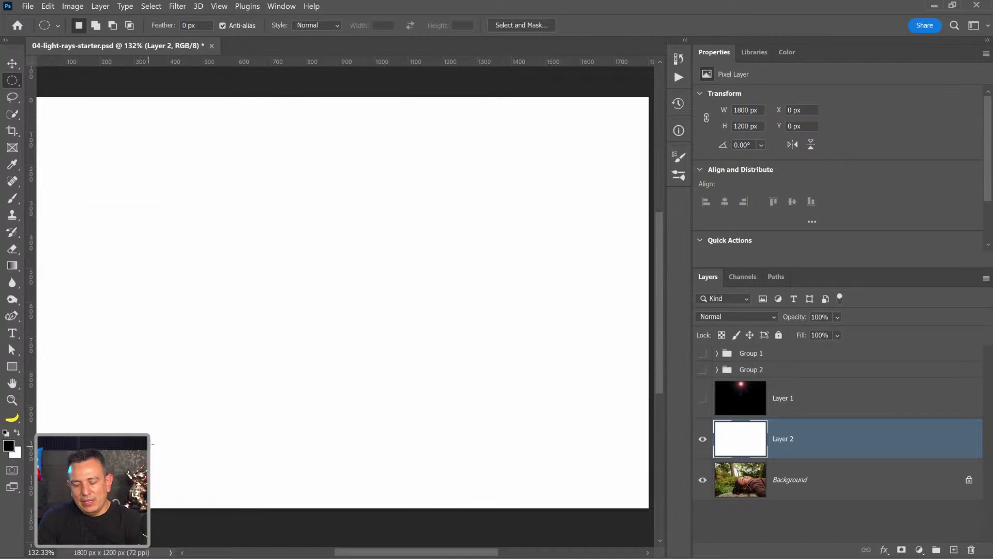
{"action": "key", "text": "alt+BackSpace"}
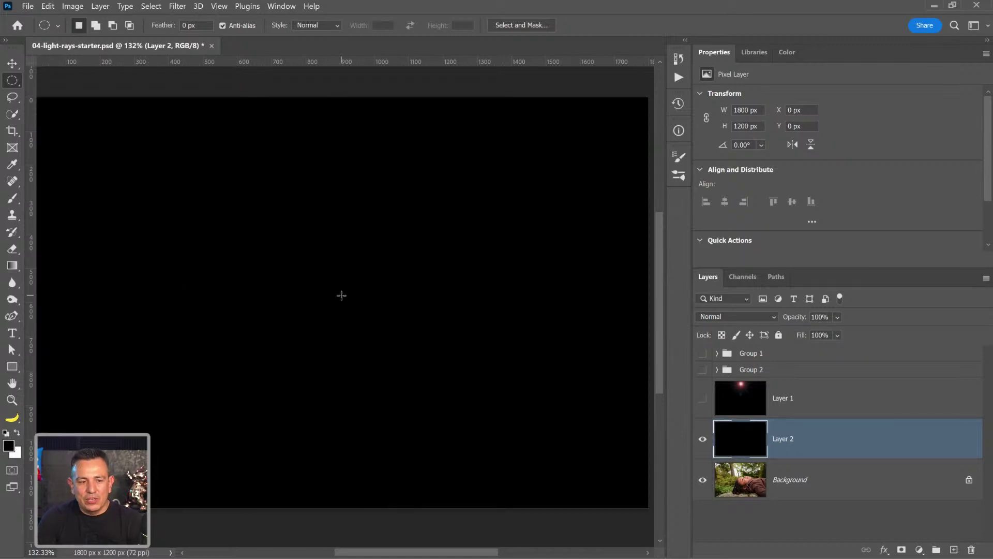
Set the foreground colour to red ff0000 and the background colour to a bright blue, and restore the default colours
{"action": "left_click", "coordinate": [8, 445]}
{"action": "type", "text": "ff0000"}
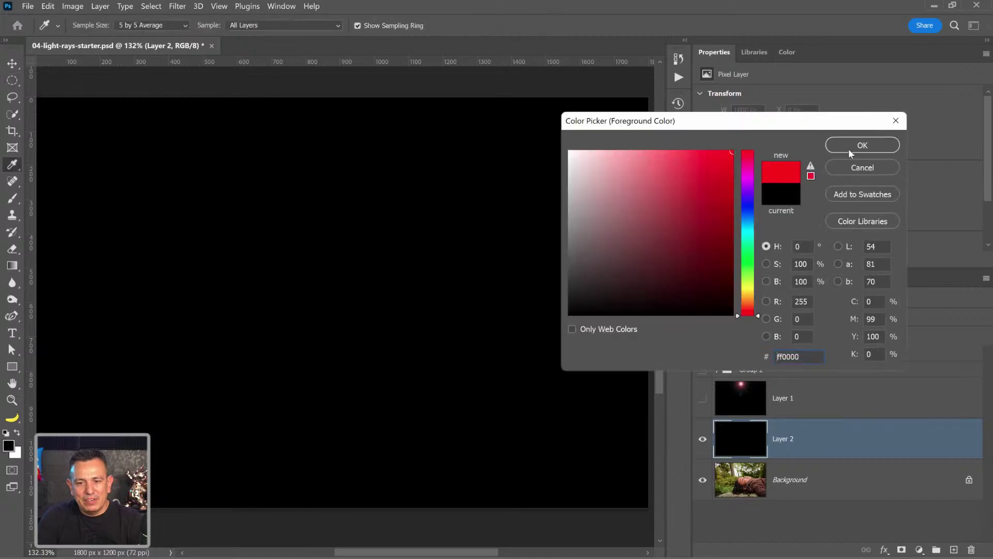
{"action": "left_click", "coordinate": [845, 151]}
{"action": "left_click", "coordinate": [15, 453]}
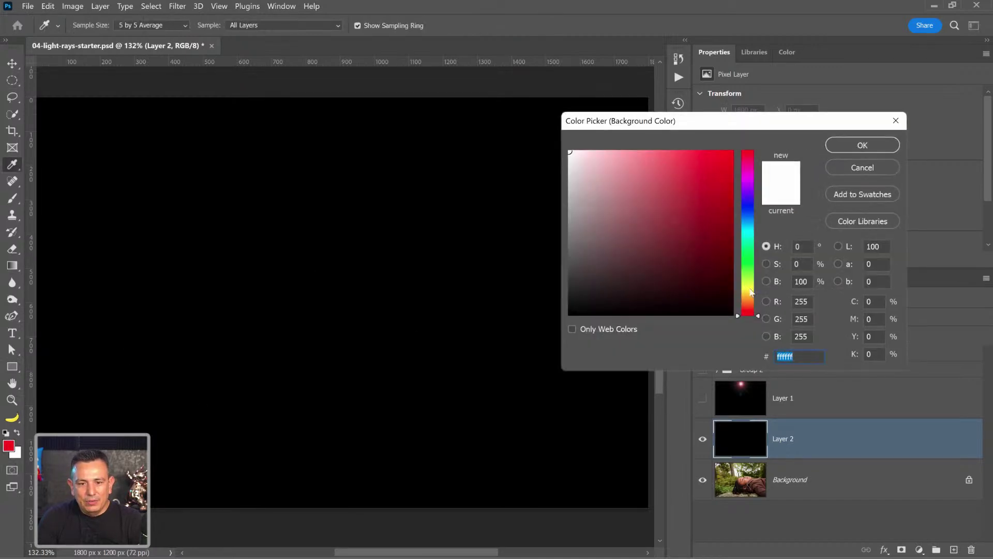
{"action": "left_click", "coordinate": [748, 217]}
{"action": "left_click_drag", "start_coordinate": [715, 170], "coordinate": [725, 150]}
{"action": "left_click", "coordinate": [844, 147]}
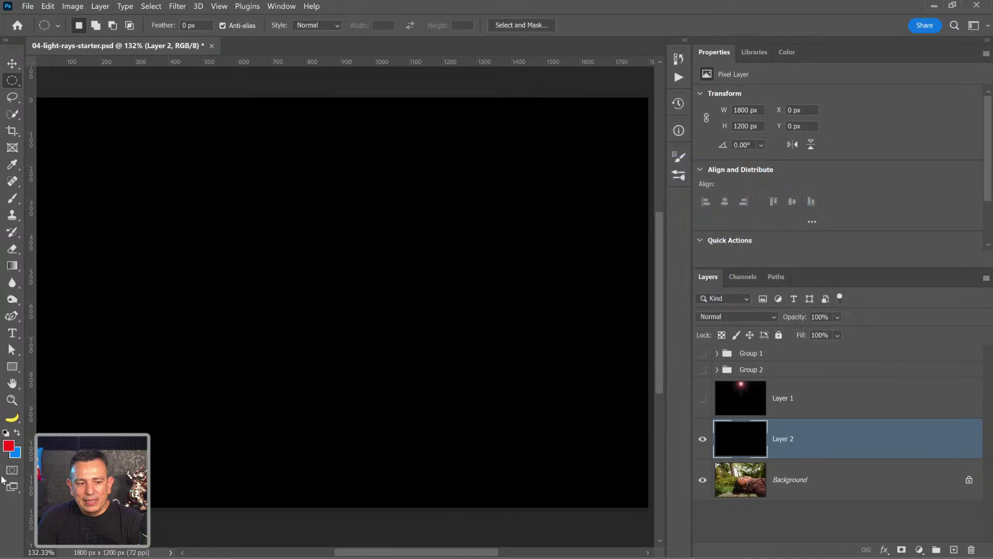
{"action": "key", "text": "d"}
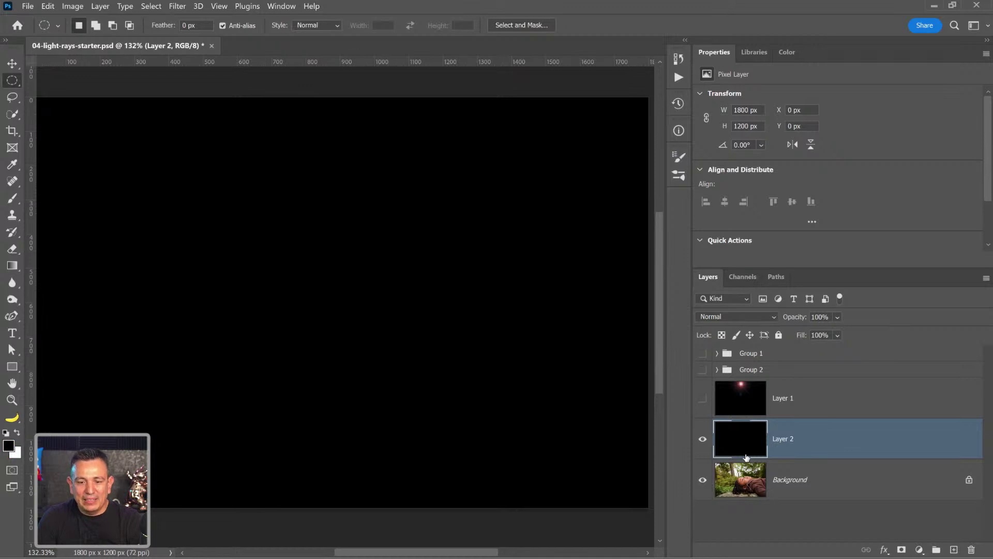
Compare the image with the black Layer 2 hidden and shown
{"action": "left_click", "coordinate": [702, 440]}
{"action": "left_click", "coordinate": [702, 440]}
{"action": "left_click", "coordinate": [702, 440]}
{"action": "left_click", "coordinate": [701, 440]}
Draw a circular selection about 842 px in diameter around the centre of Layer 2 and view it in Quick Mask mode
{"action": "left_click_drag", "start_coordinate": [326, 255], "coordinate": [372, 326]}
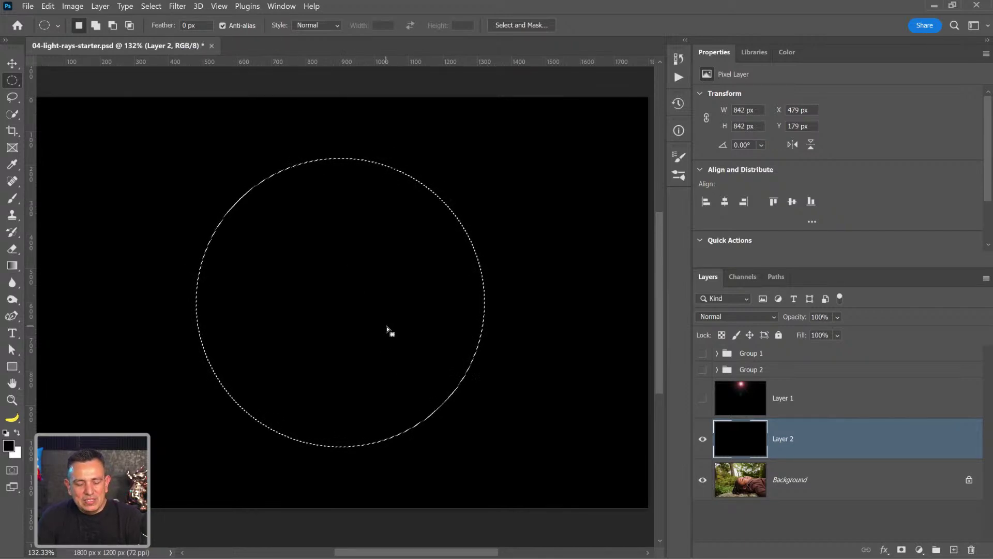
{"action": "key", "text": "q"}
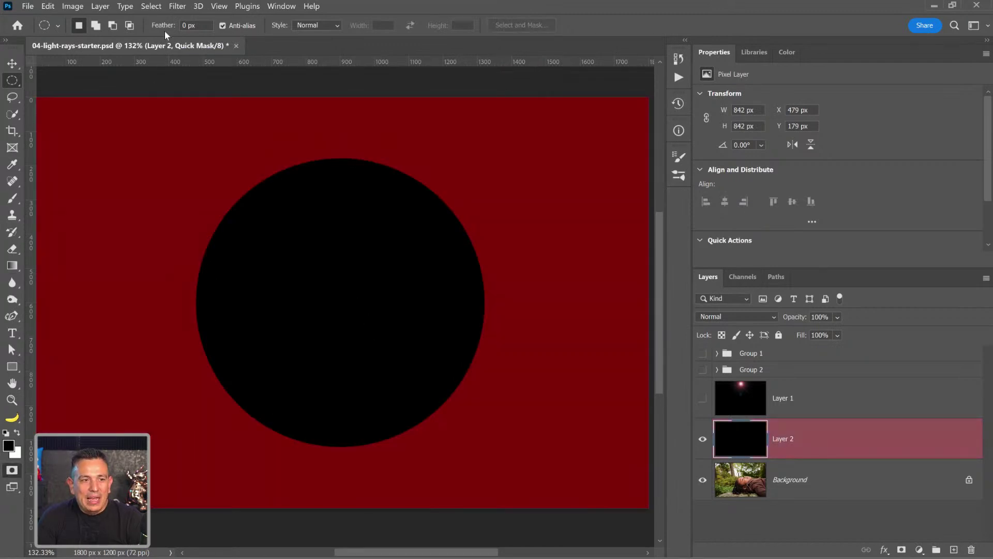
Soften the circular Quick Mask on Layer 2 with a 40 px Gaussian Blur and convert it back into a selection
{"action": "left_click", "coordinate": [177, 6]}
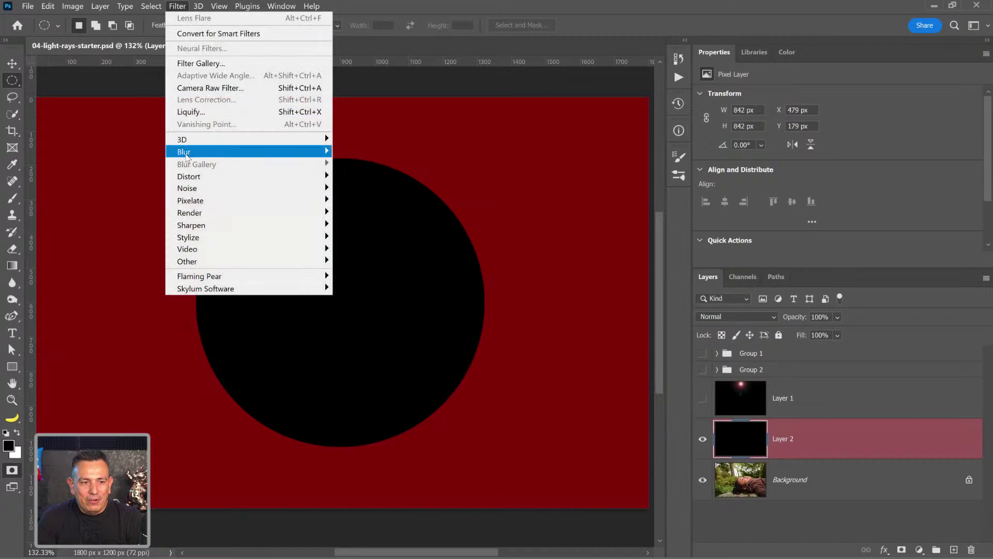
{"action": "mouse_move", "coordinate": [321, 152]}
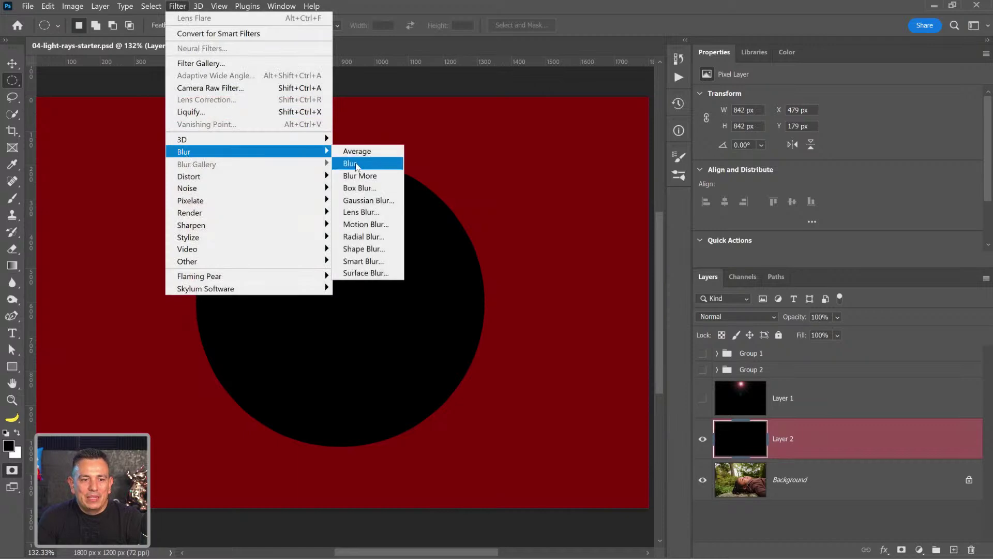
{"action": "left_click", "coordinate": [368, 201]}
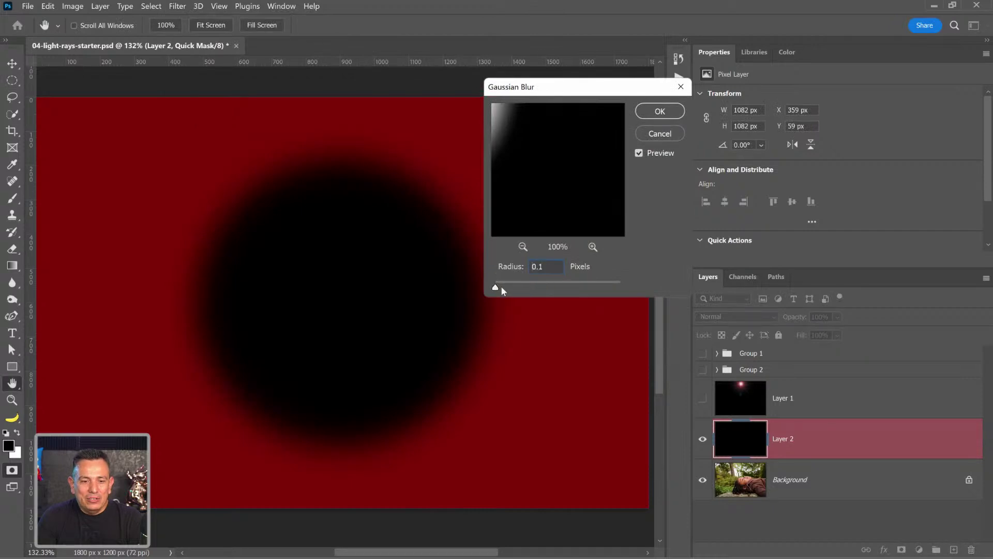
{"action": "left_click", "coordinate": [523, 266]}
{"action": "type", "text": "10"}
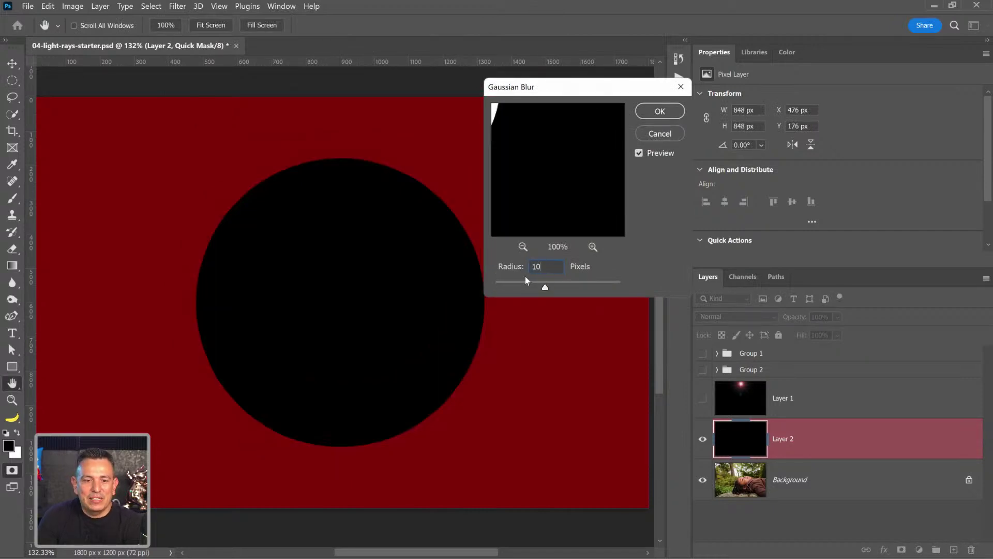
{"action": "type", "text": "20"}
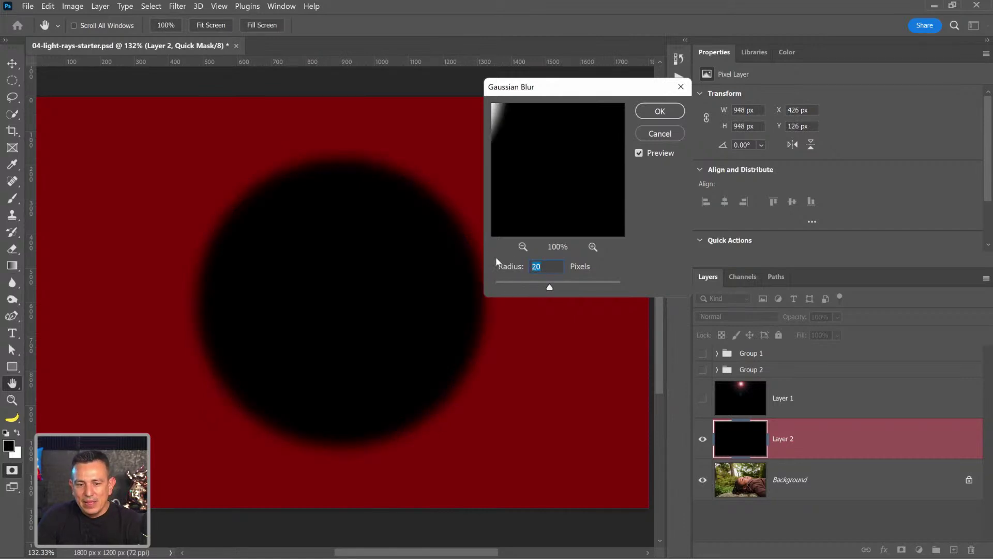
{"action": "type", "text": "40"}
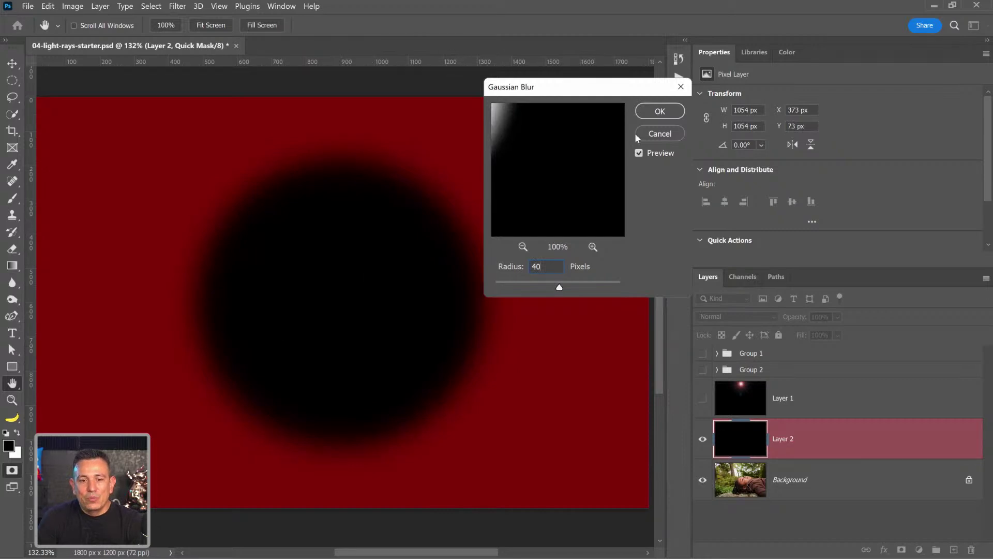
{"action": "left_click", "coordinate": [649, 117]}
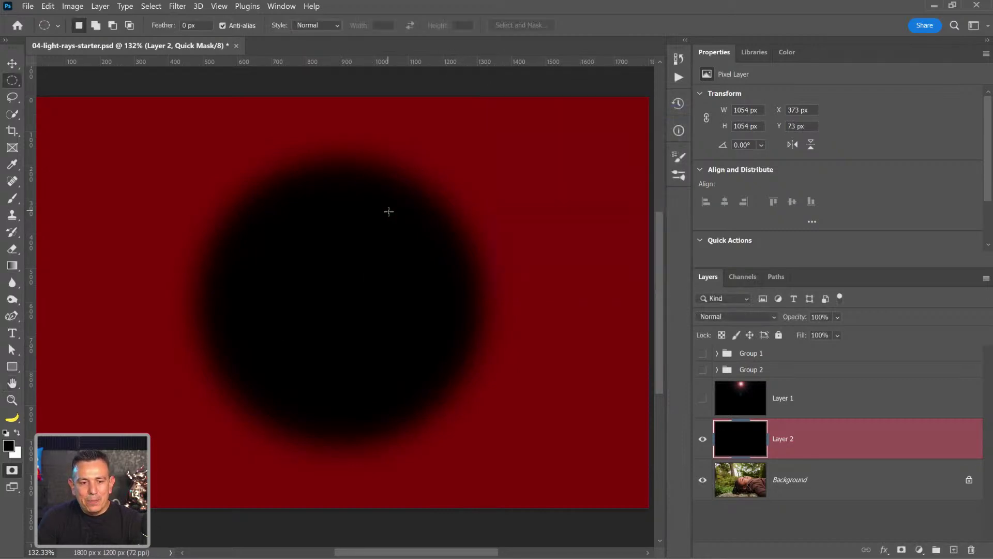
{"action": "key", "text": "q"}
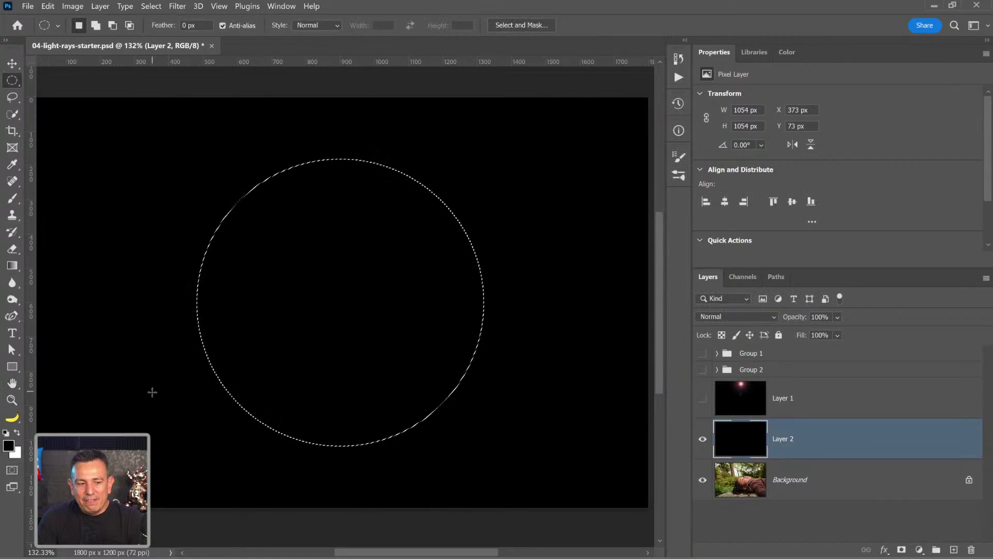
Fill the softened selection on Layer 2 with white, and add a hard-edged white circle about 314 px wide on a new layer above
{"action": "key", "text": "ctrl+BackSpace"}
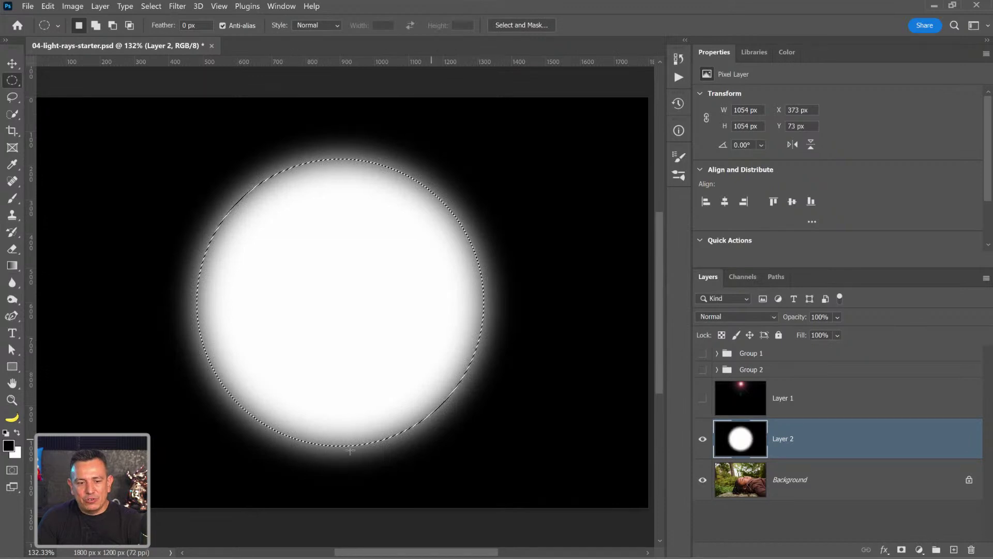
{"action": "key", "text": "ctrl+d"}
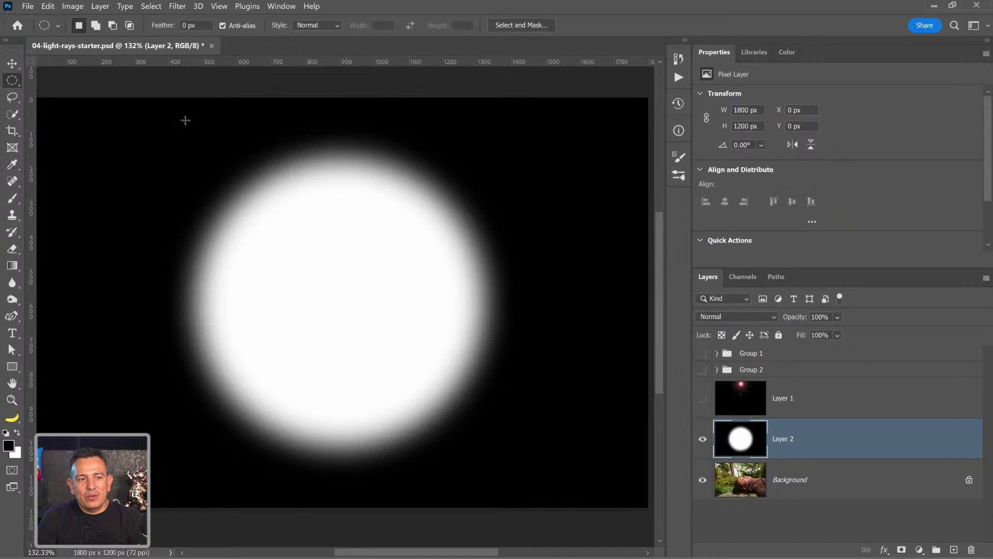
{"action": "left_click", "coordinate": [953, 549]}
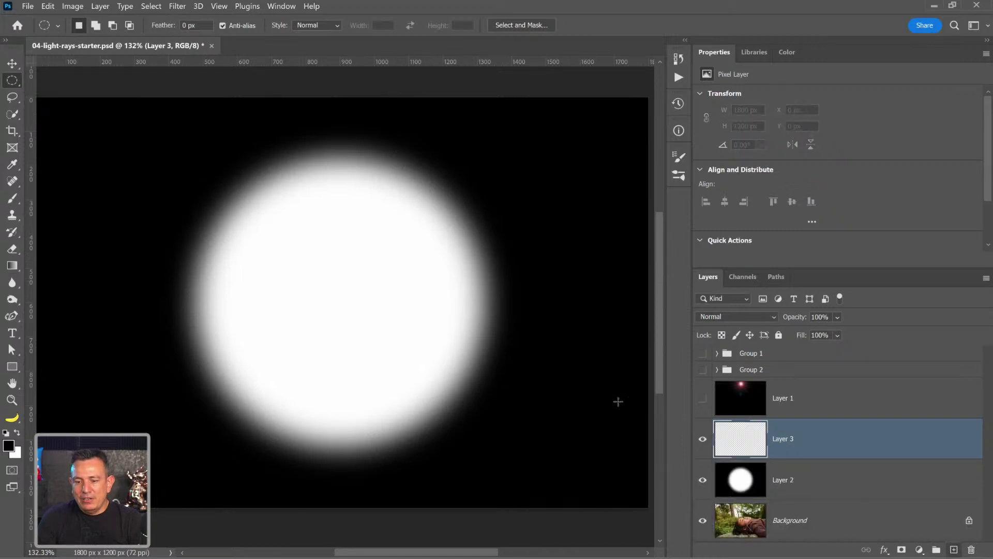
{"action": "left_click_drag", "start_coordinate": [77, 131], "coordinate": [175, 235]}
{"action": "key", "text": "ctrl+BackSpace"}
{"action": "key", "text": "ctrl+d"}
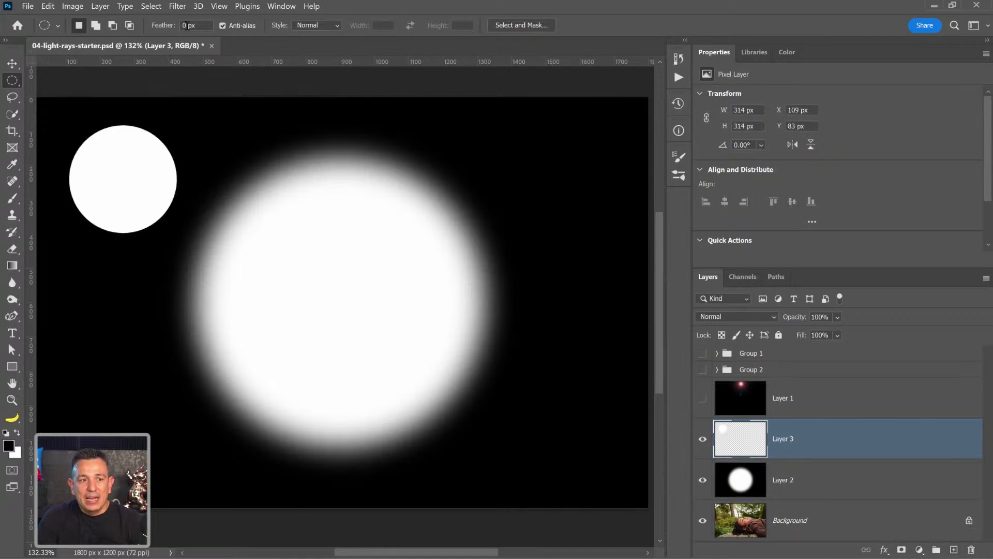
Add a soft-edged white circle in the upper-right corner of Layer 3 using an elliptical selection with a 10 px feather
{"action": "type", "text": "0"}
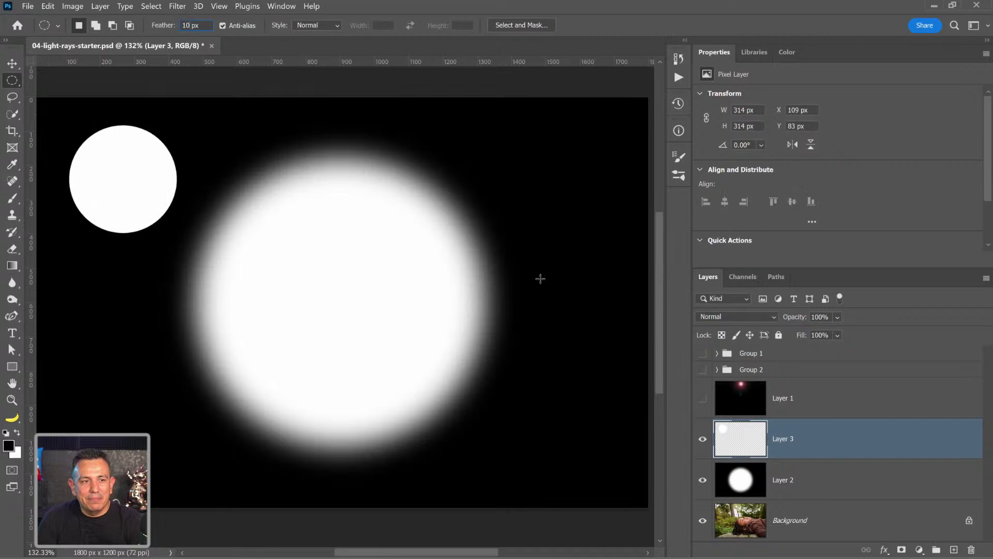
{"action": "left_click_drag", "start_coordinate": [512, 121], "coordinate": [610, 255]}
{"action": "key", "text": "ctrl+BackSpace"}
{"action": "key", "text": "ctrl+d"}
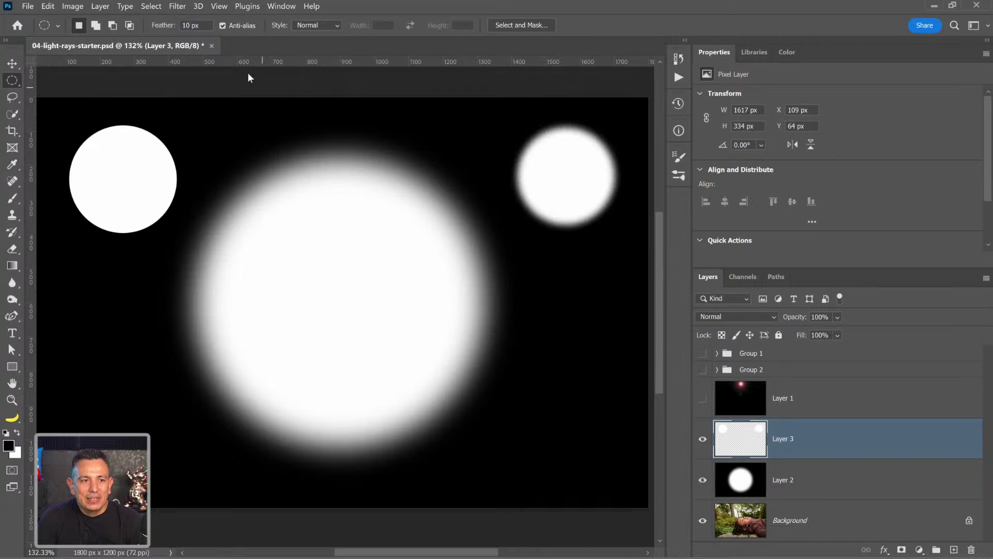
Reset the marquee feather to 0 px and delete Layer 3 with the two small circles
{"action": "type", "text": "0"}
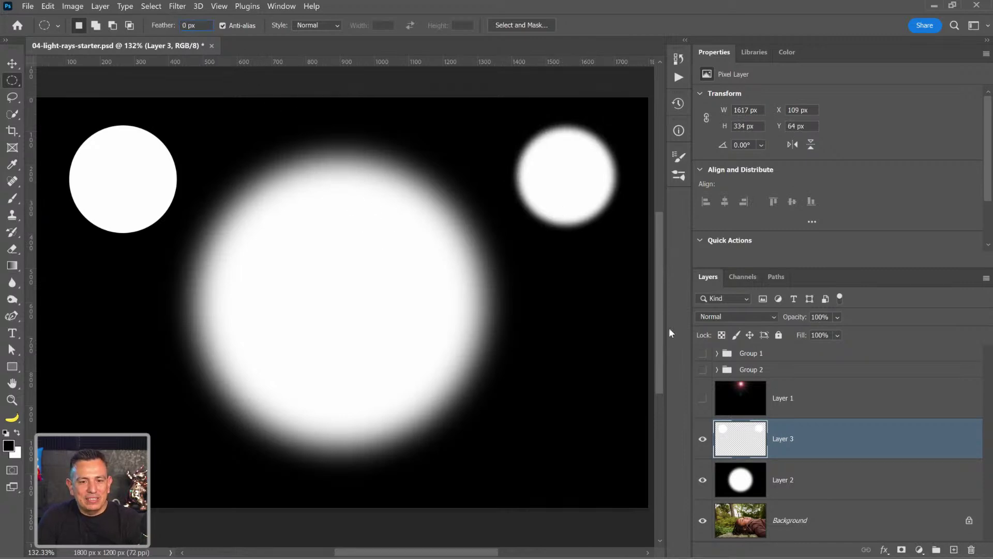
{"action": "left_click", "coordinate": [759, 480]}
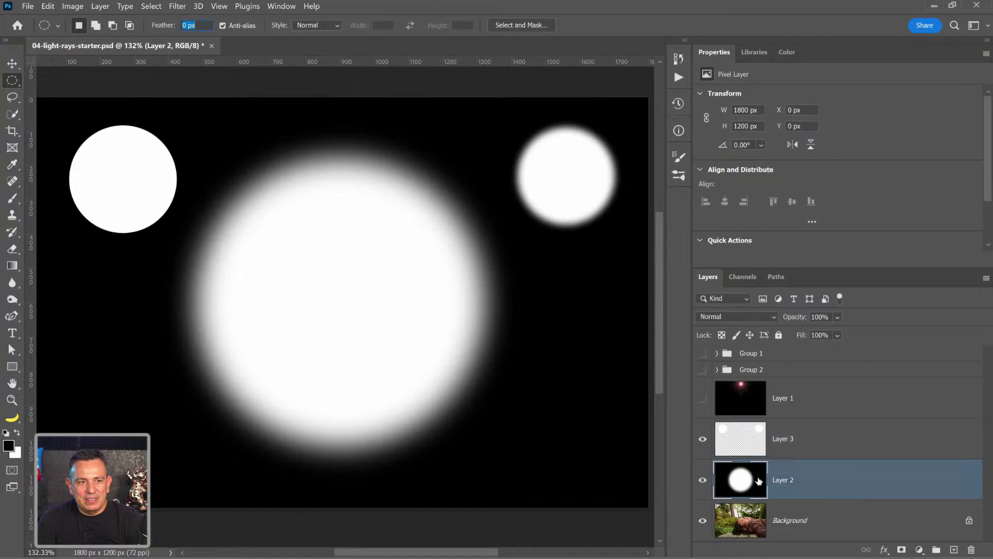
{"action": "left_click_drag", "start_coordinate": [751, 453], "coordinate": [971, 549]}
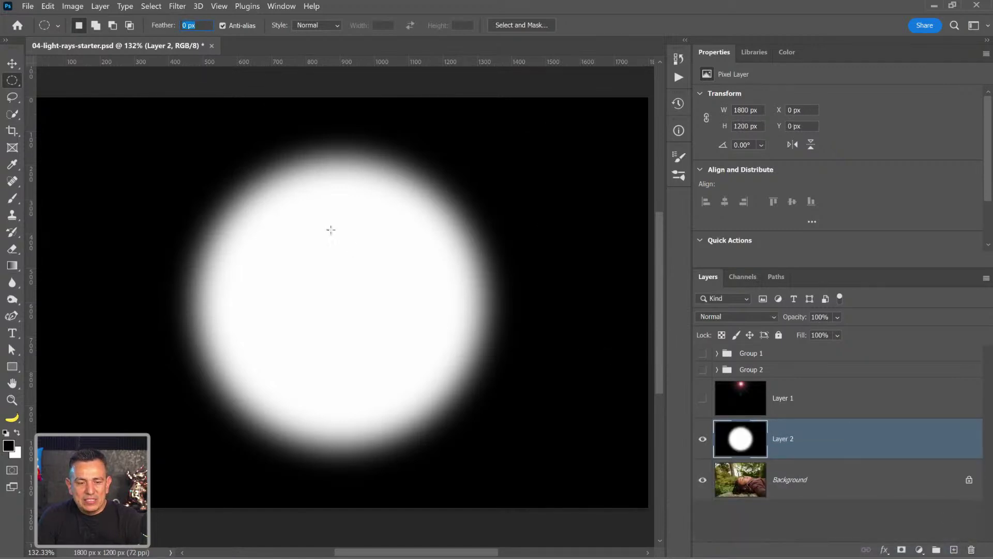
Select a circle about 229 by 226 px in the upper-left corner of Layer 2 and show it in Quick Mask mode
{"action": "left_click_drag", "start_coordinate": [99, 138], "coordinate": [175, 215]}
{"action": "key", "text": "q"}
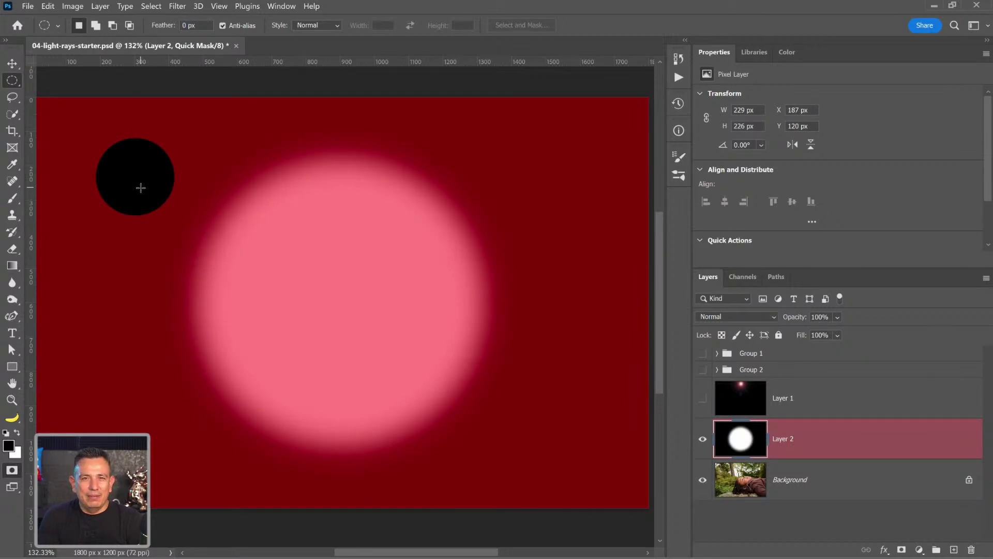
Extend the small masked circle to the right with a 90 px white brush stroke, and trim its left edge with black
{"action": "key", "text": "b"}
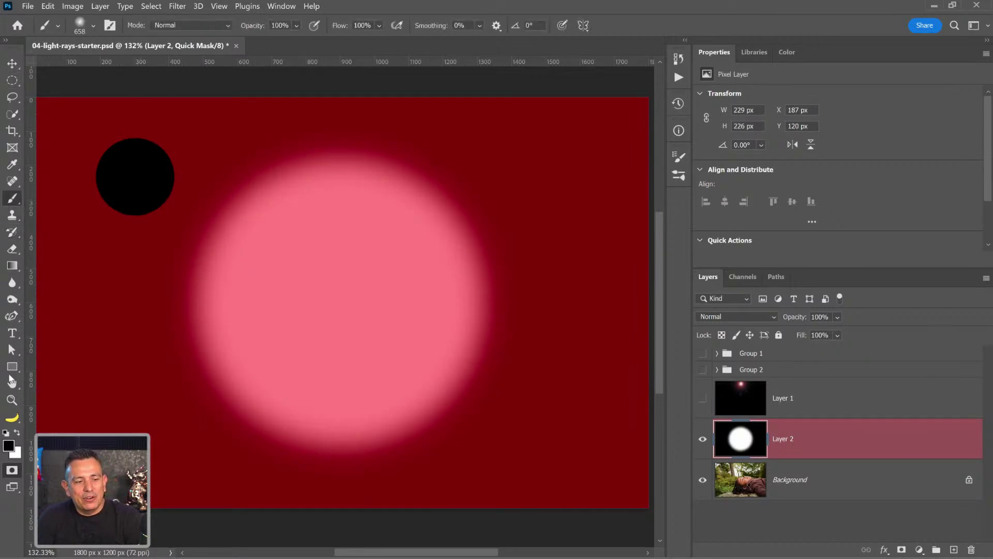
{"action": "key", "text": "x"}
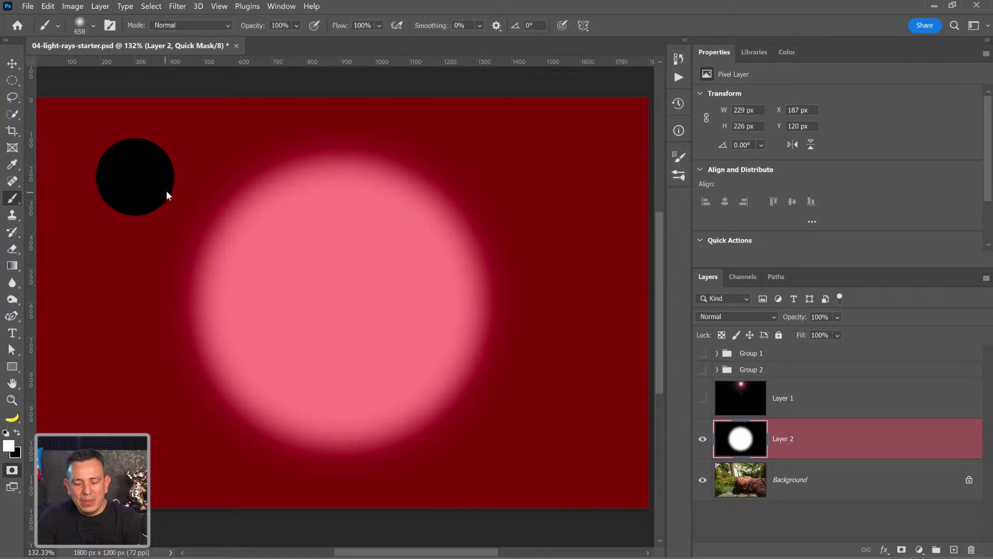
{"action": "key", "text": "bracketleft"}
{"action": "key", "text": "bracketleft"}
{"action": "key", "text": "bracketleft"}
{"action": "key", "text": "bracketleft"}
{"action": "key", "text": "bracketleft"}
{"action": "key", "text": "bracketleft"}
{"action": "key", "text": "bracketleft"}
{"action": "key", "text": "bracketleft"}
{"action": "key", "text": "bracketleft"}
{"action": "key", "text": "bracketleft"}
{"action": "key", "text": "bracketleft"}
{"action": "left_click_drag", "start_coordinate": [172, 178], "coordinate": [210, 181]}
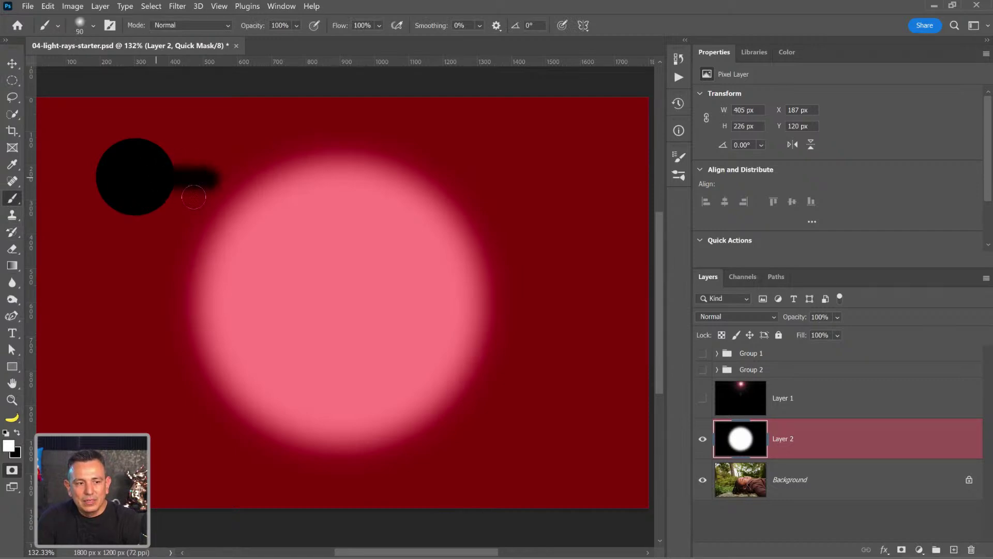
{"action": "key", "text": "x"}
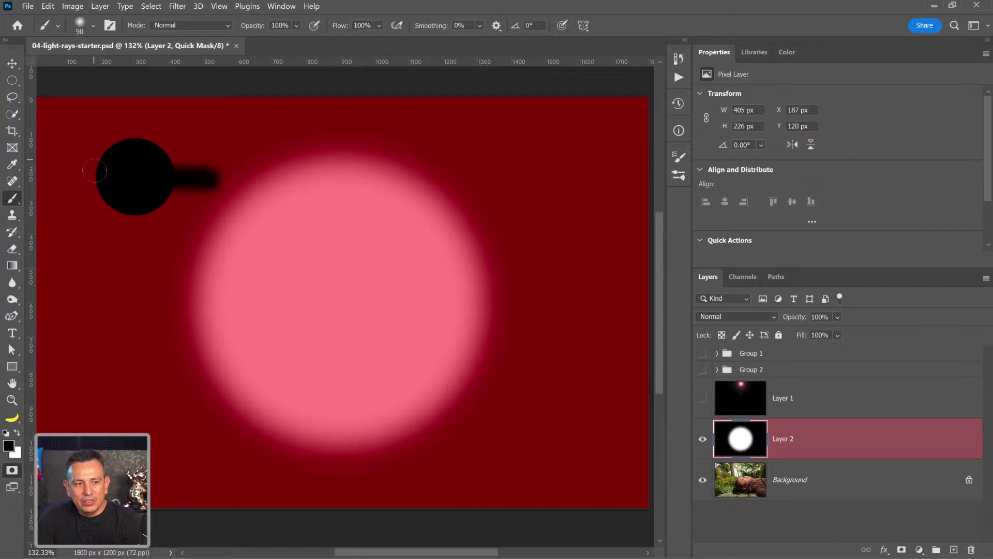
{"action": "left_click_drag", "start_coordinate": [94, 170], "coordinate": [95, 171]}
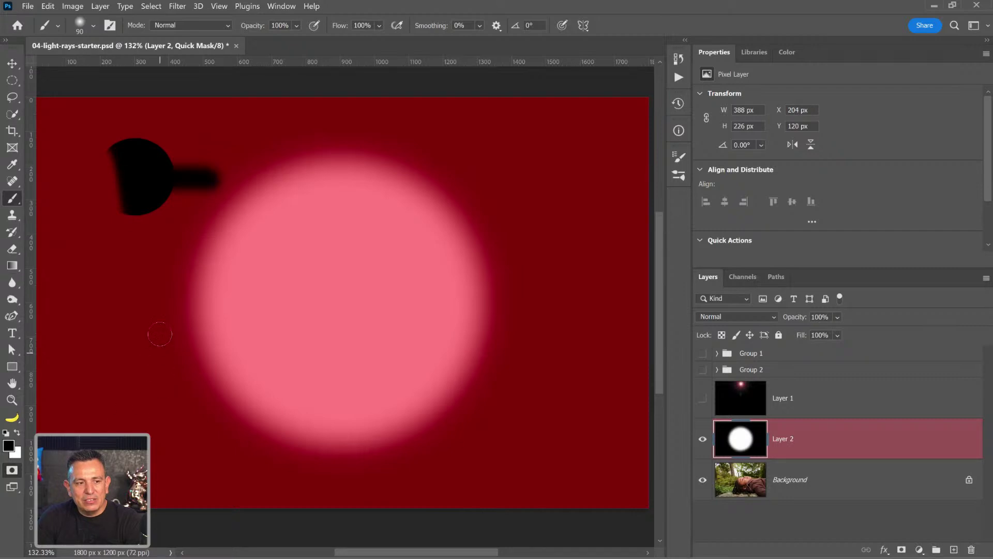
Leave Quick Mask mode to turn the painted shape into a selection, and deselect it
{"action": "left_click", "coordinate": [177, 7]}
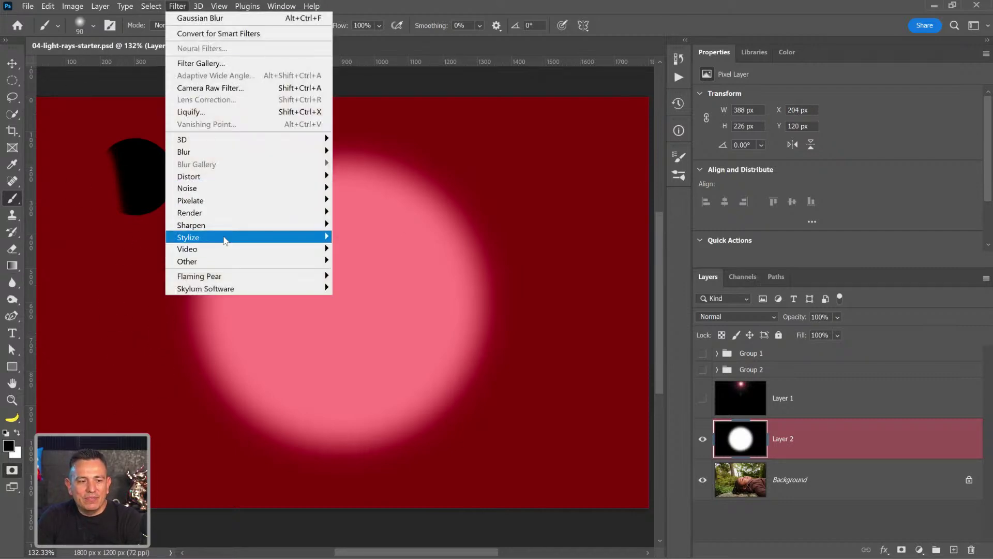
{"action": "left_click", "coordinate": [312, 7]}
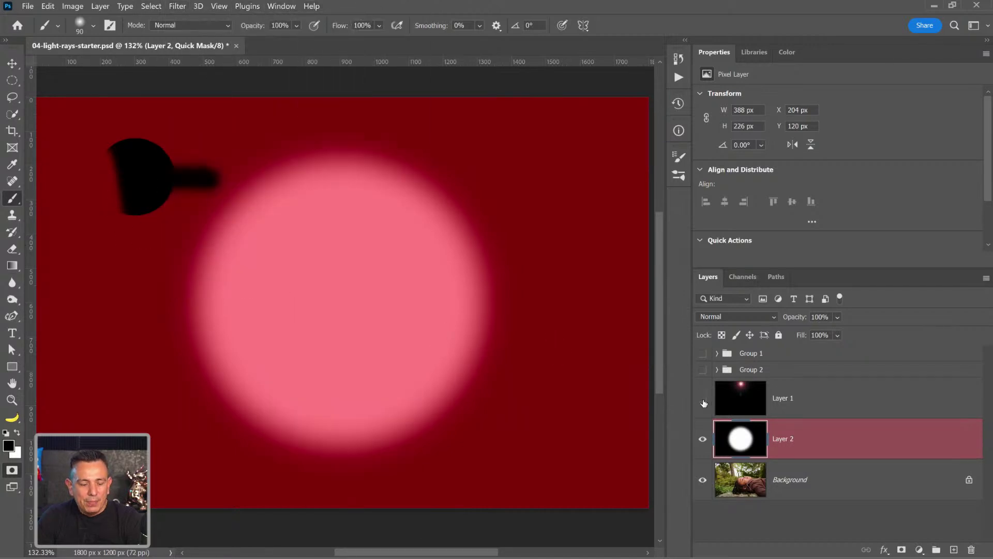
{"action": "key", "text": "q"}
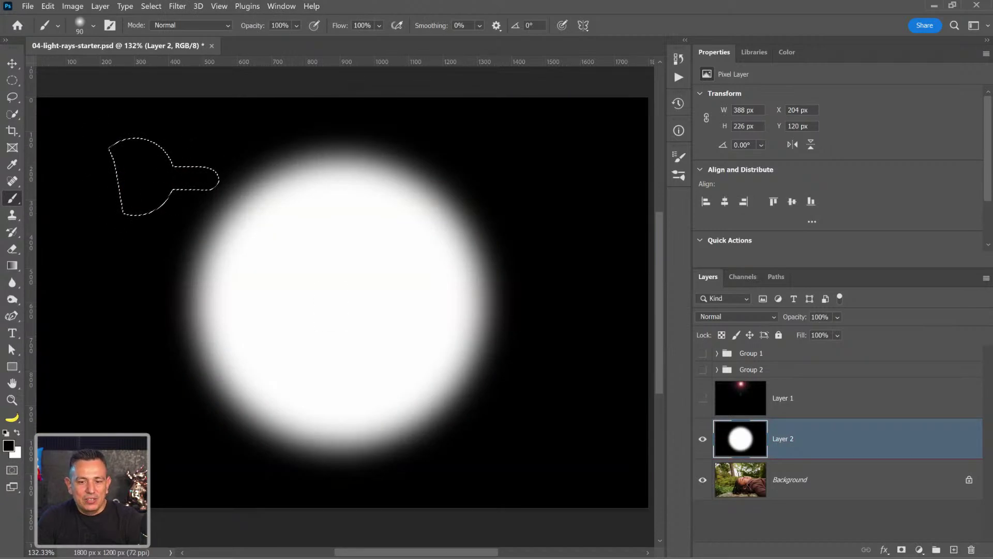
{"action": "key", "text": "ctrl+d"}
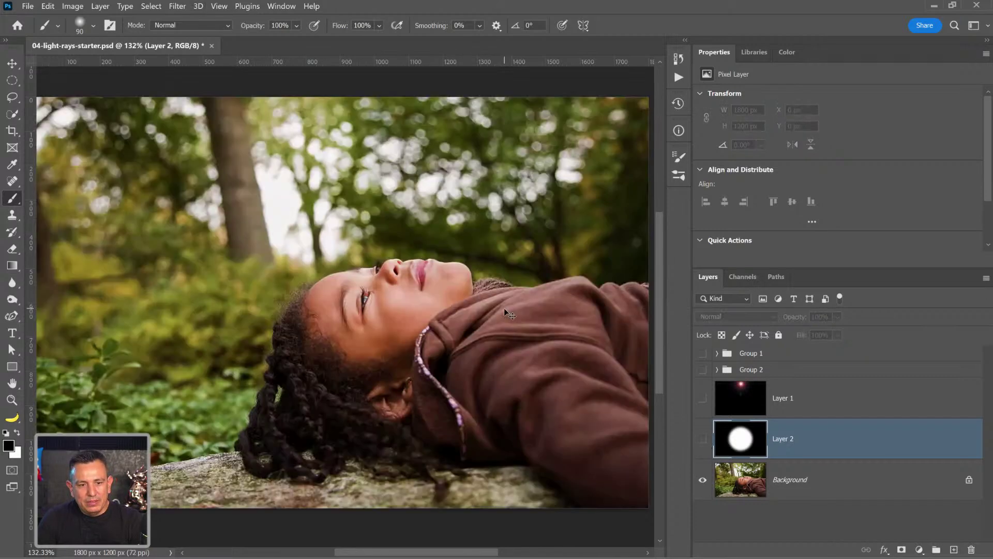
Open the History panel and enlarge it to show more of the recorded states
{"action": "key", "text": "q"}
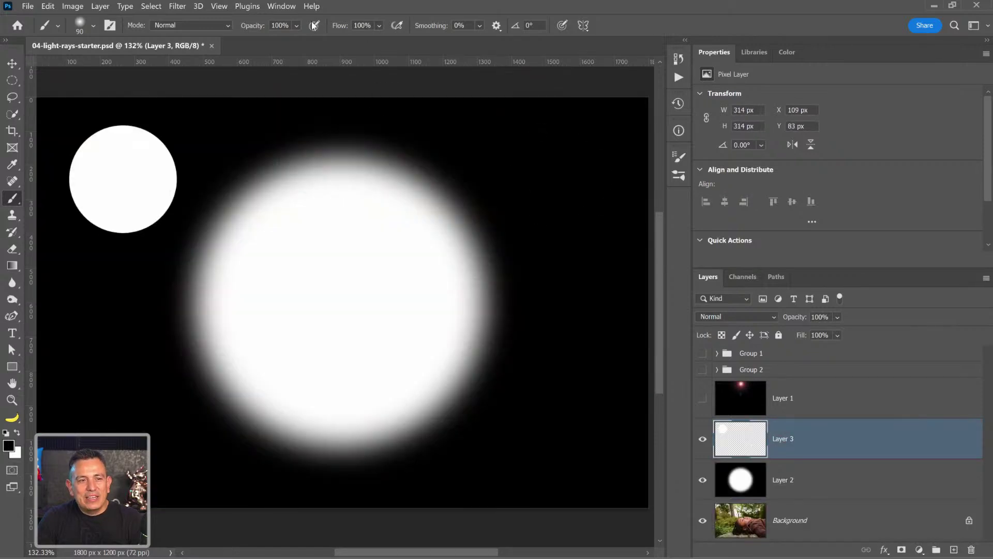
{"action": "left_click", "coordinate": [281, 6]}
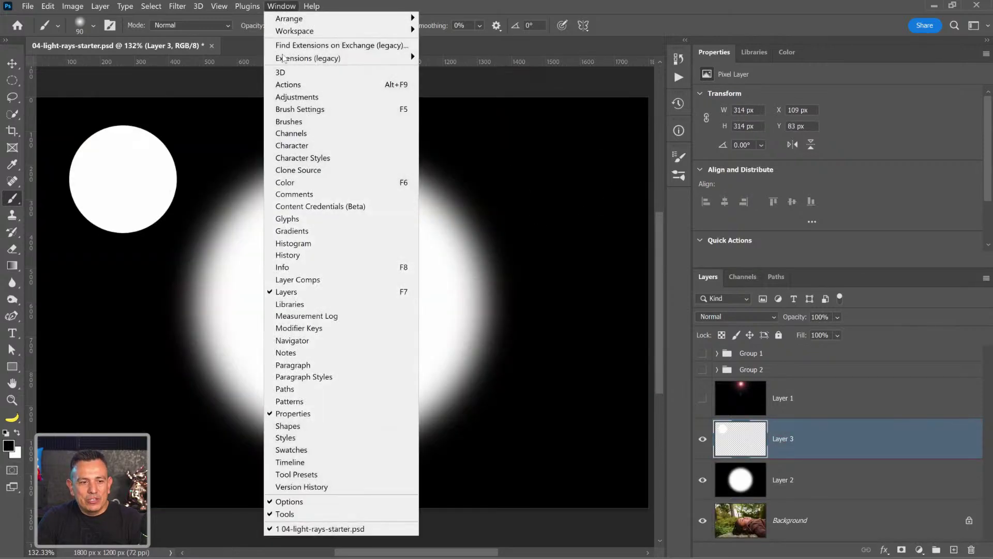
{"action": "left_click", "coordinate": [307, 256]}
{"action": "left_click_drag", "start_coordinate": [597, 138], "coordinate": [598, 290]}
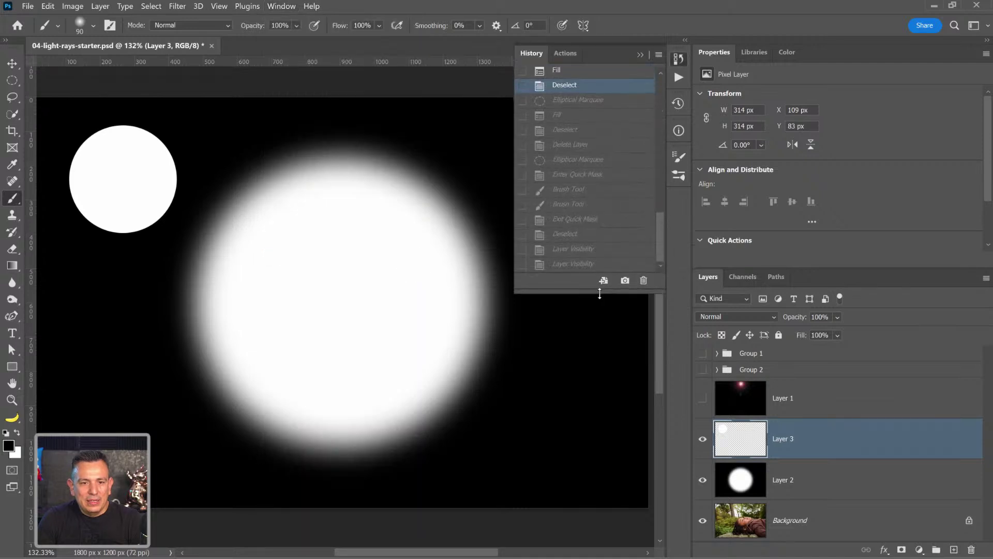
Step through the recorded history states of the small circles, the layer deletion and the Quick Mask painting
{"action": "left_click", "coordinate": [560, 102]}
{"action": "left_click", "coordinate": [557, 88]}
{"action": "left_click", "coordinate": [562, 104]}
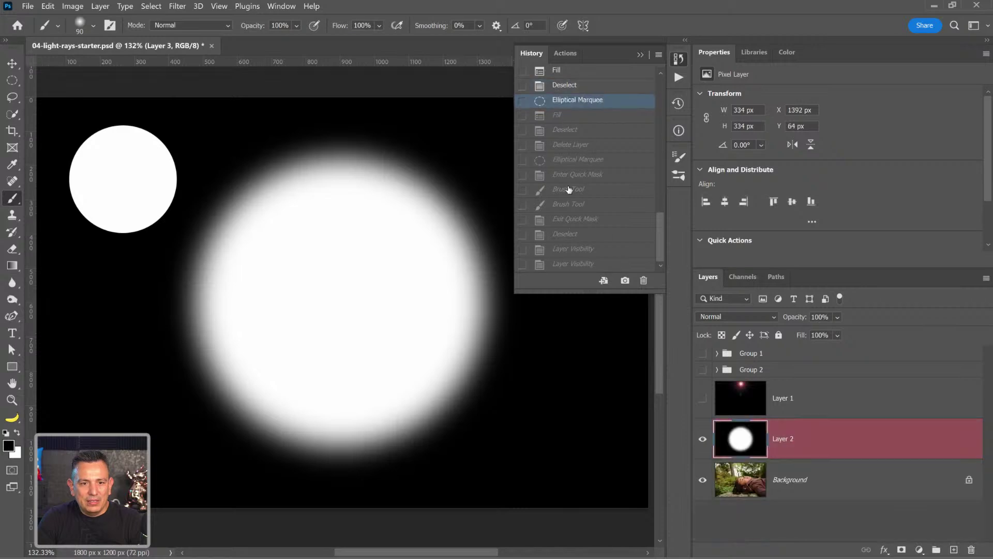
{"action": "left_click", "coordinate": [569, 190]}
{"action": "left_click", "coordinate": [566, 160]}
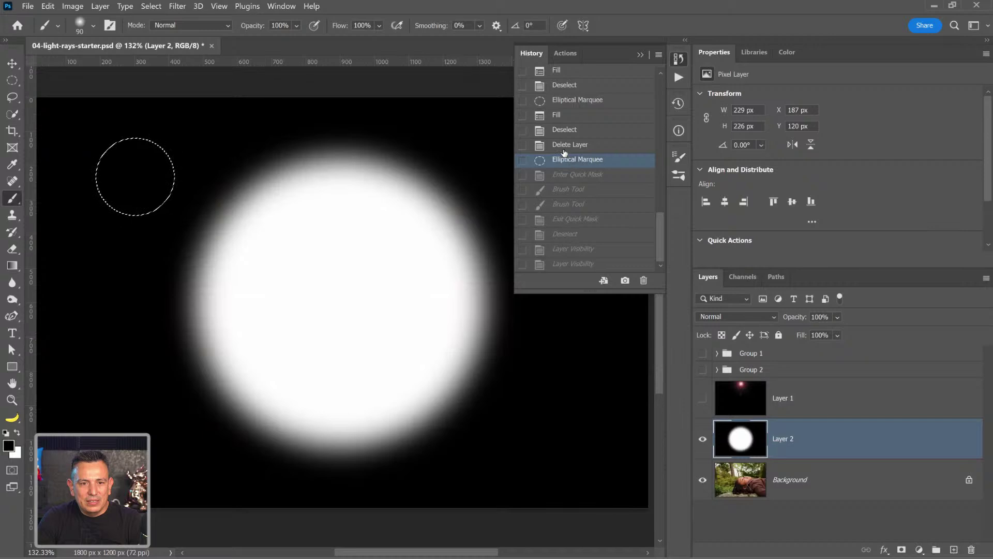
{"action": "left_click", "coordinate": [564, 146]}
{"action": "left_click", "coordinate": [561, 114]}
{"action": "scroll", "coordinate": [562, 130], "scroll_direction": "up", "scroll_amount": 5}
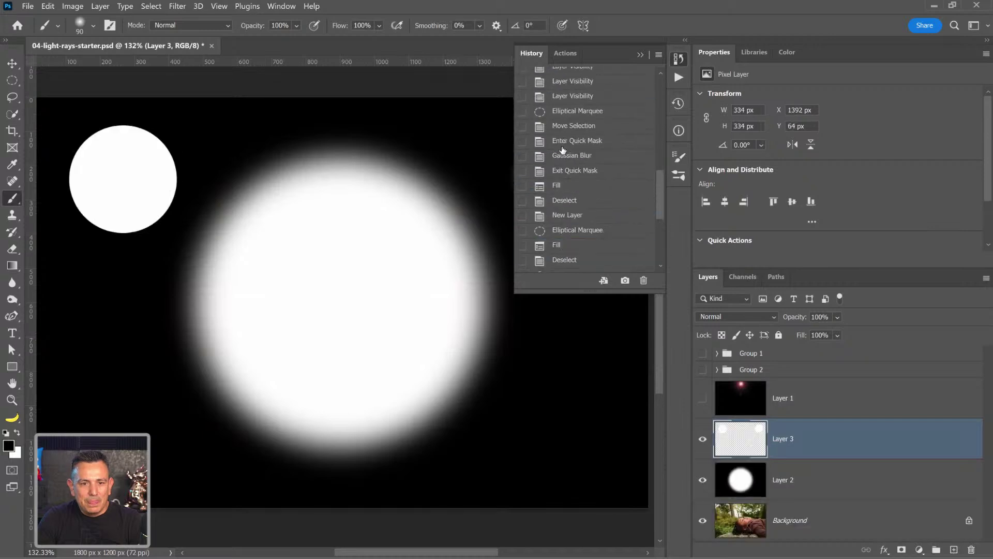
Revert to the history state just after leaving Quick Mask with the blurred circular selection, and close the History panel
{"action": "left_click", "coordinate": [564, 129]}
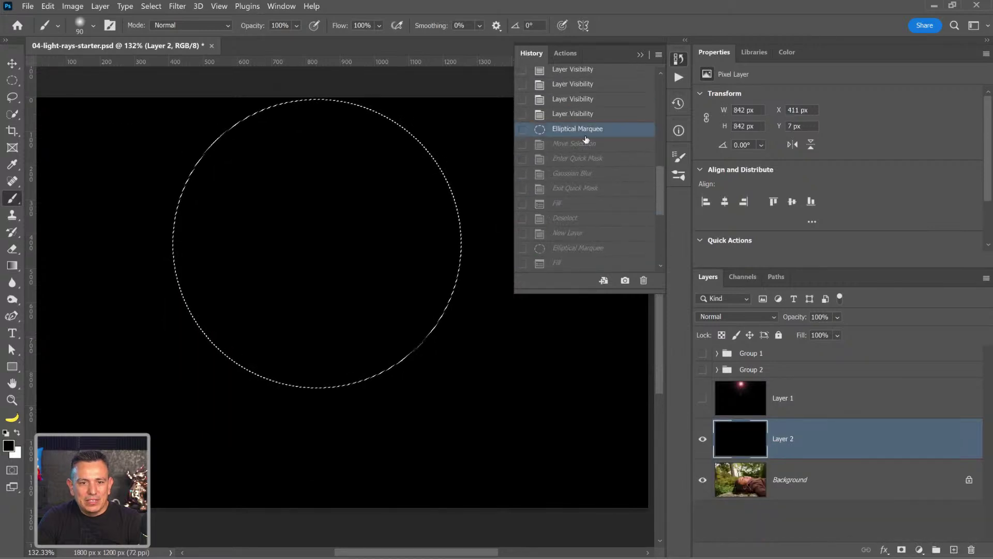
{"action": "left_click", "coordinate": [582, 189]}
{"action": "left_click", "coordinate": [640, 54]}
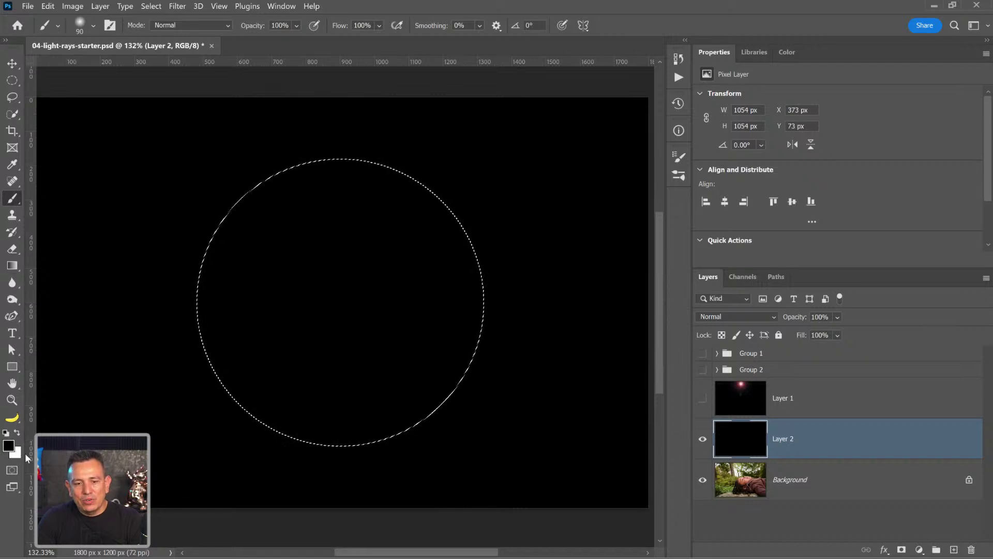
Render Clouds inside the soft circular selection on Layer 2, using the black and white foreground and background colors
{"action": "left_click", "coordinate": [172, 6]}
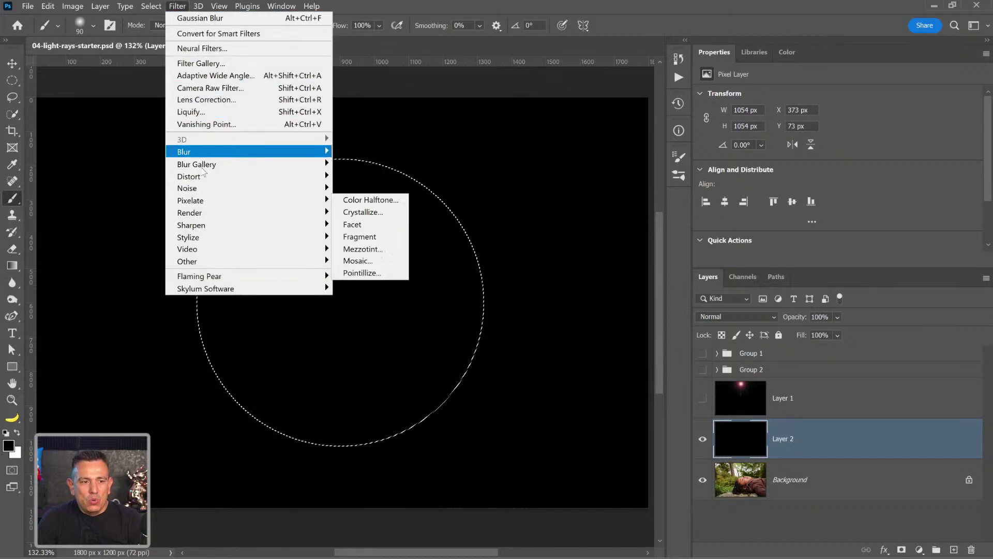
{"action": "mouse_move", "coordinate": [208, 218]}
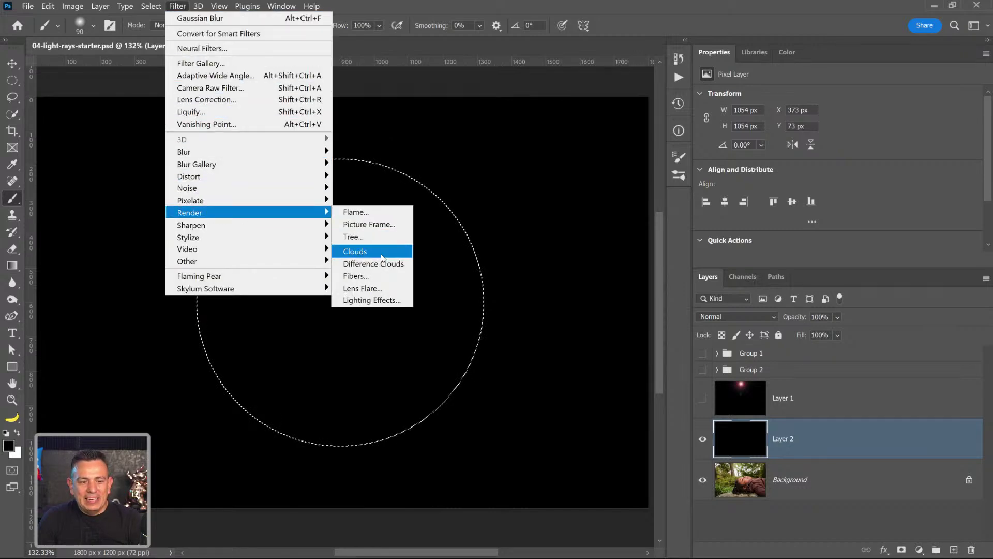
{"action": "left_click", "coordinate": [357, 250]}
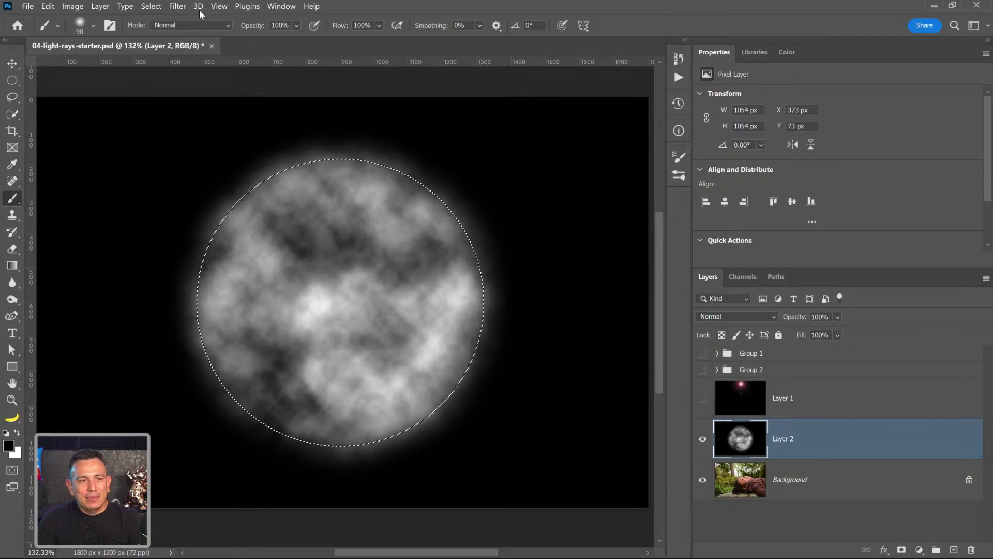
Render Clouds three more times in the circular selection on Layer 2 to vary the pattern and contrast, and deselect
{"action": "left_click", "coordinate": [176, 7]}
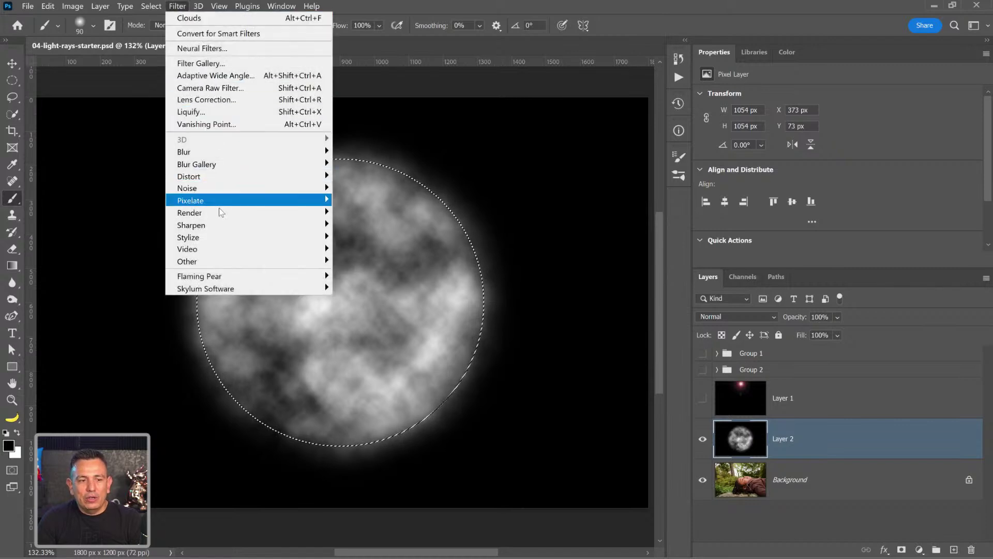
{"action": "mouse_move", "coordinate": [222, 214]}
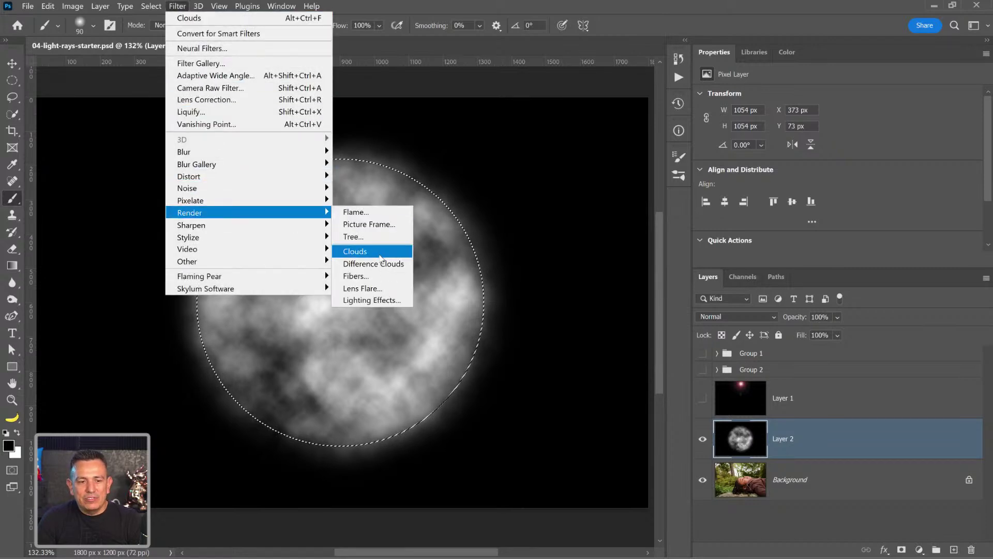
{"action": "left_click", "coordinate": [381, 252]}
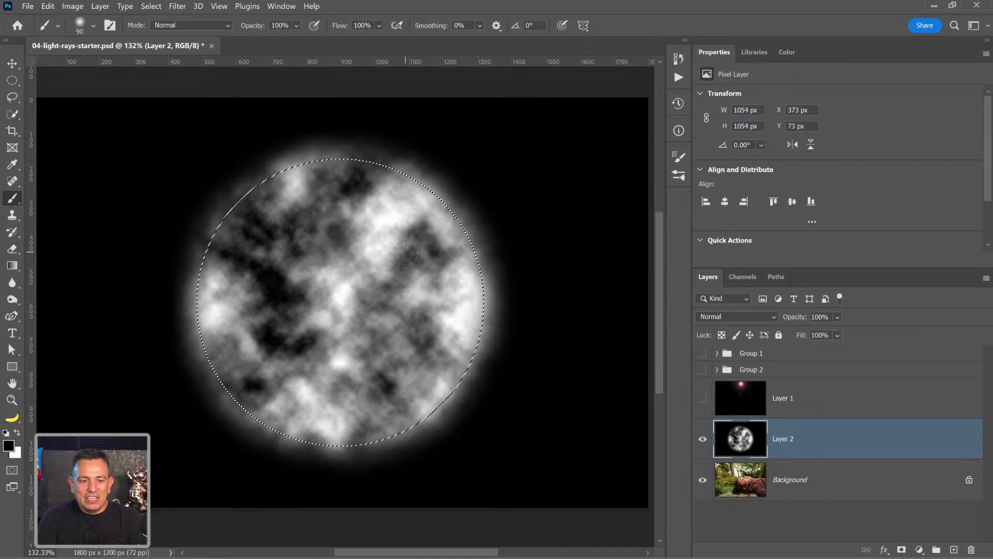
{"action": "left_click", "coordinate": [175, 6]}
{"action": "mouse_move", "coordinate": [210, 214]}
{"action": "left_click", "coordinate": [387, 252]}
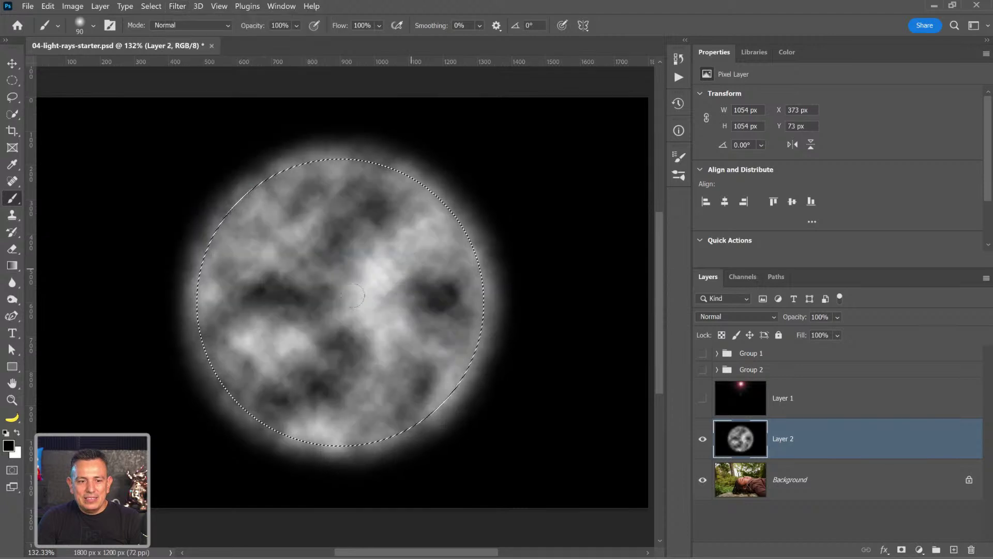
{"action": "left_click", "coordinate": [178, 6]}
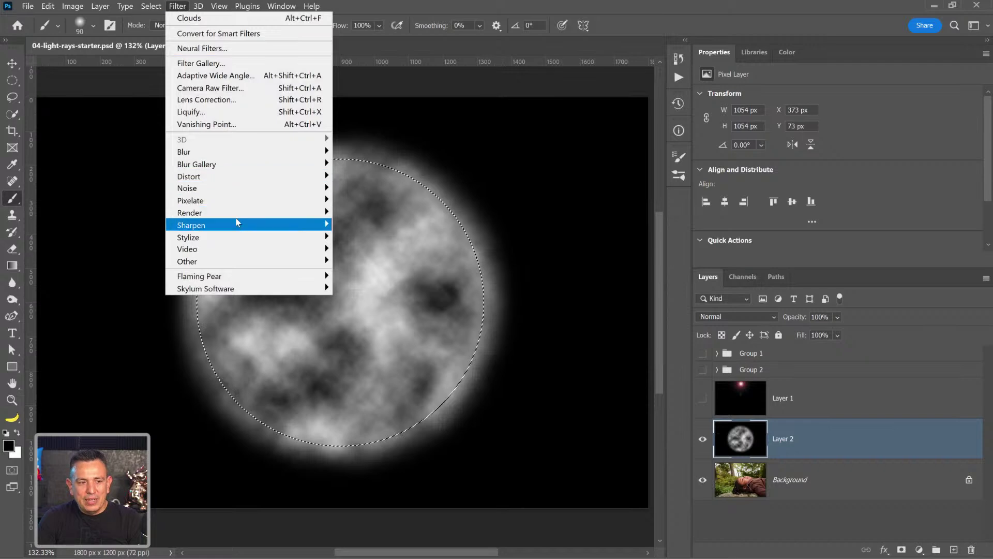
{"action": "mouse_move", "coordinate": [239, 214]}
{"action": "left_click", "coordinate": [382, 252]}
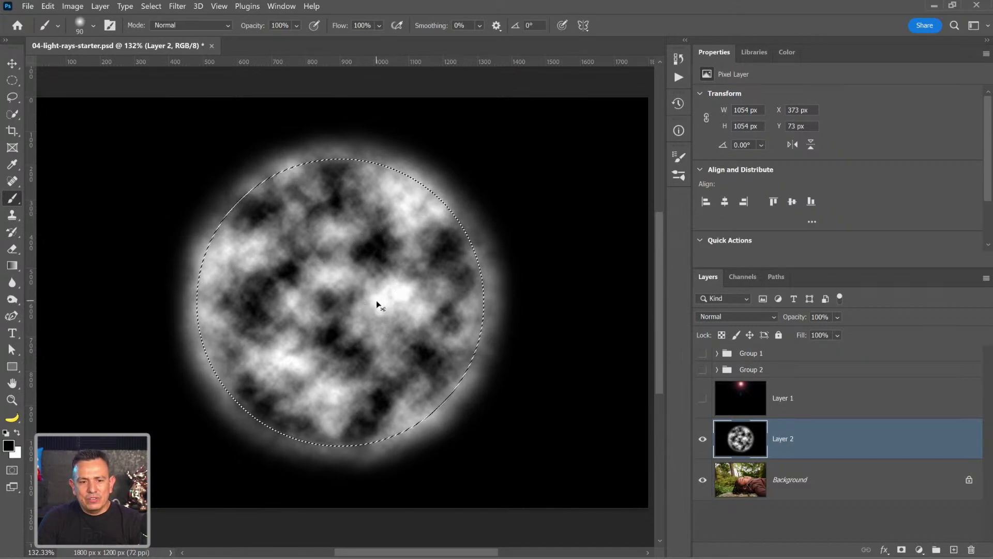
{"action": "key", "text": "ctrl+d"}
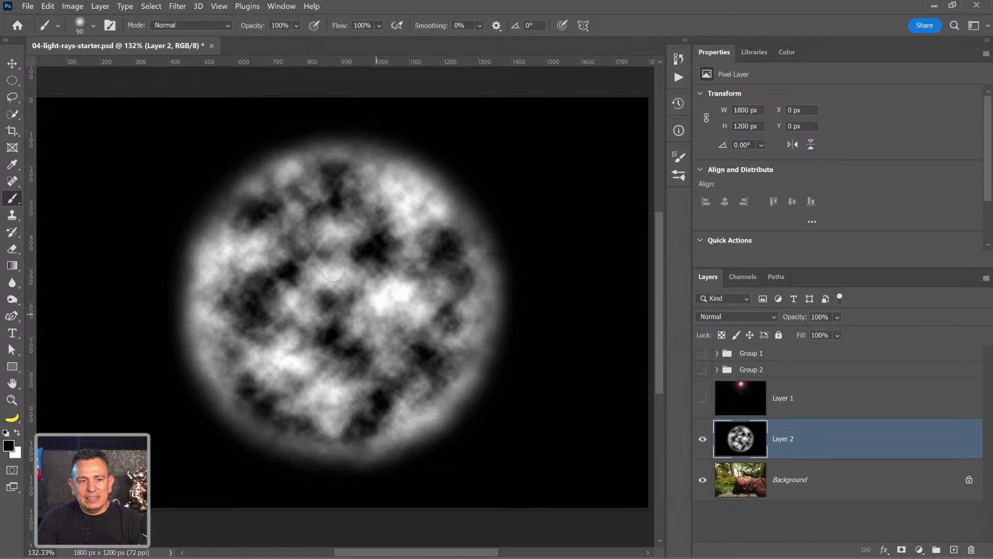
Try a centered Radial Blur on the cloud circle with the Spin method, amount 100 and Good quality, and undo it
{"action": "left_click", "coordinate": [178, 6]}
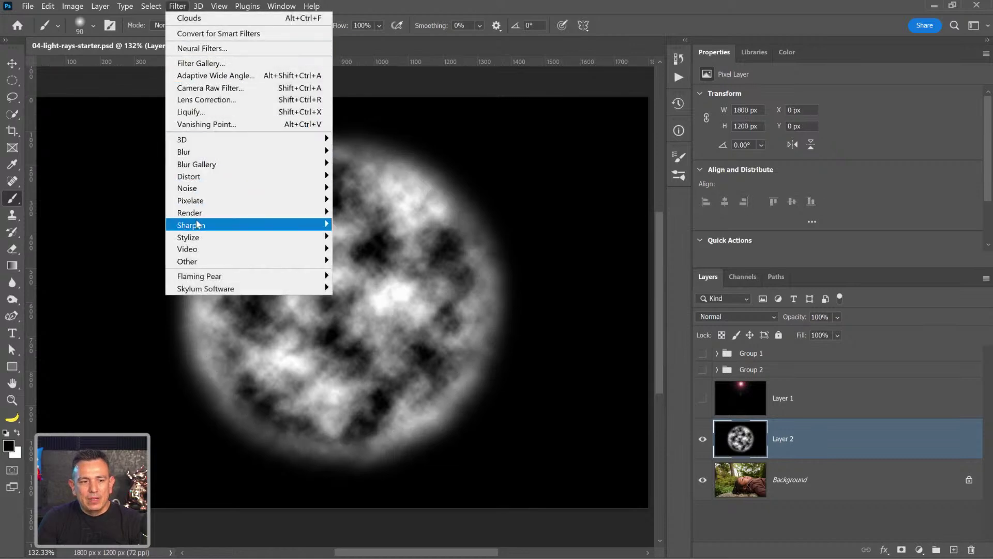
{"action": "mouse_move", "coordinate": [206, 152]}
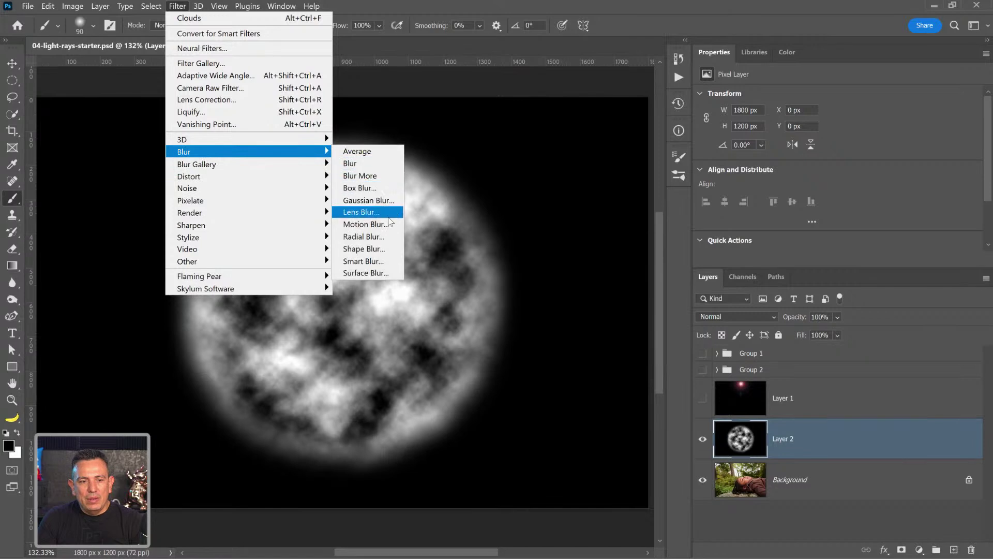
{"action": "left_click", "coordinate": [387, 237]}
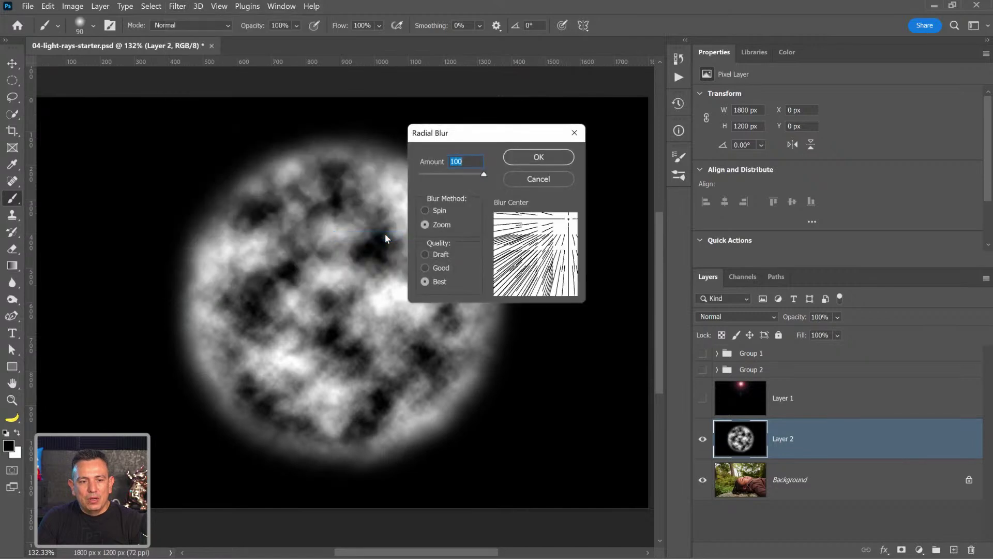
{"action": "left_click", "coordinate": [436, 210]}
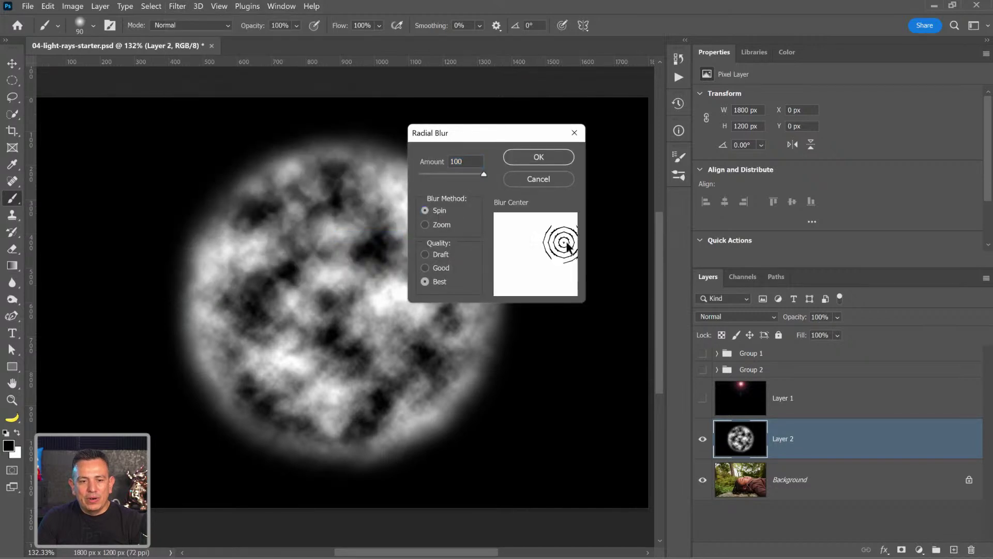
{"action": "left_click_drag", "start_coordinate": [539, 256], "coordinate": [537, 256]}
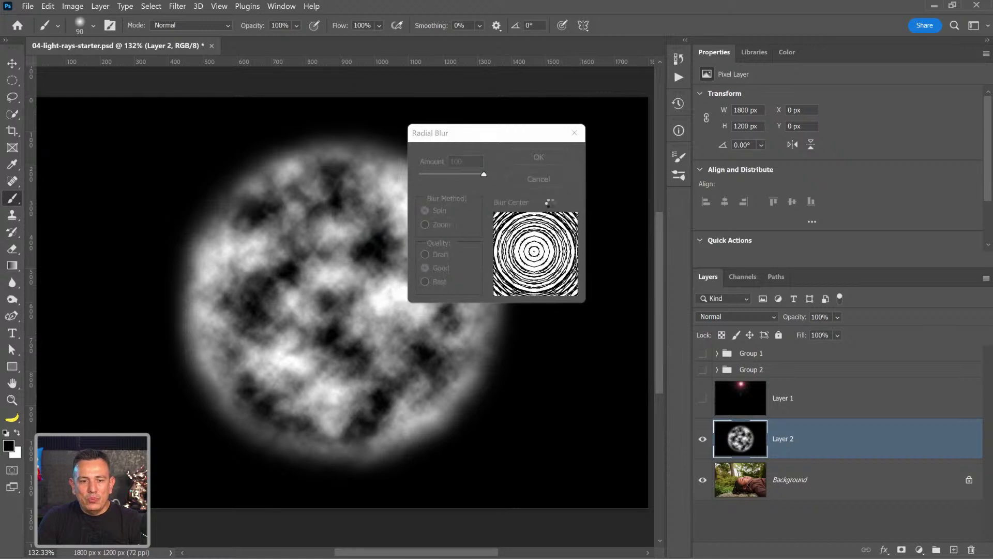
{"action": "left_click", "coordinate": [540, 159]}
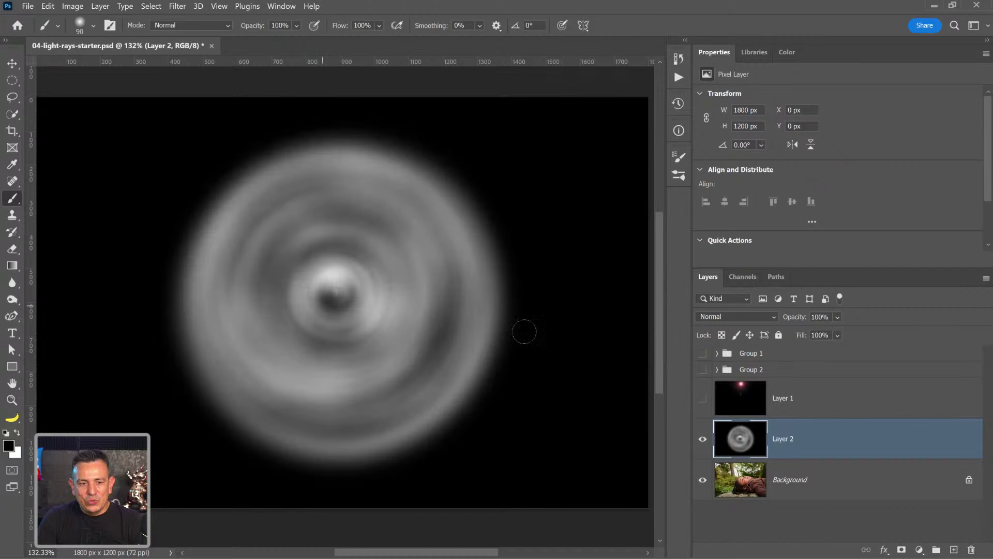
{"action": "key", "text": "ctrl+z"}
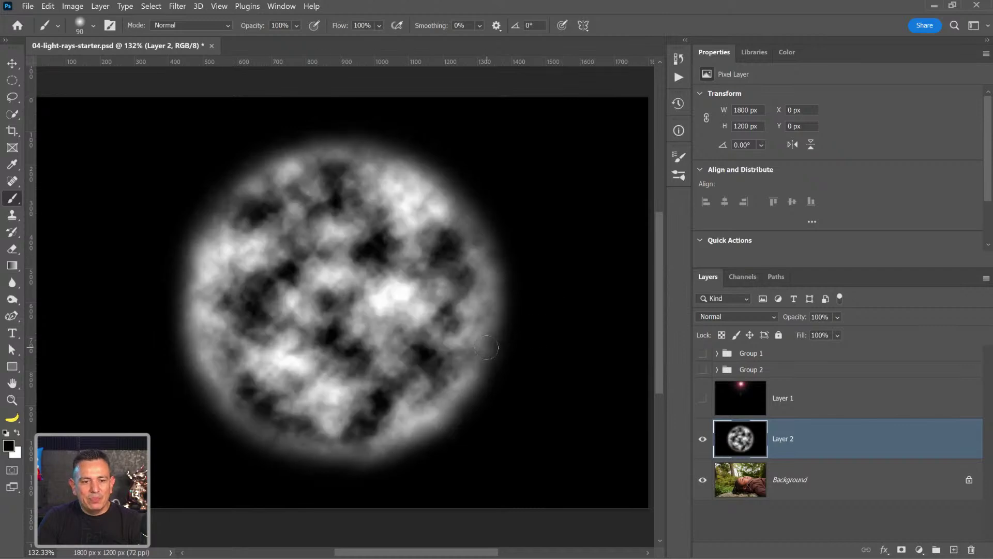
{"action": "left_click", "coordinate": [178, 6]}
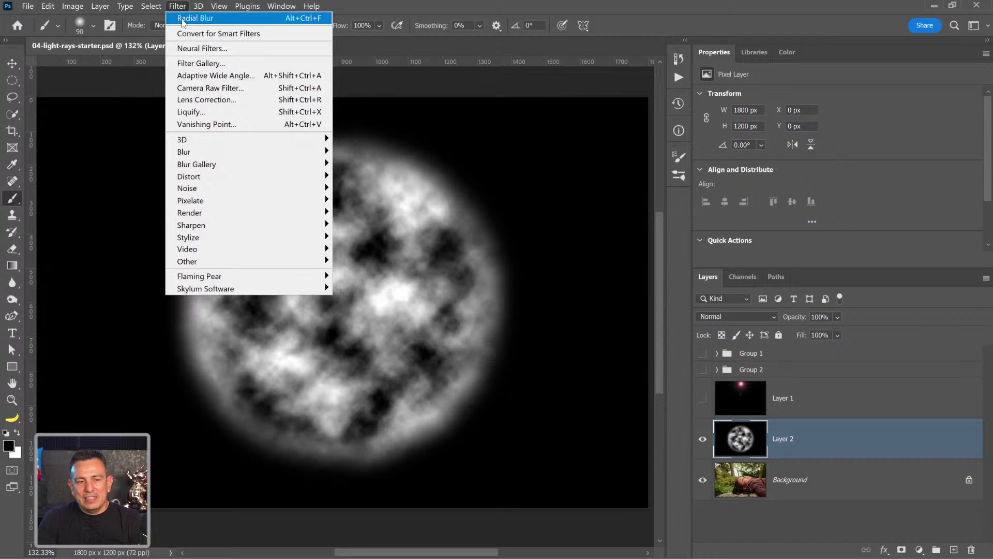
{"action": "left_click", "coordinate": [182, 19]}
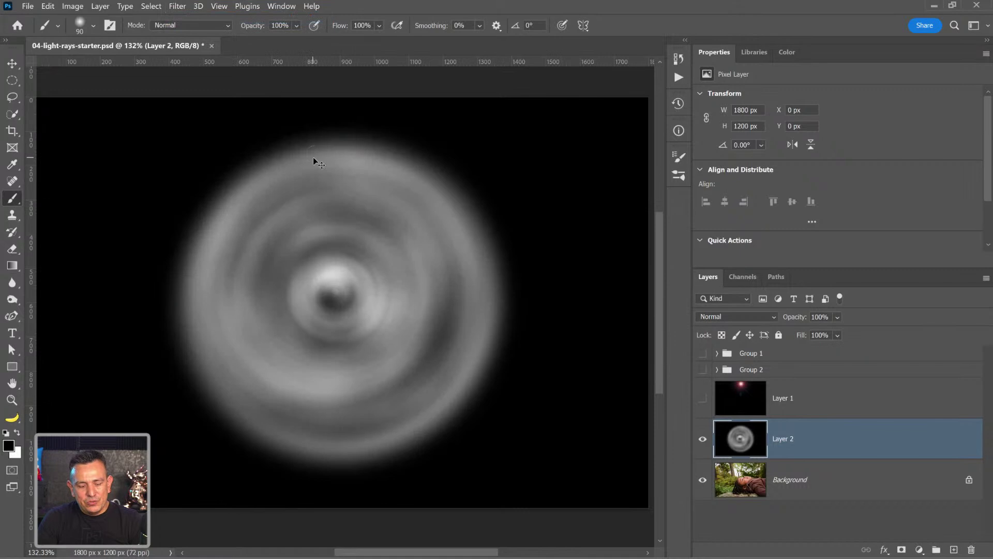
{"action": "key", "text": "ctrl+z"}
Try a centered Radial Blur on the cloud circle with the Zoom method, amount 100 and Good quality, and undo it
{"action": "left_click", "coordinate": [182, 6]}
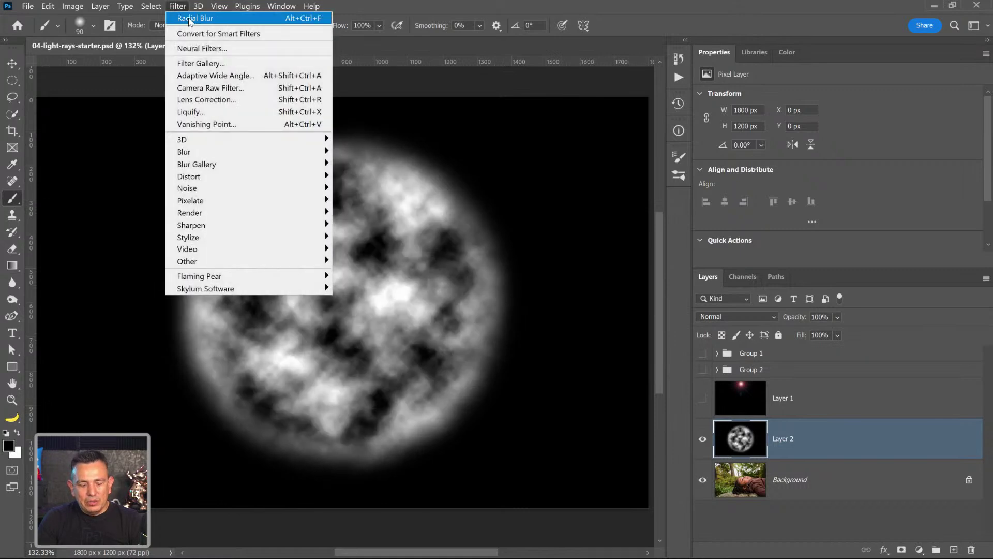
{"action": "left_click", "coordinate": [189, 19]}
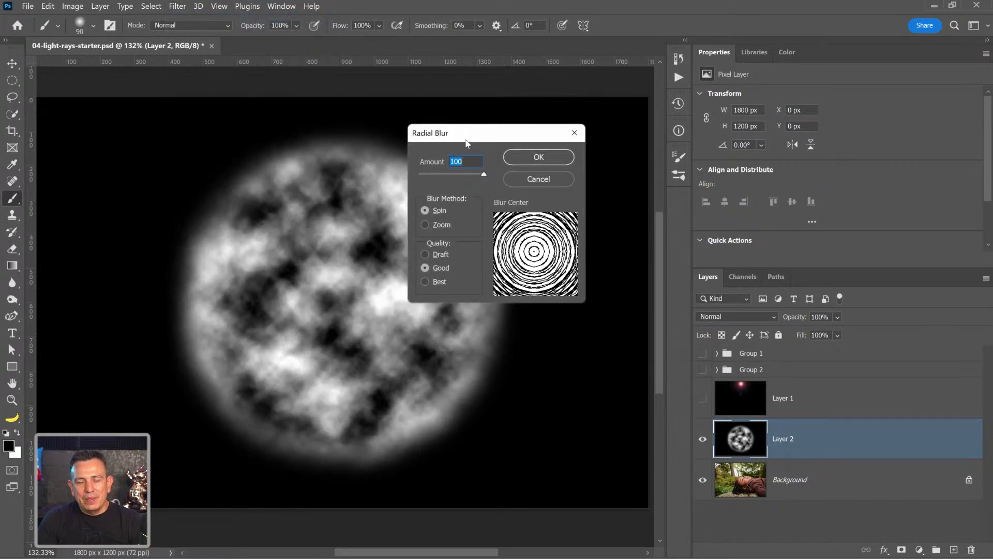
{"action": "left_click_drag", "start_coordinate": [466, 143], "coordinate": [530, 88]}
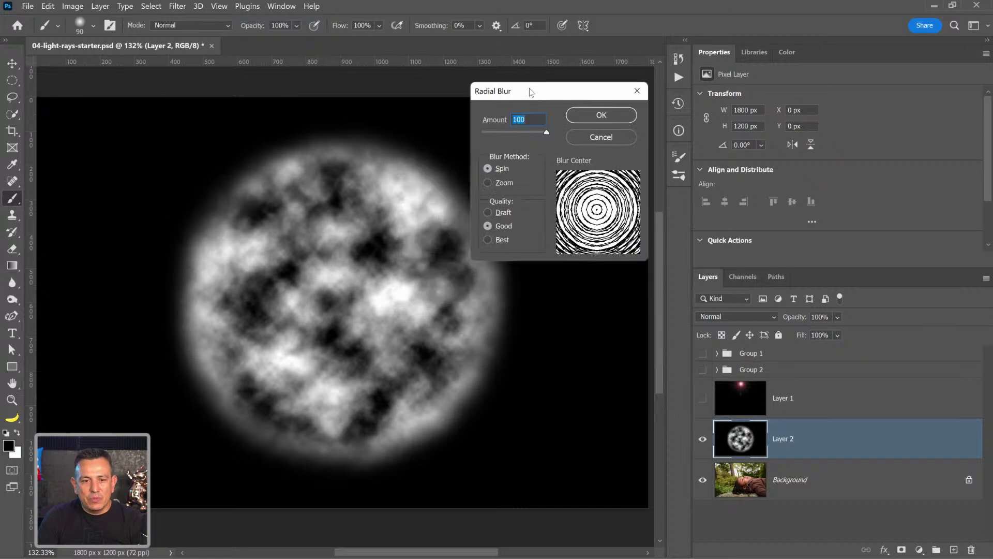
{"action": "left_click", "coordinate": [502, 184]}
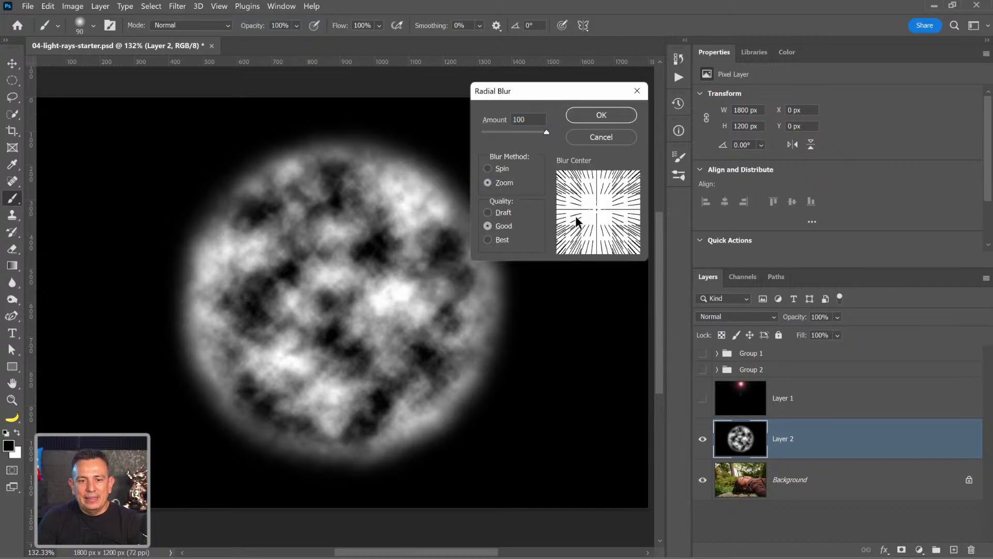
{"action": "double_click", "coordinate": [540, 120]}
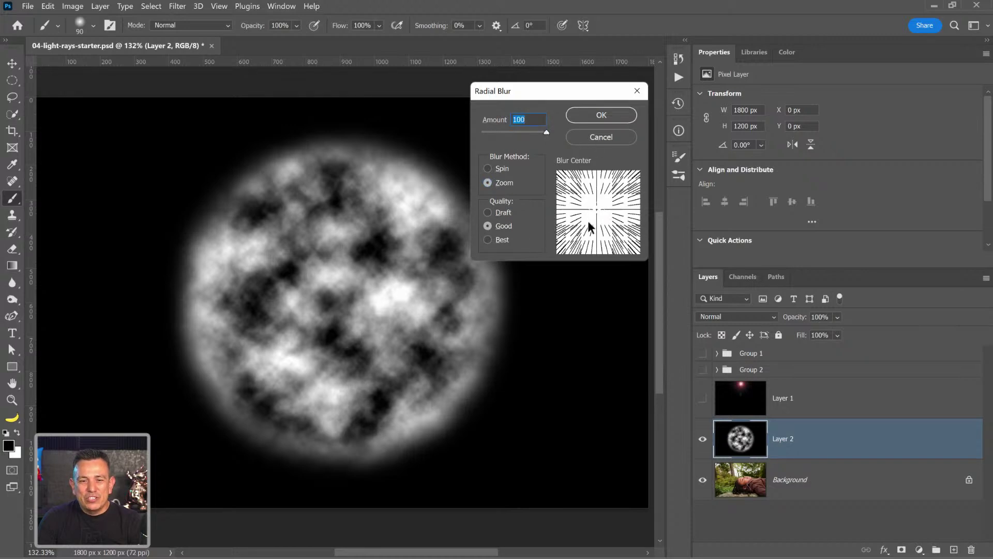
{"action": "left_click", "coordinate": [600, 117]}
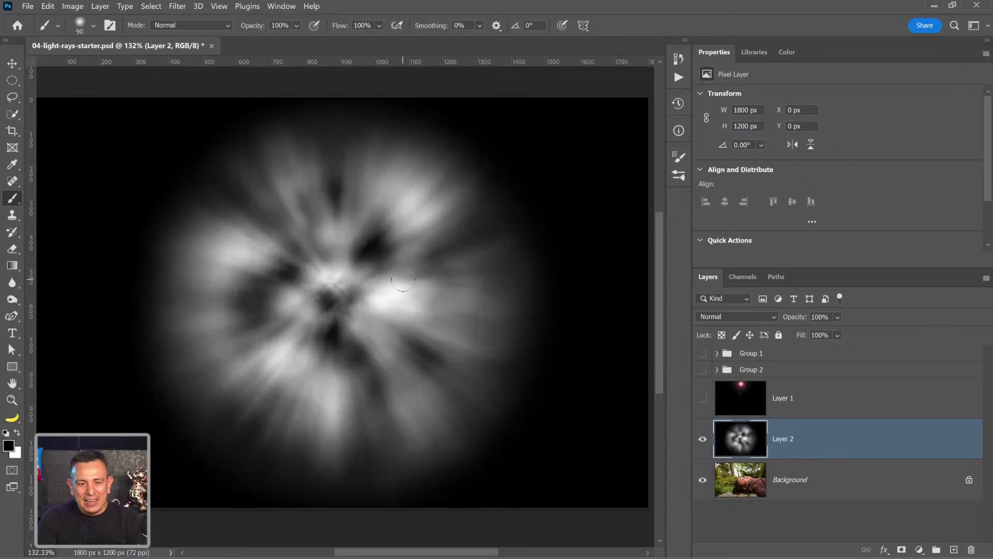
{"action": "key", "text": "ctrl+z"}
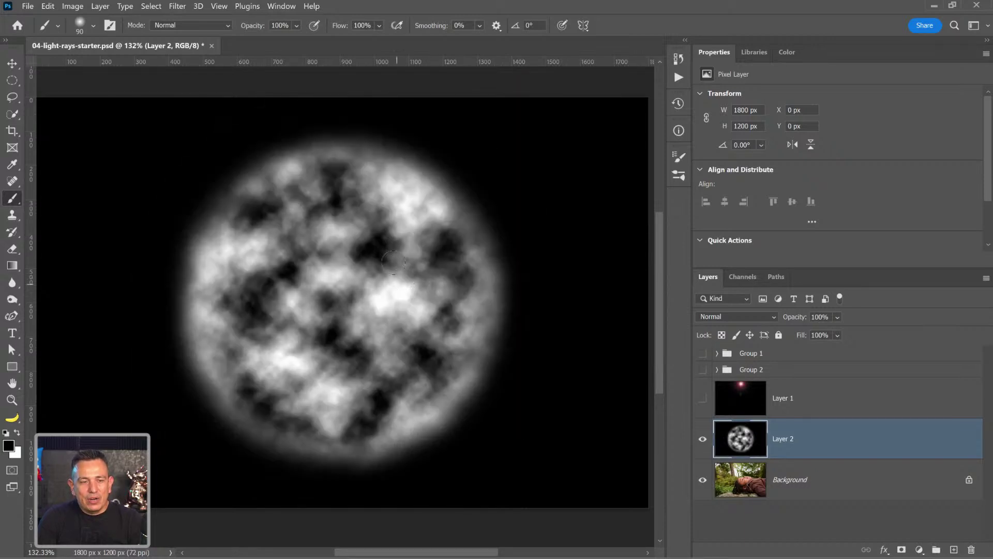
Apply a Zoom Radial Blur of 100 at Good quality to Layer 2, with the blur center moved toward the upper-right corner
{"action": "left_click", "coordinate": [177, 6]}
{"action": "left_click", "coordinate": [190, 21]}
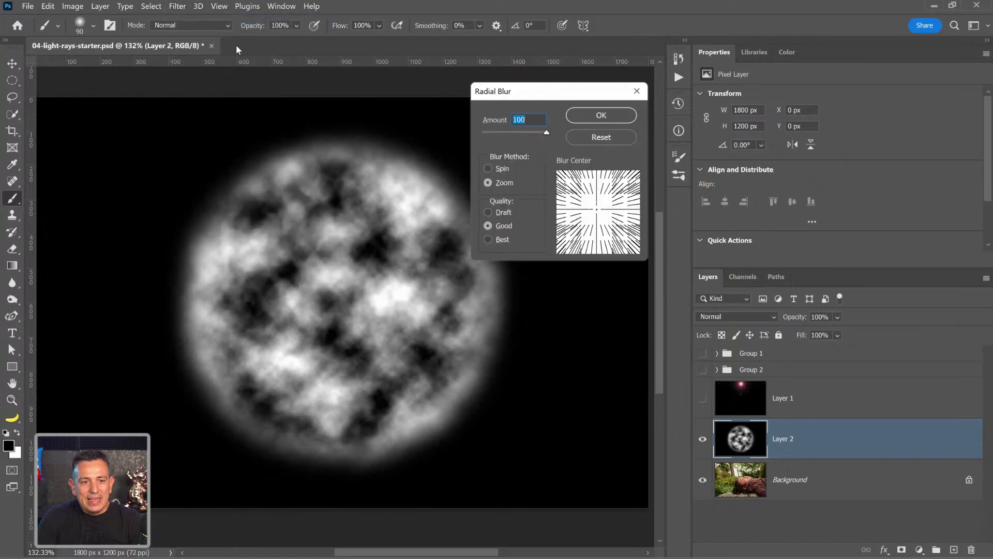
{"action": "left_click_drag", "start_coordinate": [604, 202], "coordinate": [640, 176]}
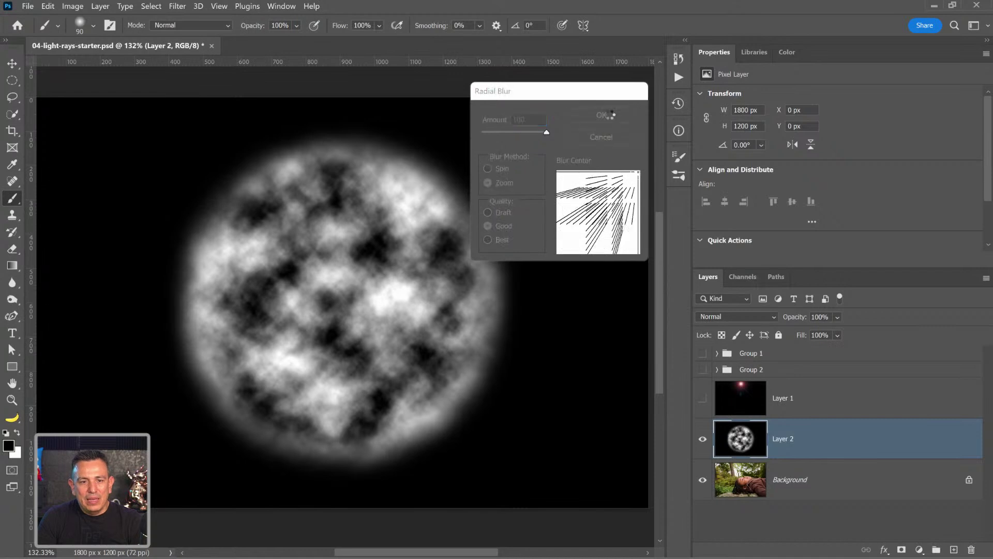
{"action": "left_click", "coordinate": [610, 115]}
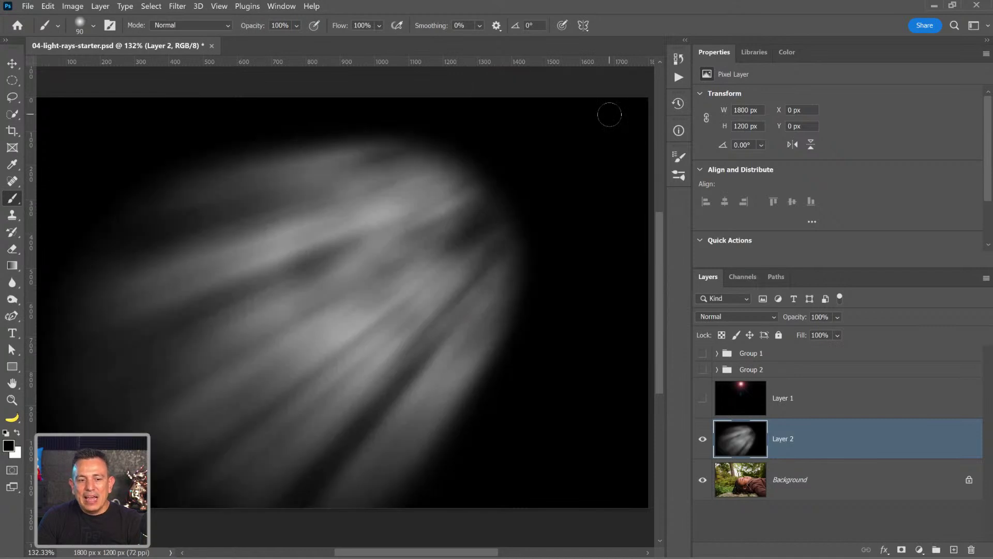
Boost the rays' contrast on Layer 2 with Levels, using input levels of 21, 0.55 and 170
{"action": "left_click", "coordinate": [69, 8]}
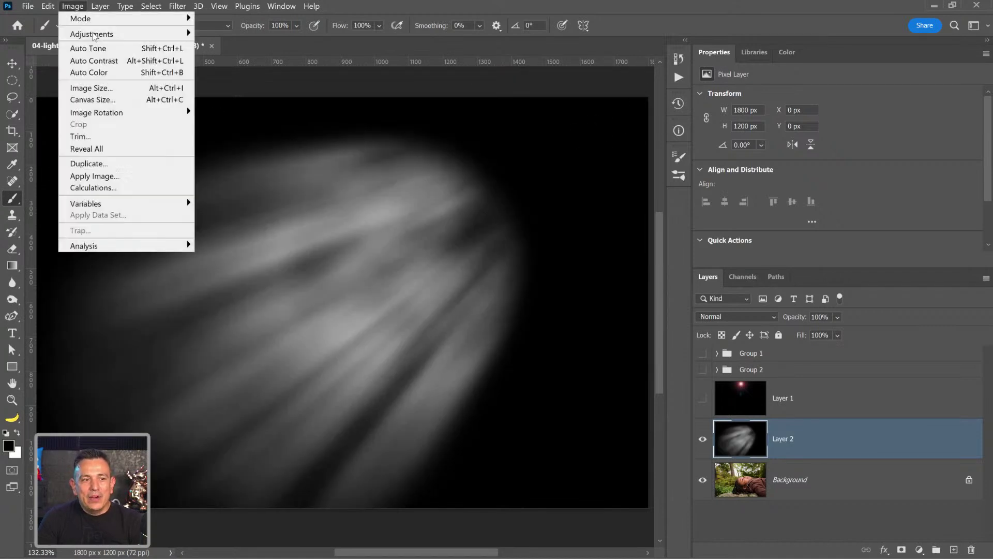
{"action": "mouse_move", "coordinate": [99, 30]}
{"action": "left_click", "coordinate": [222, 45]}
{"action": "left_click_drag", "start_coordinate": [769, 203], "coordinate": [780, 203]}
{"action": "left_click_drag", "start_coordinate": [849, 203], "coordinate": [796, 203]}
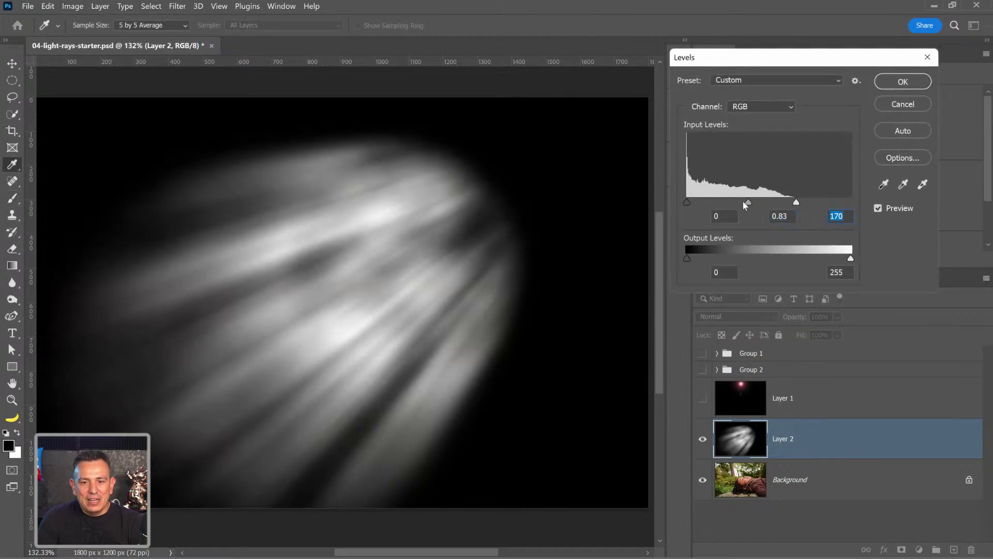
{"action": "left_click_drag", "start_coordinate": [688, 202], "coordinate": [767, 204]}
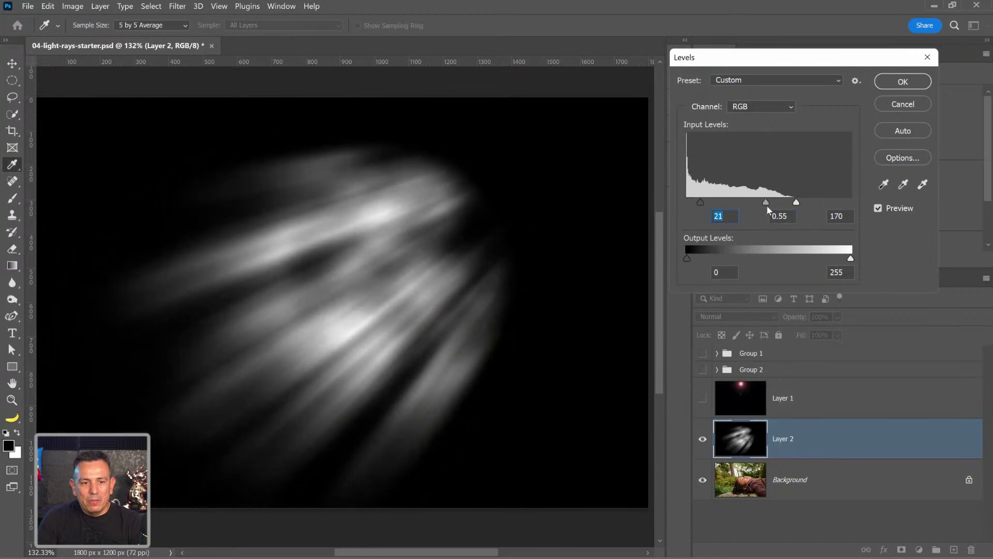
{"action": "left_click", "coordinate": [903, 81]}
{"action": "key", "text": "b"}
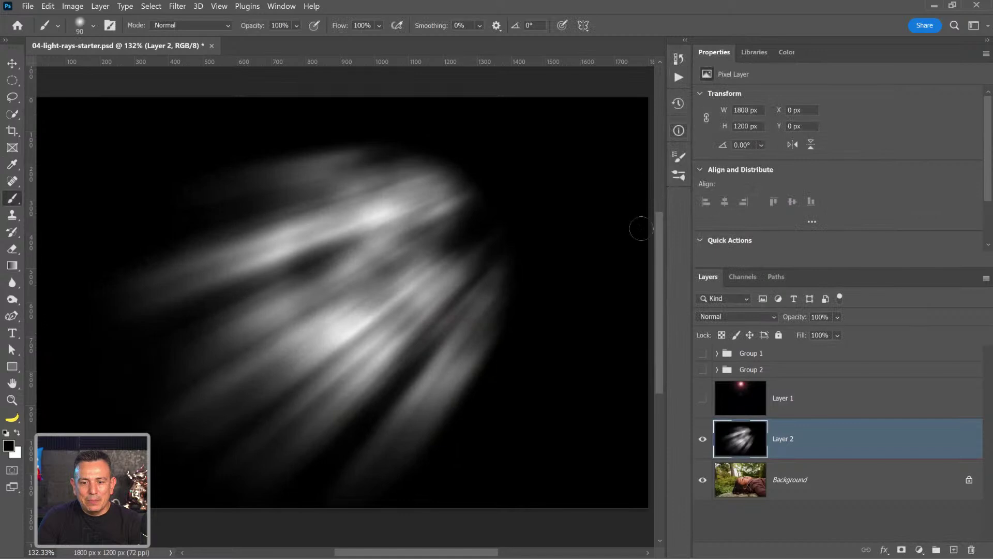
Set Layer 2's blend mode to Screen and move the rays to the photo's upper-right corner, at about X 536 px, Y -343 px
{"action": "left_click", "coordinate": [708, 317]}
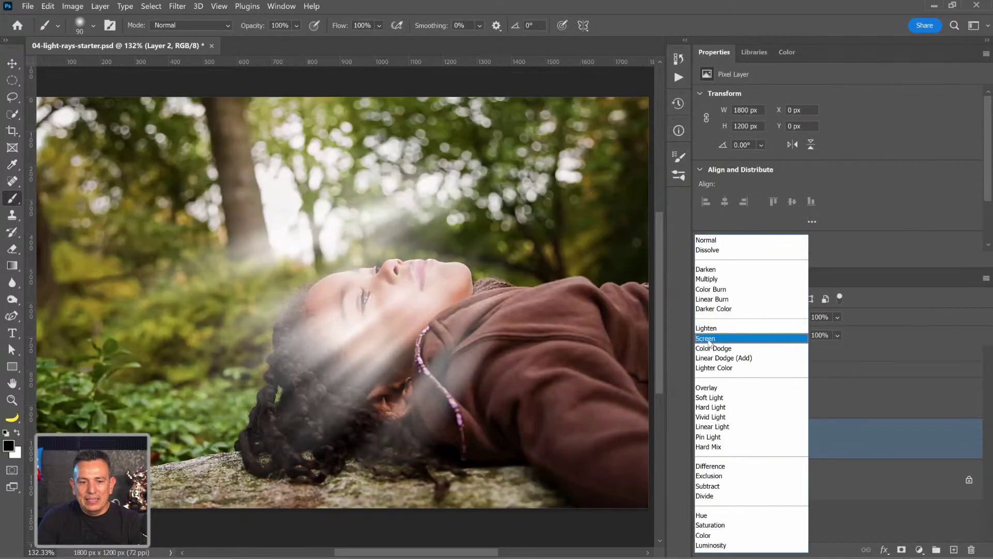
{"action": "left_click", "coordinate": [706, 338]}
{"action": "left_click", "coordinate": [15, 63]}
{"action": "left_click_drag", "start_coordinate": [313, 391], "coordinate": [679, 198]}
{"action": "left_click_drag", "start_coordinate": [545, 240], "coordinate": [546, 200]}
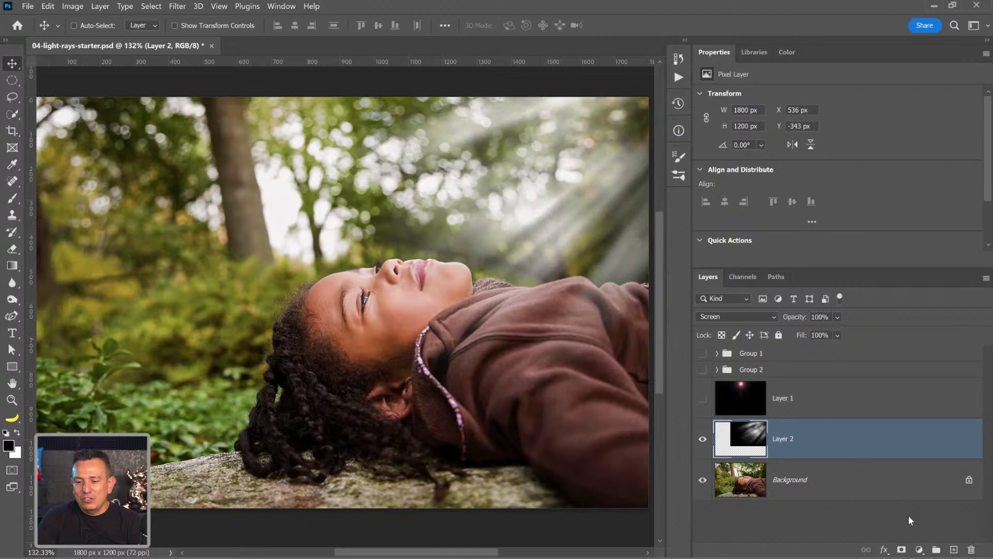
Clip a Hue/Saturation adjustment to Layer 2 and colorize the rays golden with Hue 39 and Saturation 38
{"action": "left_click", "coordinate": [919, 549]}
{"action": "left_click", "coordinate": [903, 421]}
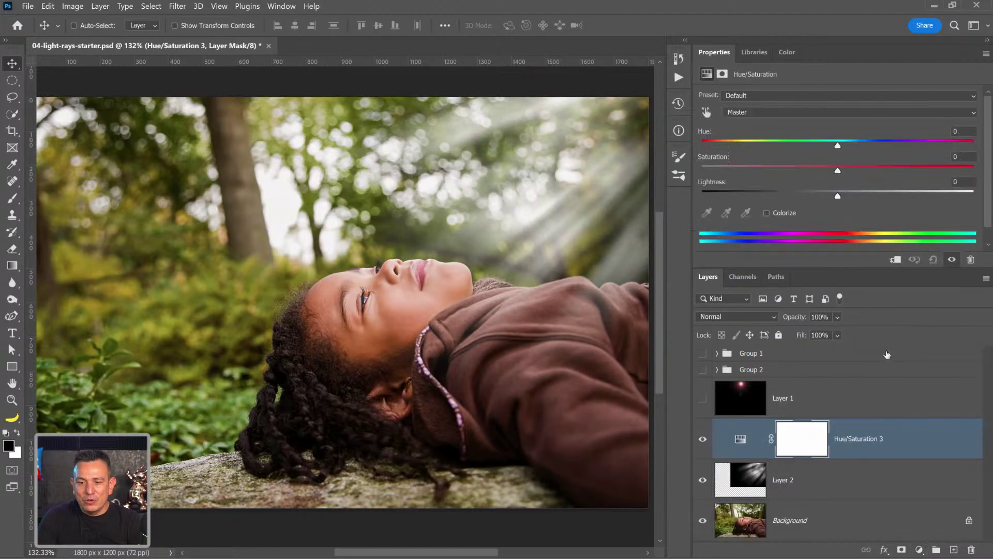
{"action": "left_click", "coordinate": [896, 261]}
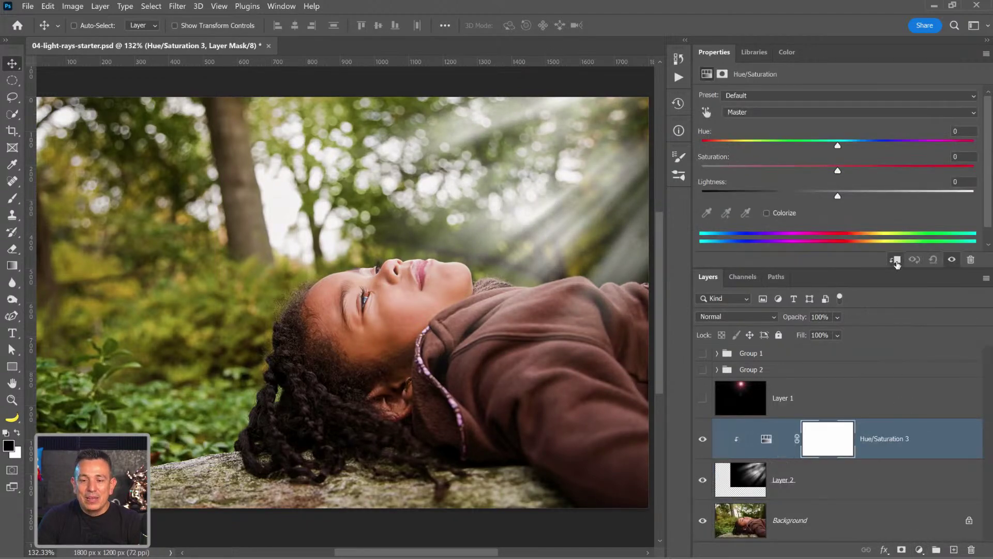
{"action": "left_click", "coordinate": [767, 213]}
{"action": "left_click_drag", "start_coordinate": [703, 145], "coordinate": [807, 177]}
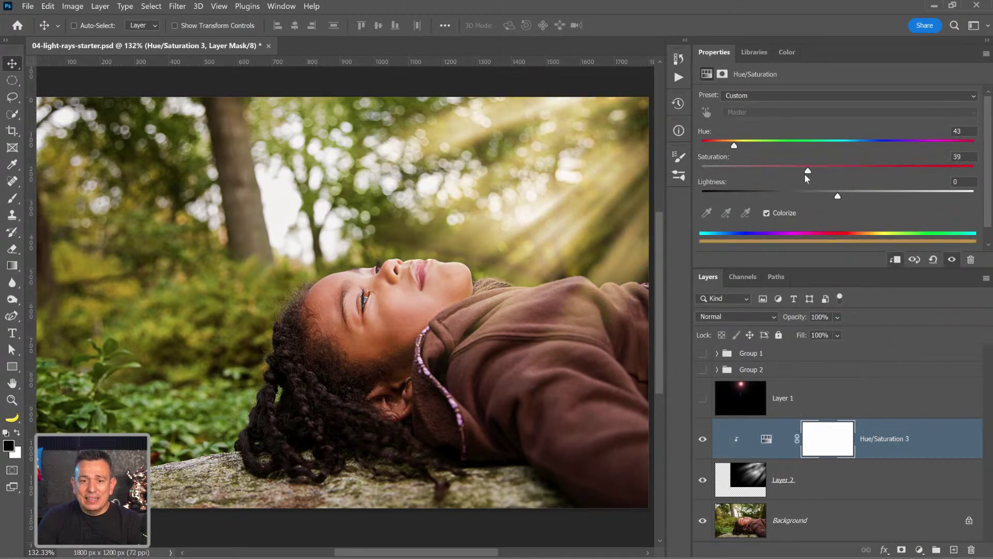
{"action": "mouse_move", "coordinate": [726, 146]}
{"action": "left_mouse_down"}
{"action": "mouse_move", "coordinate": [699, 147]}
{"action": "mouse_move", "coordinate": [723, 147]}
{"action": "left_mouse_up"}
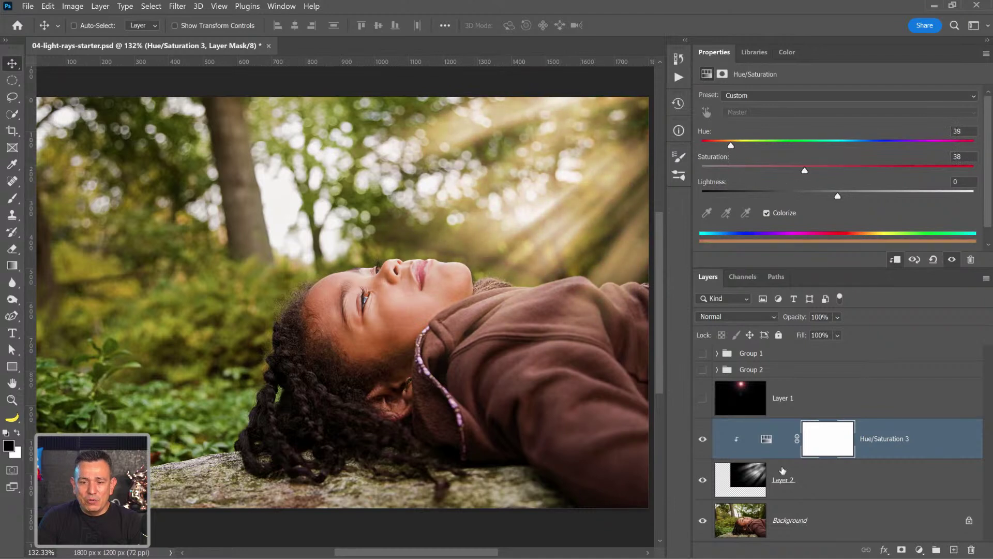
Hide the Hue/Saturation adjustment and the Background, and move Layer 2's rays back onto the canvas at X 0 px, Y 0 px
{"action": "left_click_drag", "start_coordinate": [761, 440], "coordinate": [700, 446]}
{"action": "left_click", "coordinate": [703, 441]}
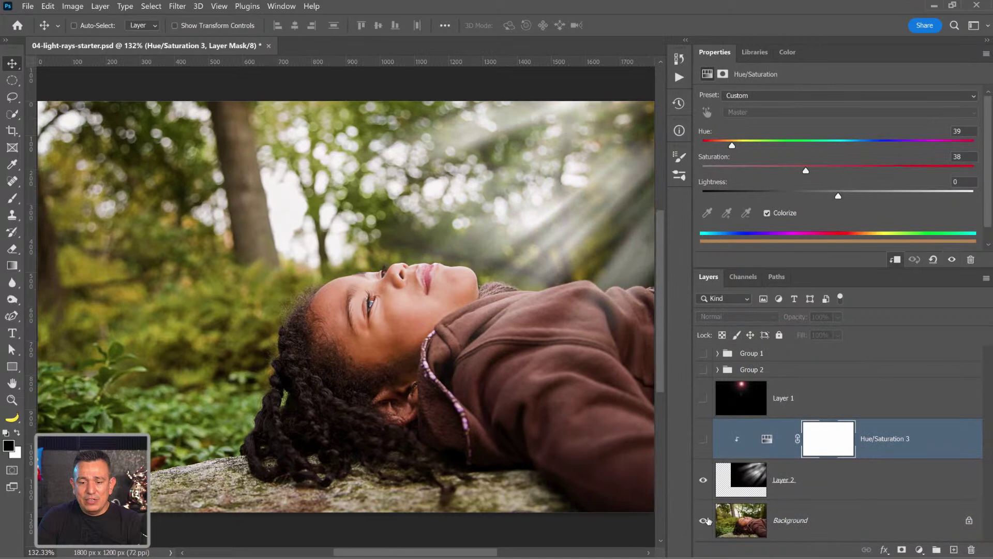
{"action": "left_click", "coordinate": [704, 520]}
{"action": "left_click", "coordinate": [705, 484]}
{"action": "left_click", "coordinate": [704, 484]}
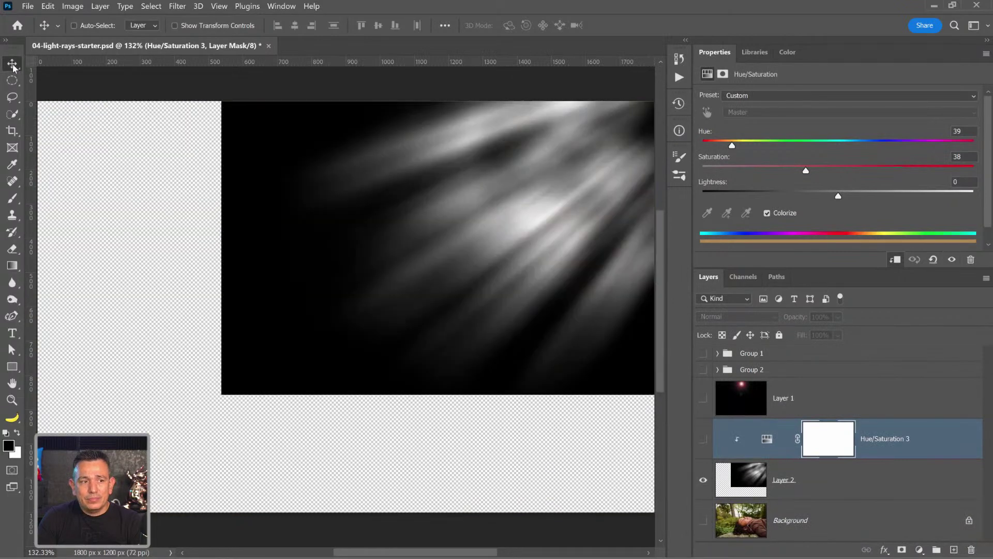
{"action": "left_click", "coordinate": [756, 484]}
{"action": "left_click_drag", "start_coordinate": [495, 203], "coordinate": [307, 322]}
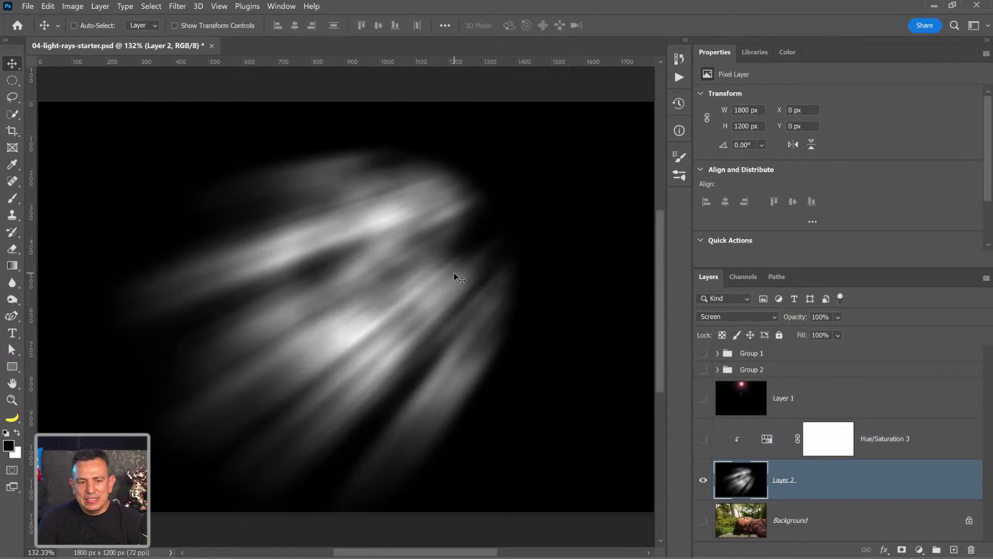
Invert Layer 2 to dark rays on white and define it as a brush preset named "Light Rays"
{"action": "key", "text": "ctrl"}
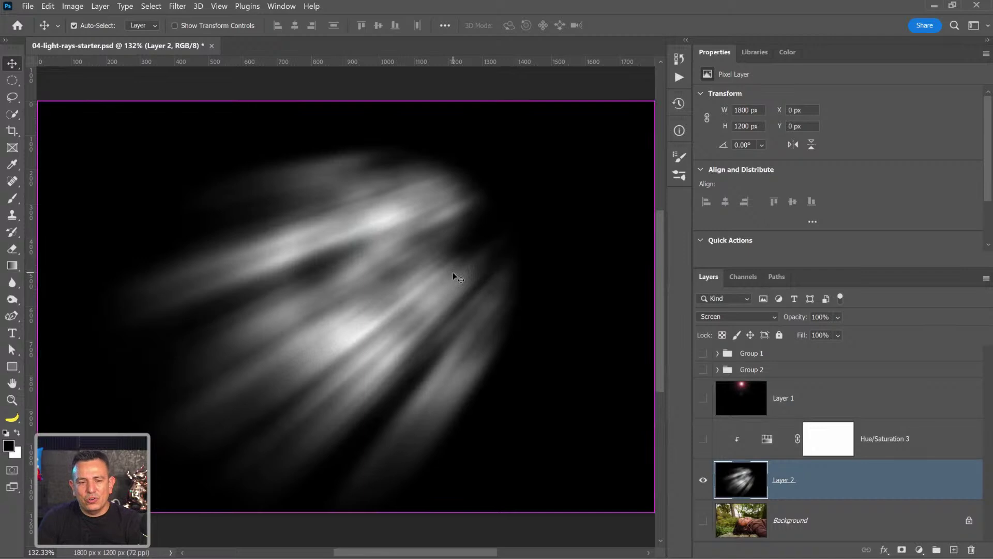
{"action": "key", "text": "ctrl+i"}
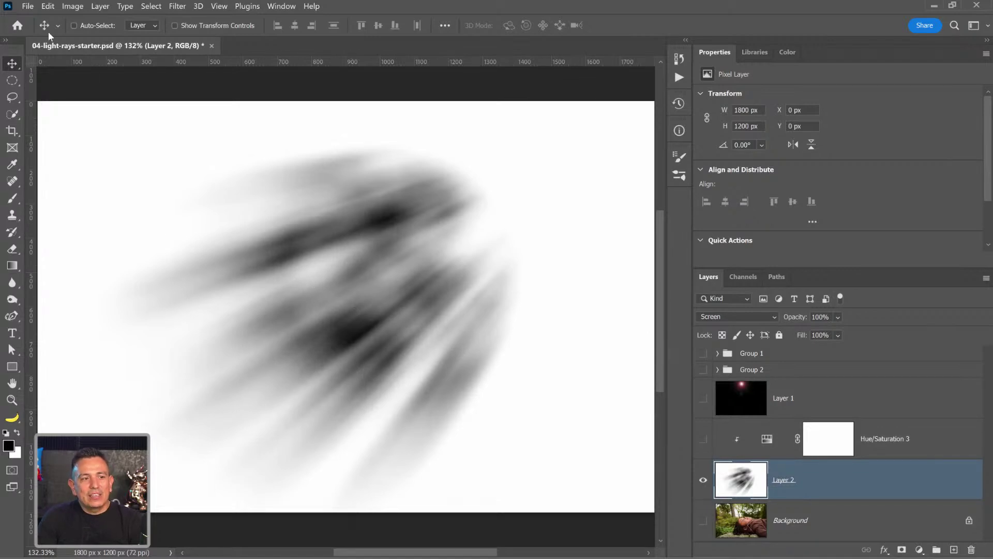
{"action": "left_click", "coordinate": [47, 6]}
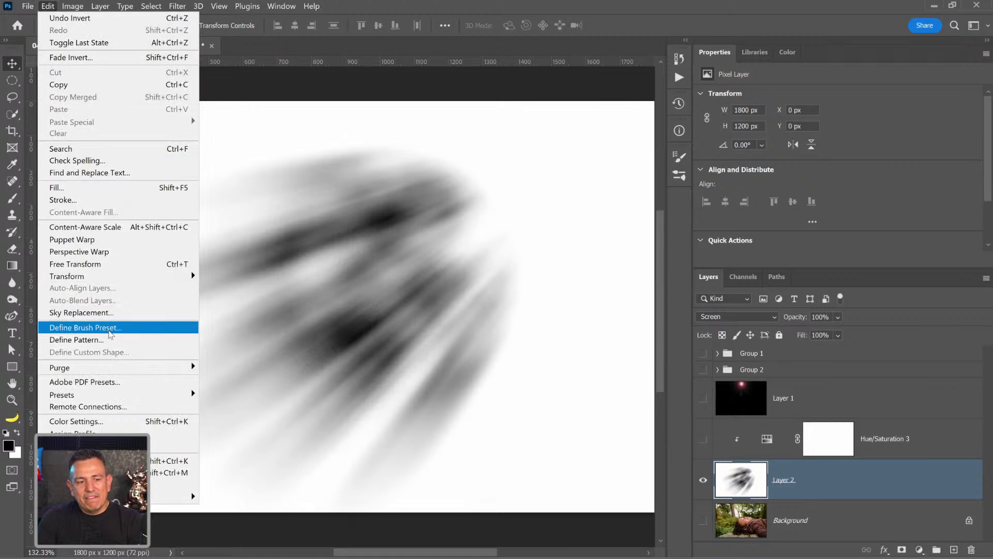
{"action": "left_click", "coordinate": [85, 327]}
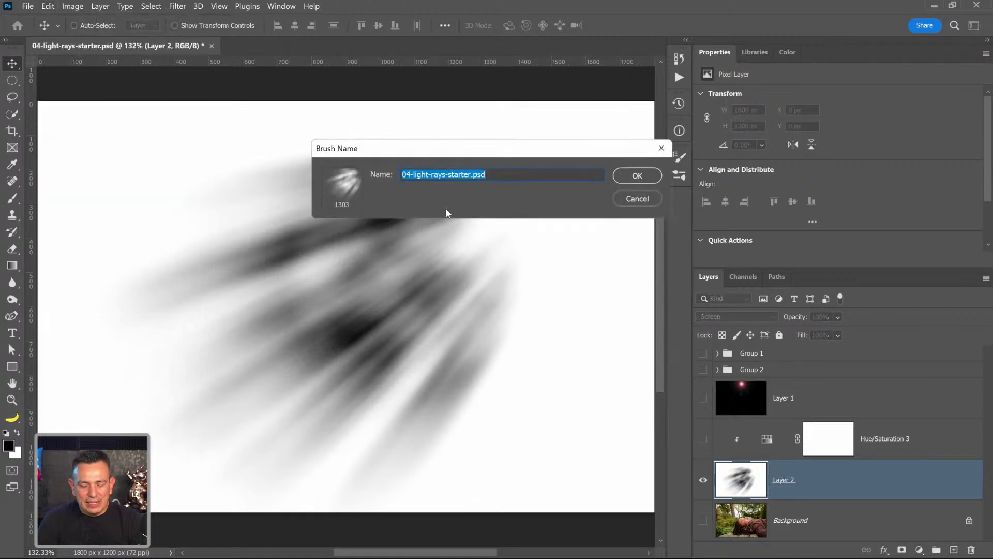
{"action": "type", "text": "L"}
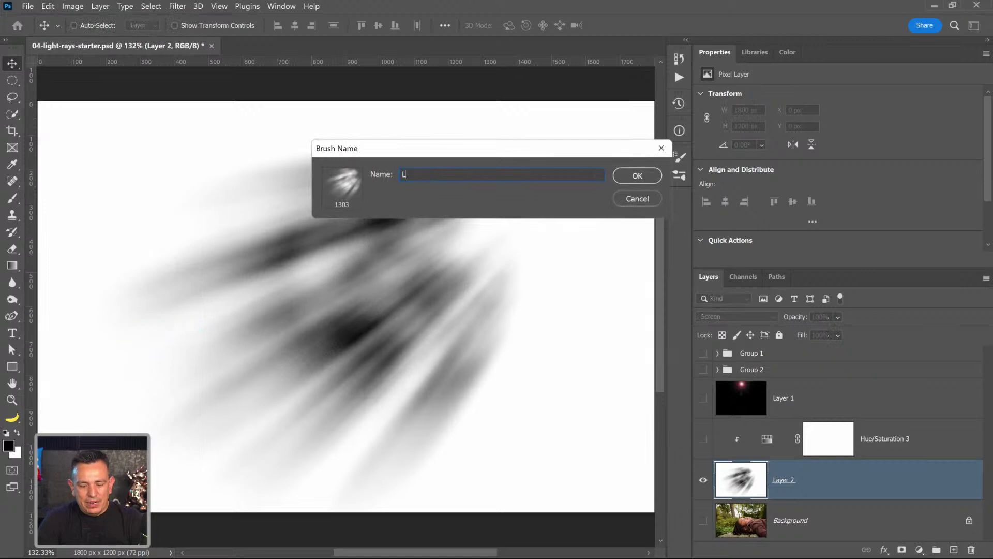
{"action": "type", "text": "ight Ray"}
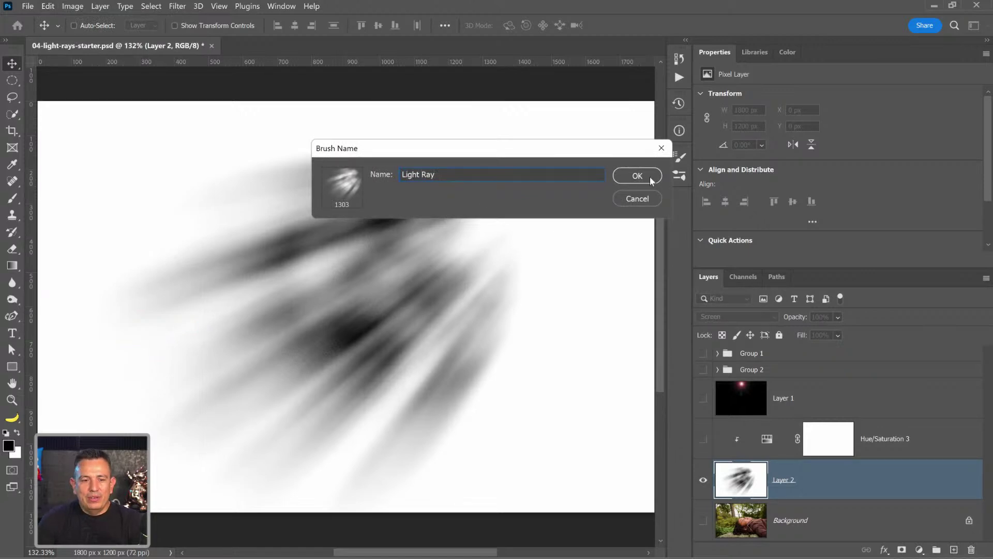
{"action": "type", "text": "ss"}
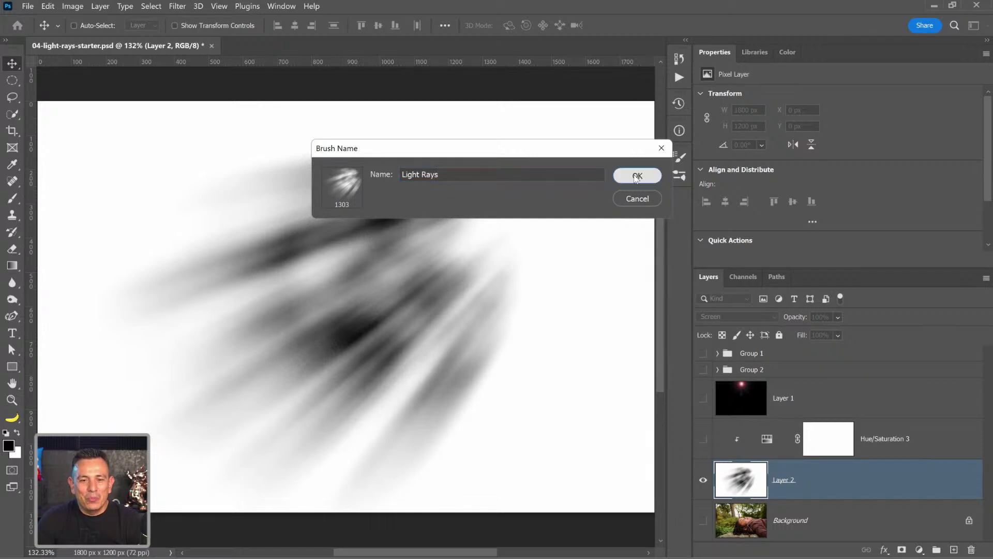
{"action": "left_click", "coordinate": [647, 182]}
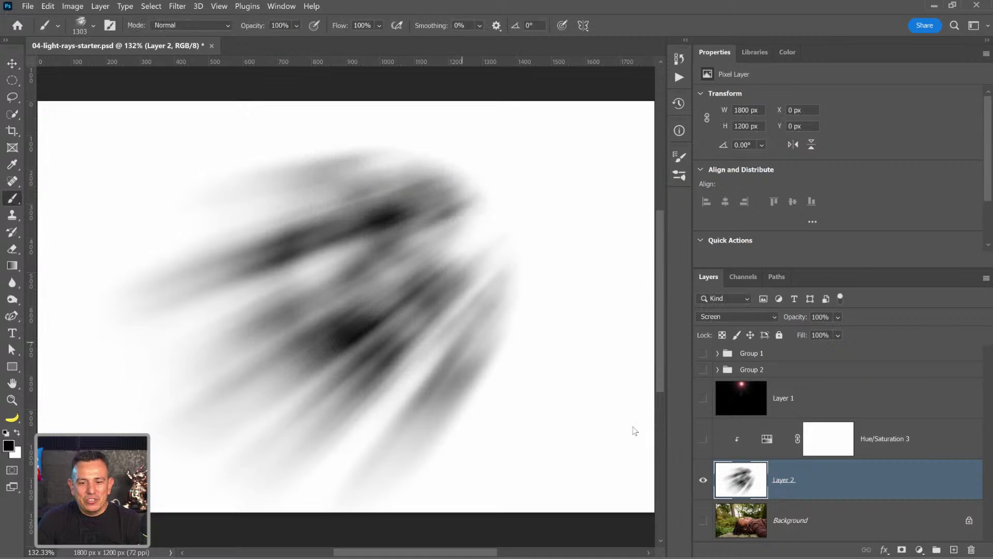
Hide Layer 2 and add an empty layer above it, released from the clipping mask
{"action": "left_click", "coordinate": [702, 481]}
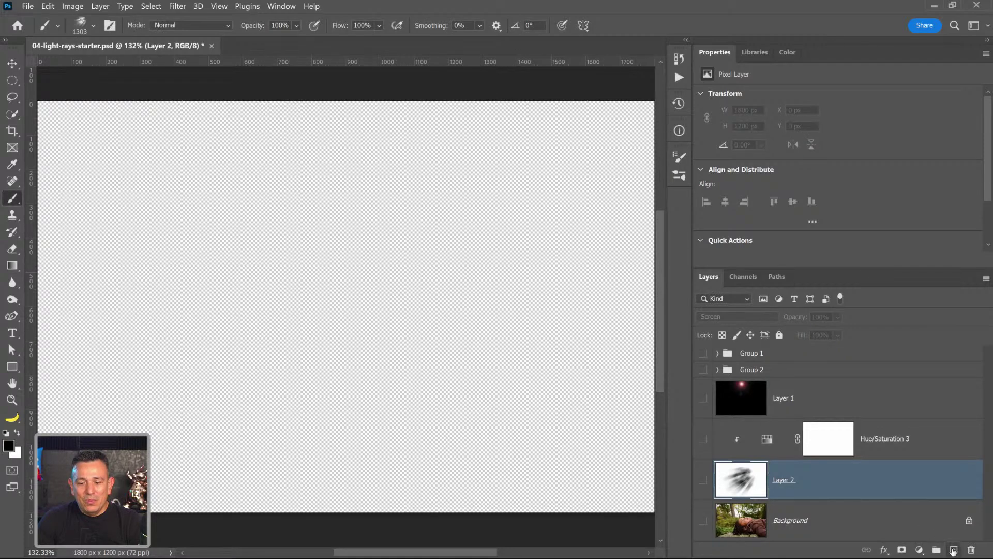
{"action": "left_click", "coordinate": [954, 549]}
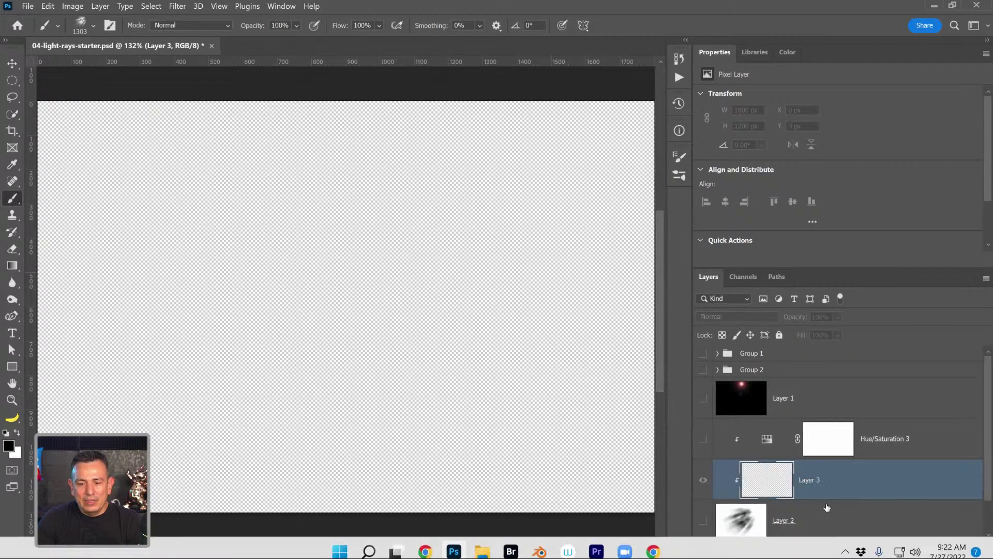
{"action": "key", "text": "ctrl+alt+g"}
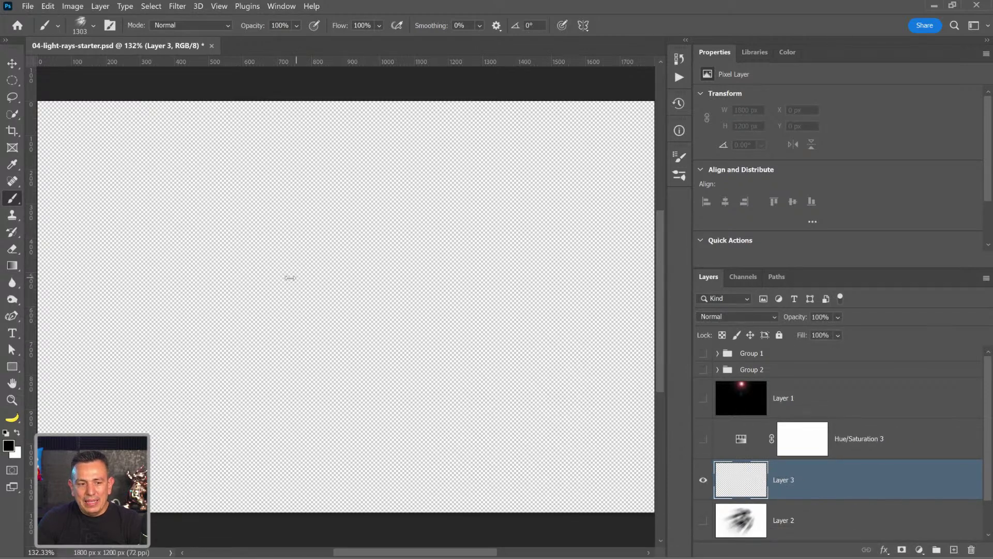
Test the Light Rays brush by stamping black rays on the empty layer at full size, 400 px and 250 px
{"action": "left_click", "coordinate": [295, 309]}
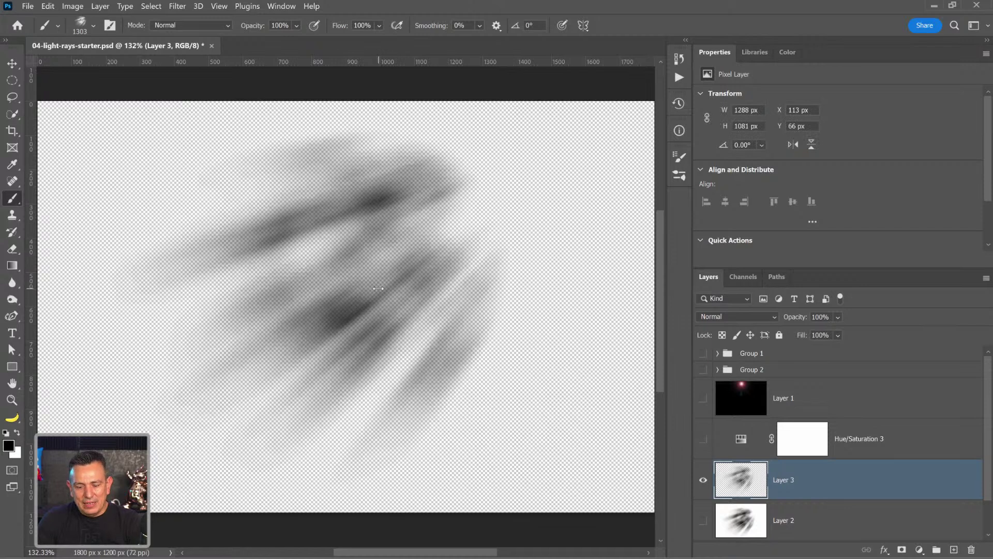
{"action": "key", "text": "bracketleft"}
{"action": "key", "text": "bracketleft"}
{"action": "key", "text": "bracketleft"}
{"action": "key", "text": "bracketleft"}
{"action": "key", "text": "bracketleft"}
{"action": "key", "text": "bracketleft"}
{"action": "key", "text": "bracketleft"}
{"action": "left_click", "coordinate": [517, 223]}
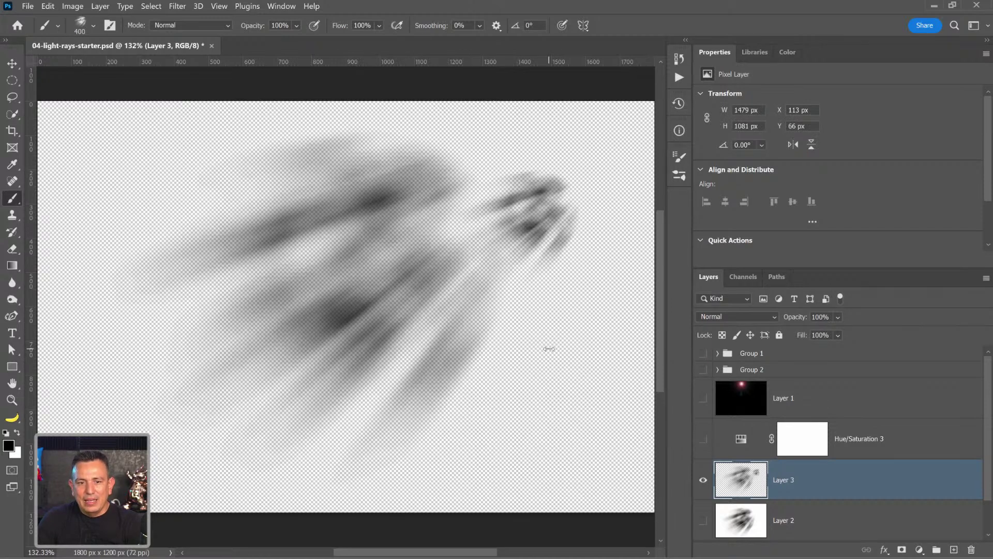
{"action": "key", "text": "bracketleft"}
{"action": "key", "text": "bracketleft"}
{"action": "key", "text": "bracketleft"}
{"action": "key", "text": "bracketleft"}
{"action": "left_click", "coordinate": [553, 372]}
Switch the foreground color to white and delete the test-stamp Layer 3 and the inverted Layer 2
{"action": "left_click", "coordinate": [16, 434]}
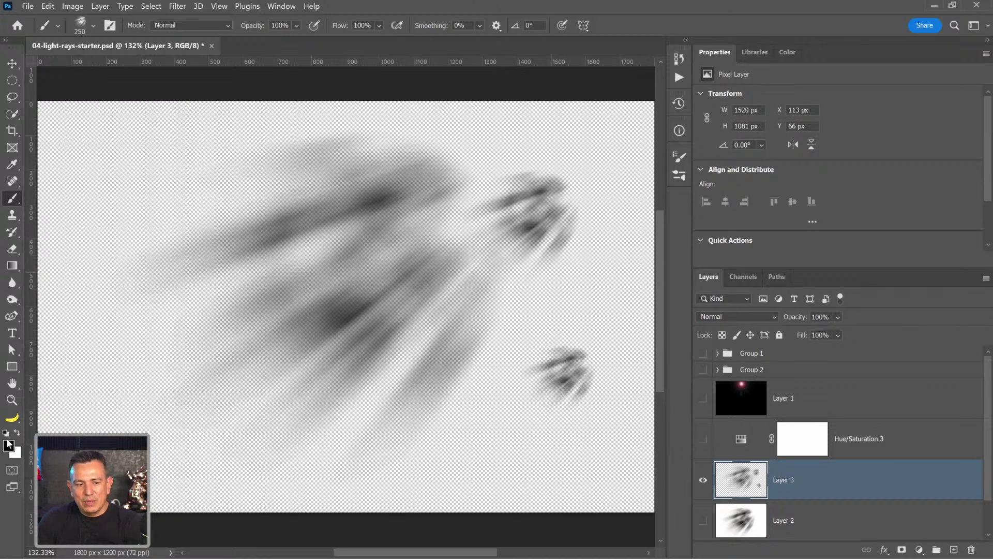
{"action": "left_click_drag", "start_coordinate": [737, 482], "coordinate": [972, 549]}
{"action": "left_click_drag", "start_coordinate": [770, 487], "coordinate": [972, 549]}
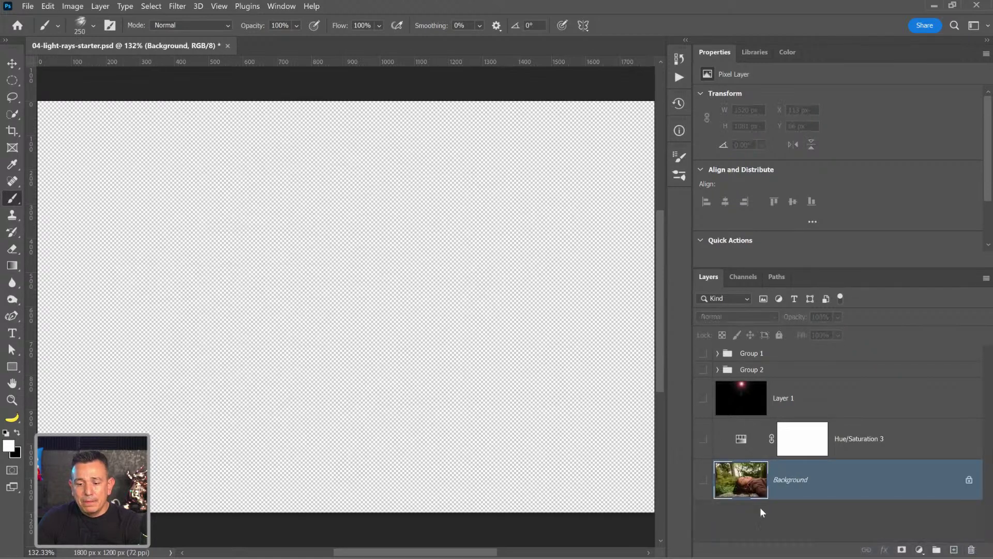
Show the Background photo, enlarge the brush to 600 px, and add a new layer above the photo
{"action": "left_click", "coordinate": [703, 479]}
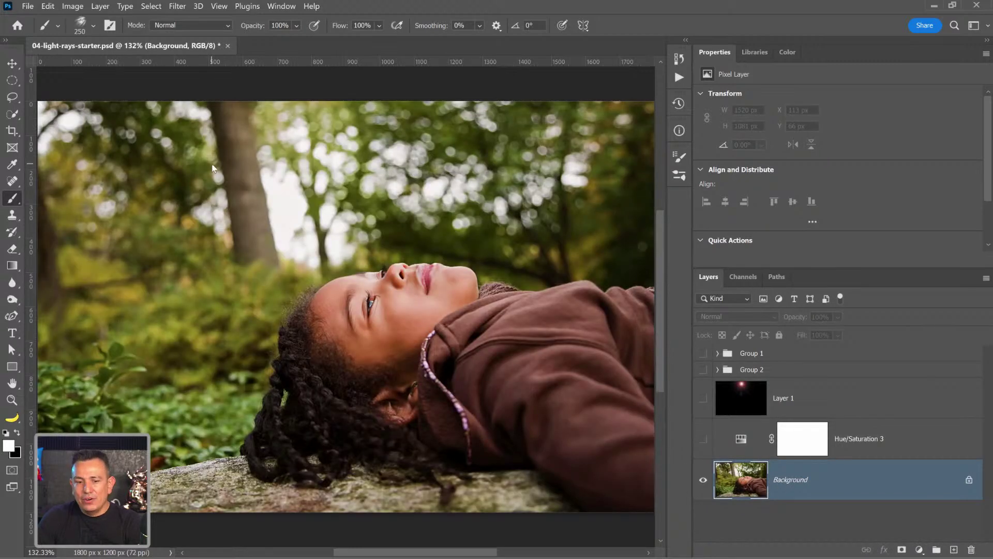
{"action": "key", "text": "bracketright"}
{"action": "key", "text": "bracketright"}
{"action": "key", "text": "bracketright"}
{"action": "key", "text": "bracketright"}
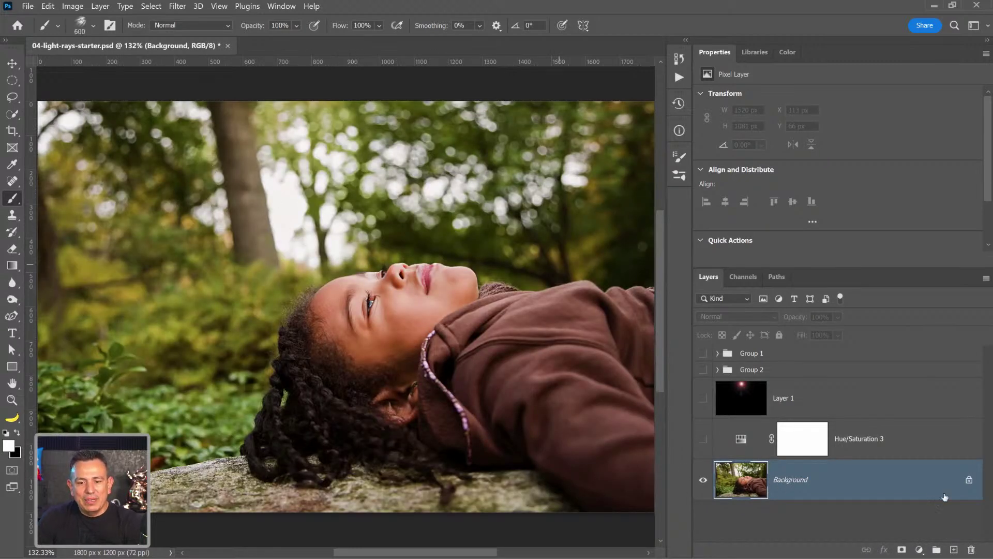
{"action": "left_click", "coordinate": [954, 550]}
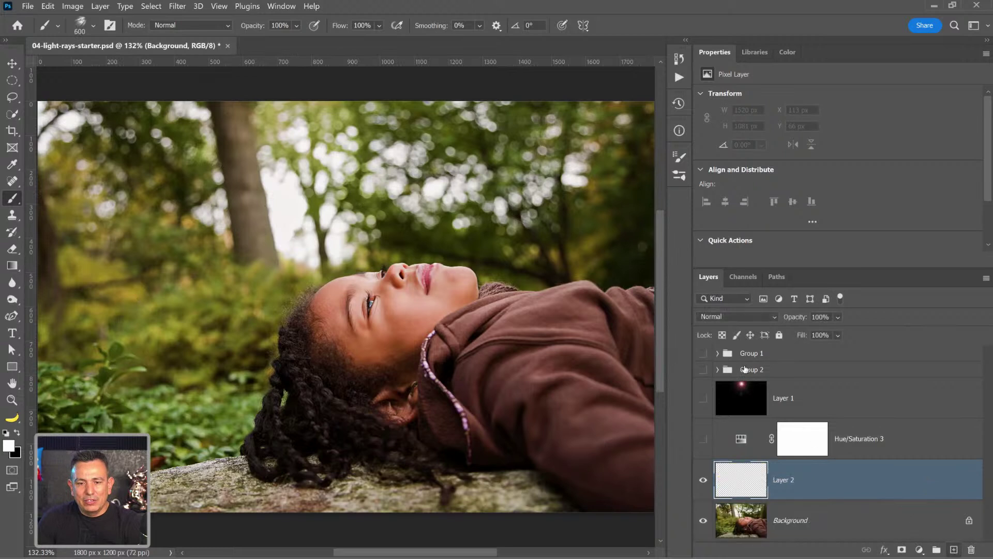
Stamp white light rays in various sizes over both upper corners, the tree trunk and the foliage above the child's chest
{"action": "left_click", "coordinate": [586, 147]}
{"action": "left_click", "coordinate": [42, 140]}
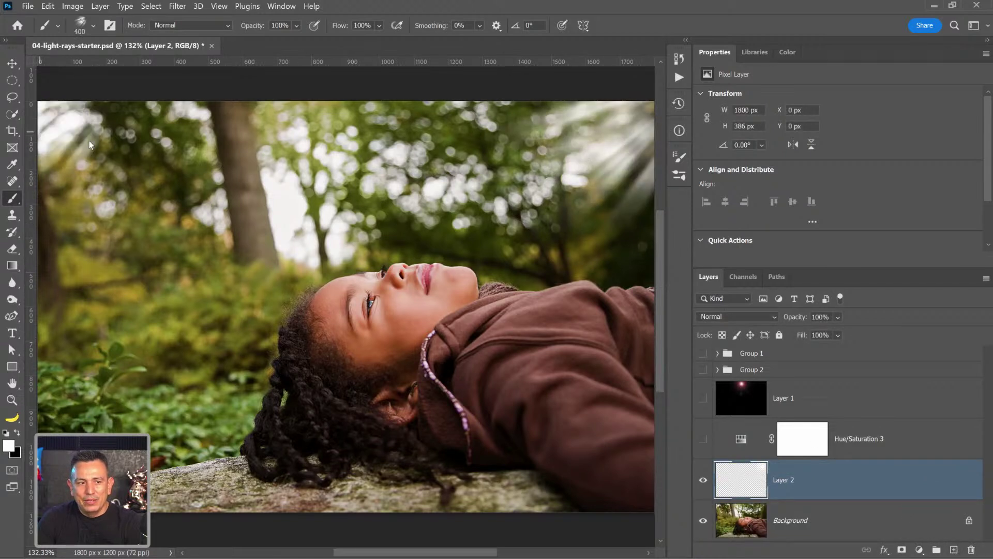
{"action": "key", "text": "bracketright"}
{"action": "left_click", "coordinate": [259, 222]}
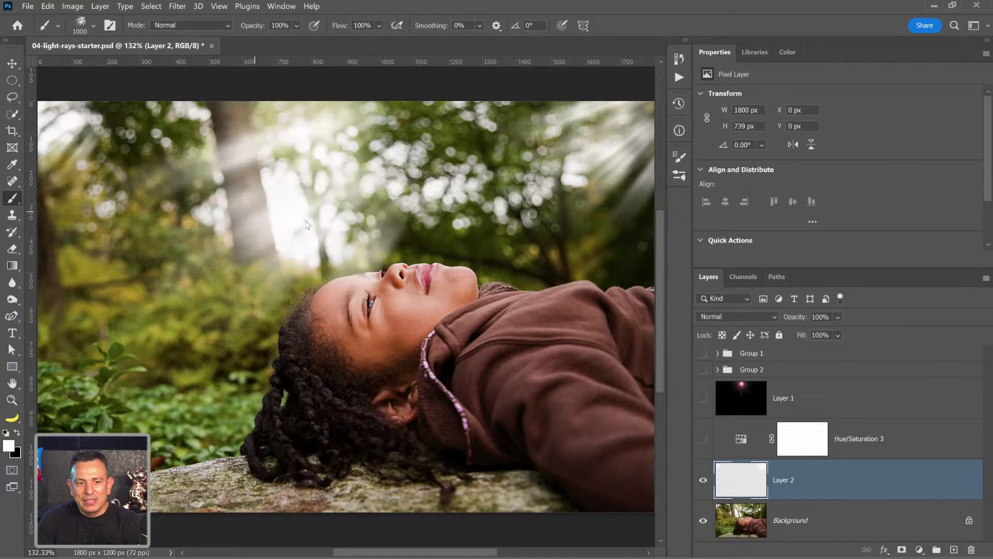
{"action": "left_click", "coordinate": [479, 235]}
Shrink the brush to 250 px and stamp small white rays over the foliage above the child's face
{"action": "key", "text": "bracketleft"}
{"action": "key", "text": "bracketleft"}
{"action": "key", "text": "bracketleft"}
{"action": "key", "text": "bracketleft"}
{"action": "key", "text": "bracketleft"}
{"action": "key", "text": "bracketleft"}
{"action": "left_click", "coordinate": [429, 202]}
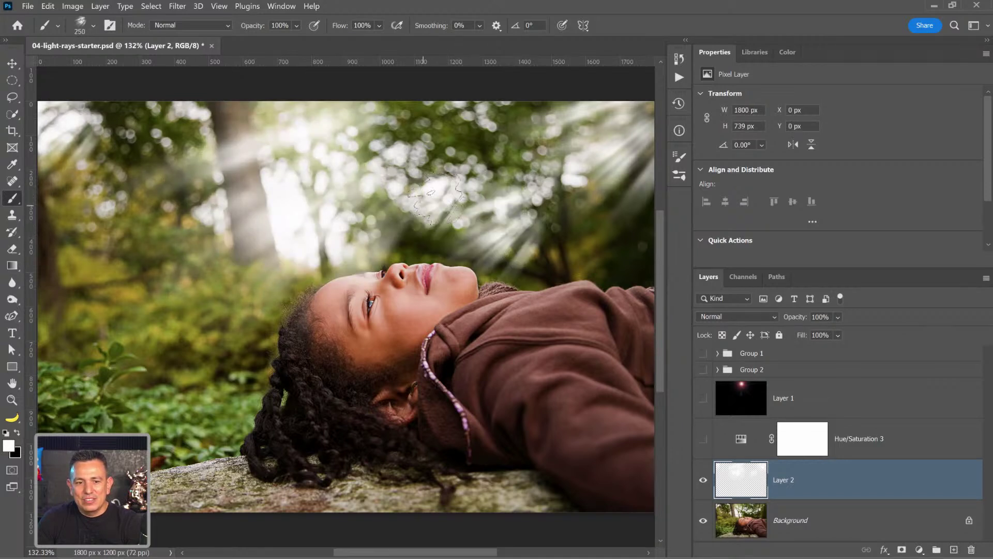
{"action": "left_click", "coordinate": [429, 203]}
Enlarge the brush to 700 px and stamp white rays over the trees in the photo's upper-left area
{"action": "key", "text": "bracketright"}
{"action": "key", "text": "bracketright"}
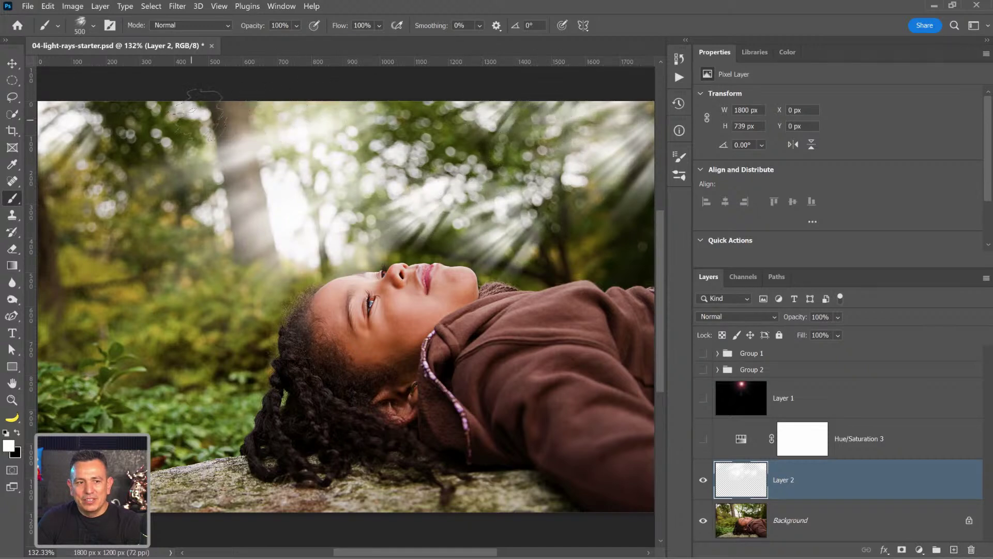
{"action": "key", "text": "bracketright"}
{"action": "key", "text": "bracketright"}
{"action": "key", "text": "bracketright"}
{"action": "key", "text": "bracketright"}
{"action": "key", "text": "bracketright"}
{"action": "left_click", "coordinate": [120, 110]}
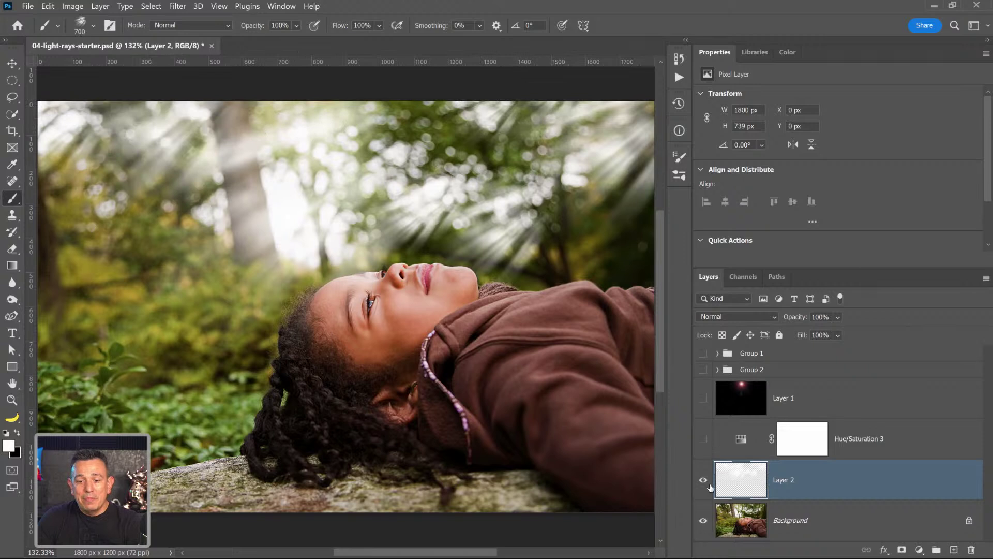
Hide Layer 2 with the stamped rays and add a new empty layer above it
{"action": "left_click", "coordinate": [703, 480]}
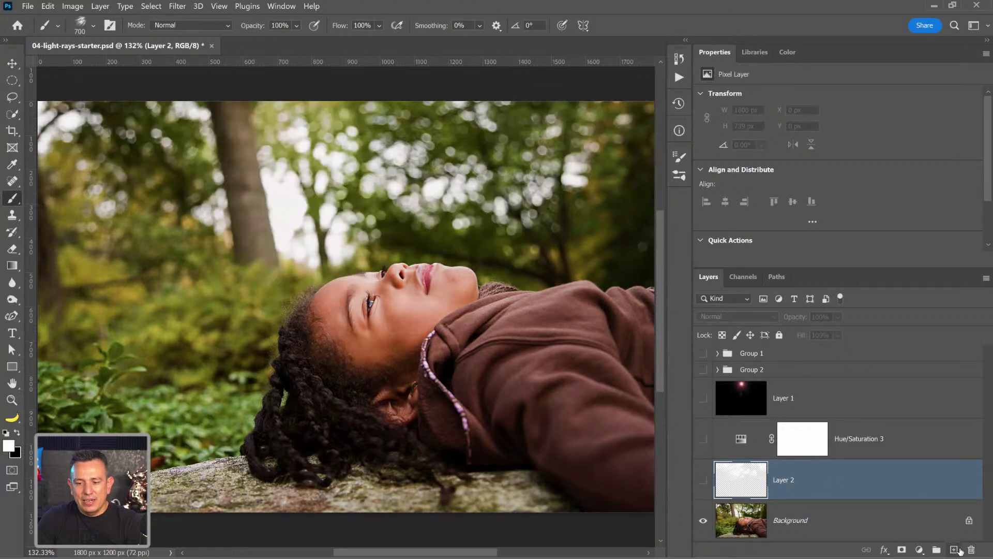
{"action": "left_click", "coordinate": [953, 549]}
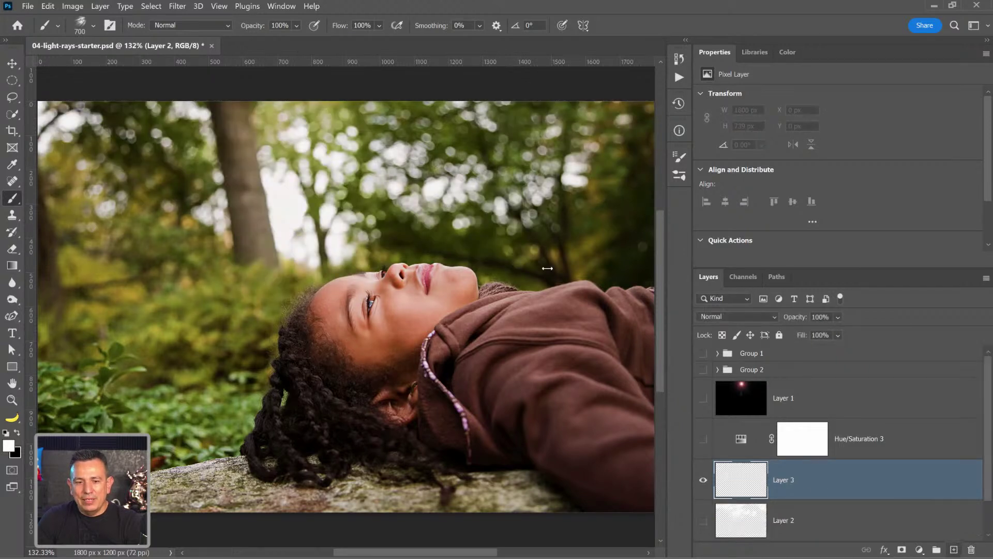
Set the Light Rays brush's spacing to 149% in its brush tip settings
{"action": "left_click", "coordinate": [110, 26]}
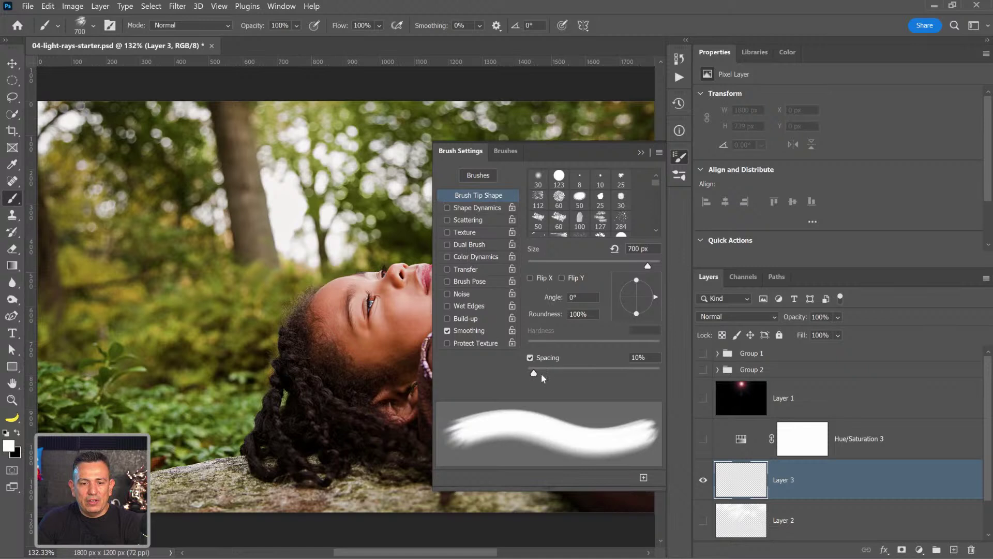
{"action": "left_click", "coordinate": [576, 373]}
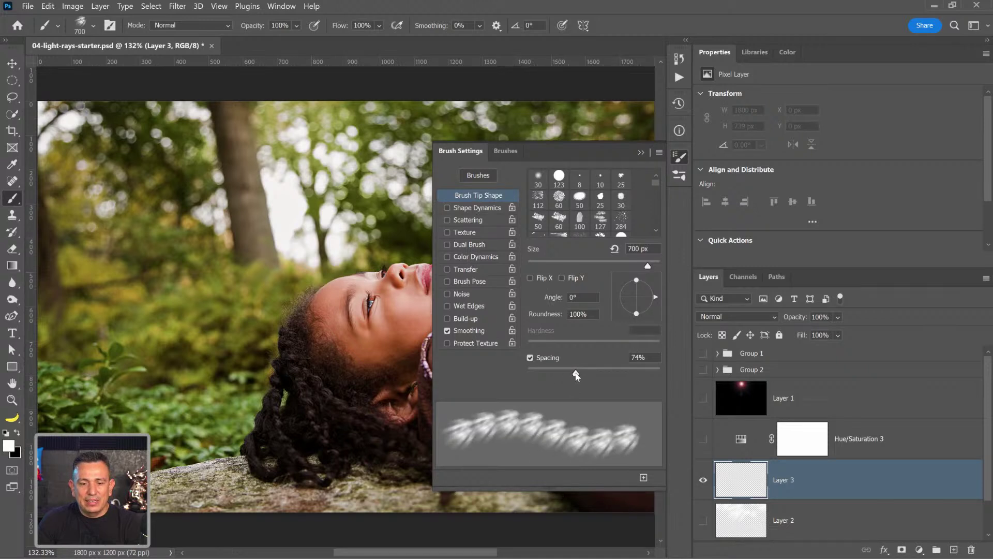
{"action": "left_click_drag", "start_coordinate": [575, 372], "coordinate": [610, 373]}
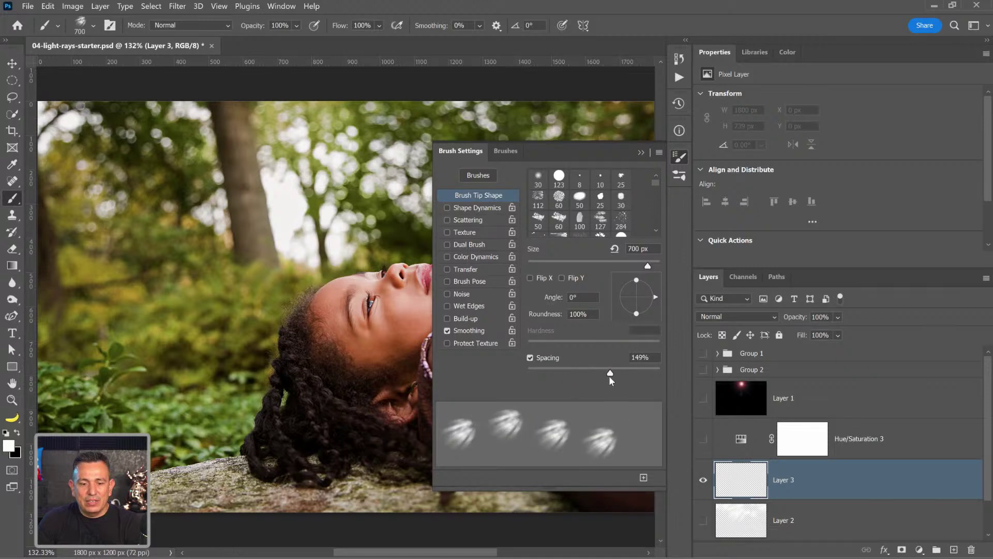
Flip the Light Rays brush tip horizontally and stamp white rays over the trees in the photo's upper-left area
{"action": "left_click", "coordinate": [531, 279]}
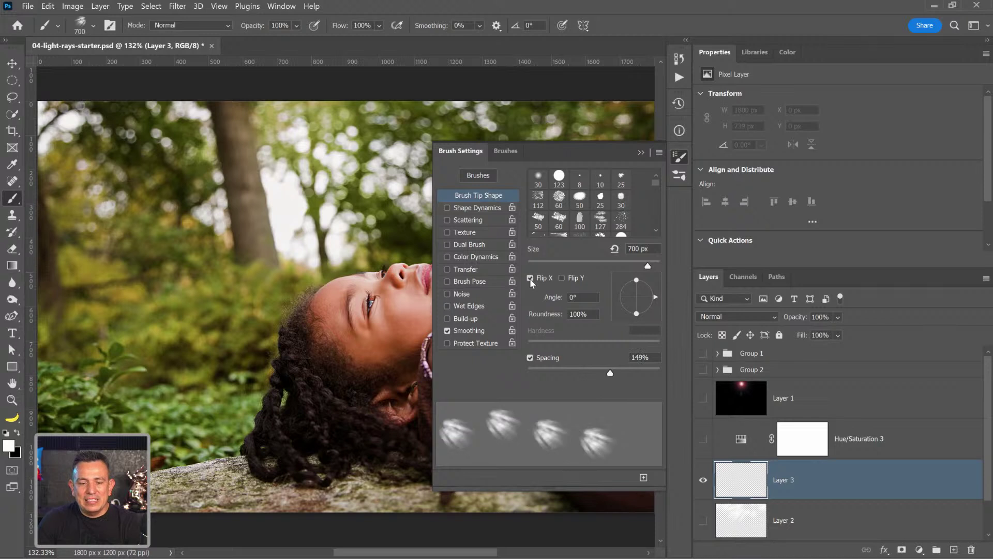
{"action": "left_click", "coordinate": [163, 194]}
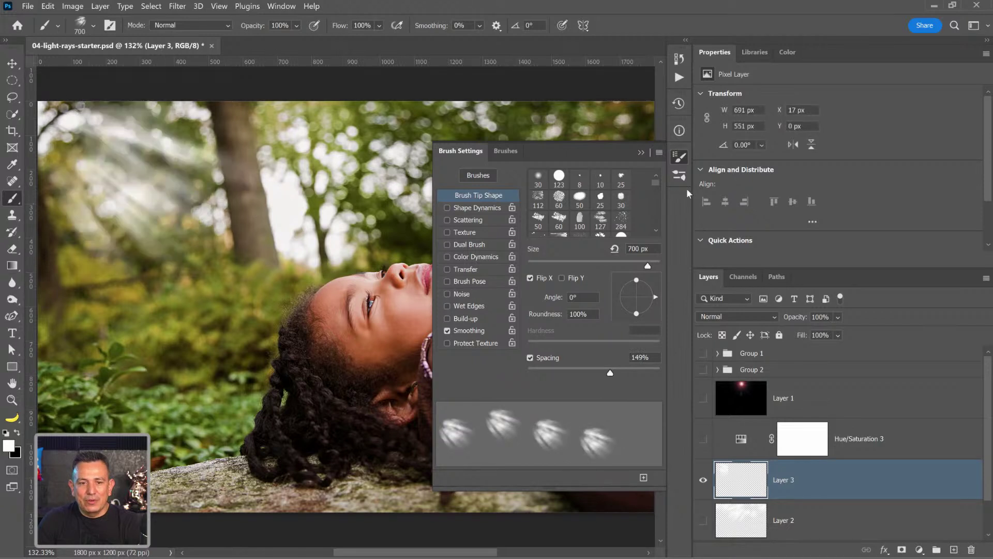
{"action": "left_click", "coordinate": [641, 152]}
Stamp flipped white rays at 700 px over the foliage above the child and along the photo's upper-right edge
{"action": "key", "text": "bracketleft"}
{"action": "key", "text": "bracketleft"}
{"action": "key", "text": "bracketleft"}
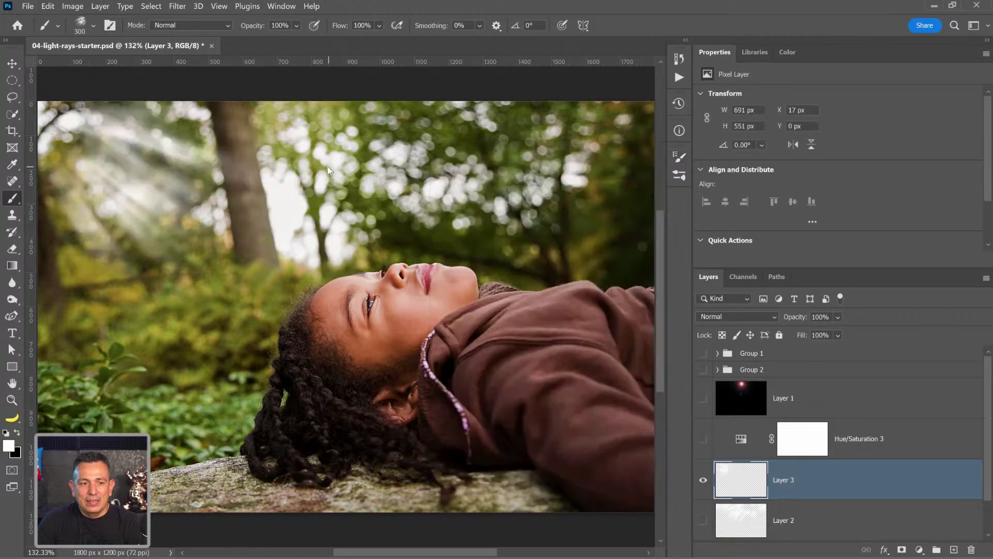
{"action": "left_click", "coordinate": [330, 173]}
{"action": "left_click", "coordinate": [511, 171]}
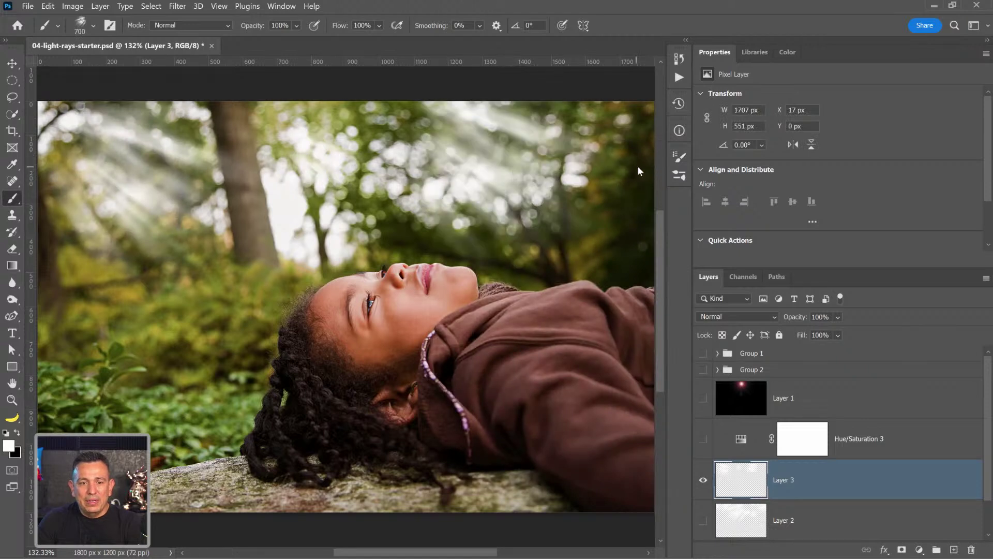
{"action": "left_click", "coordinate": [653, 154]}
Enlarge the brush to 1500 px and stamp one large set of rays across the left half of the photo
{"action": "key", "text": "bracketleft"}
{"action": "key", "text": "bracketright"}
{"action": "key", "text": "bracketright"}
{"action": "key", "text": "bracketright"}
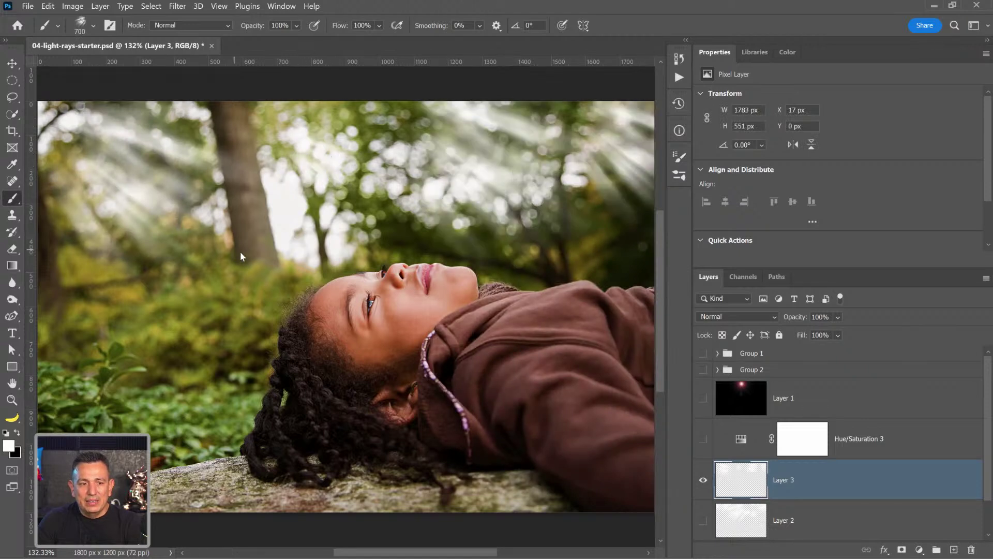
{"action": "key", "text": "bracketright"}
{"action": "key", "text": "bracketright"}
{"action": "key", "text": "bracketright"}
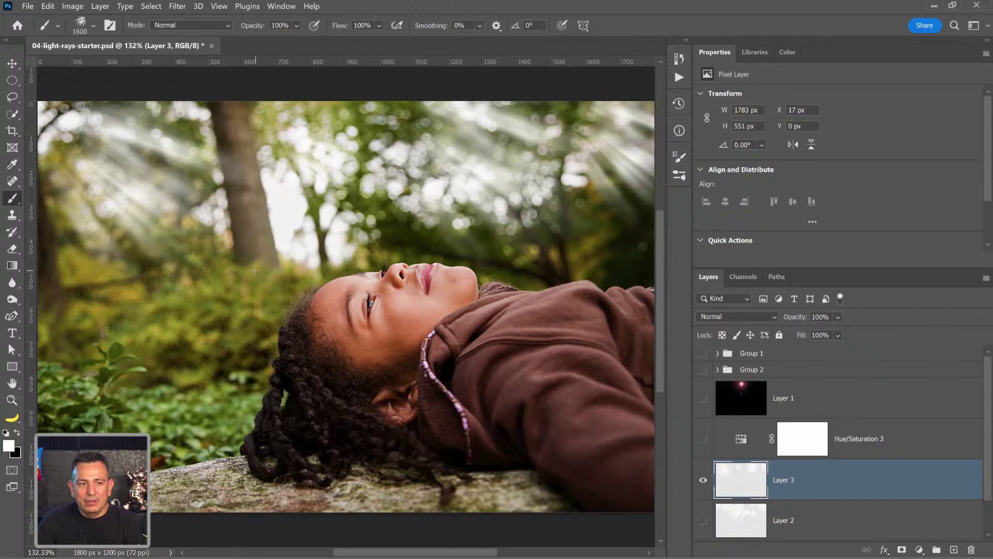
{"action": "left_click", "coordinate": [230, 258]}
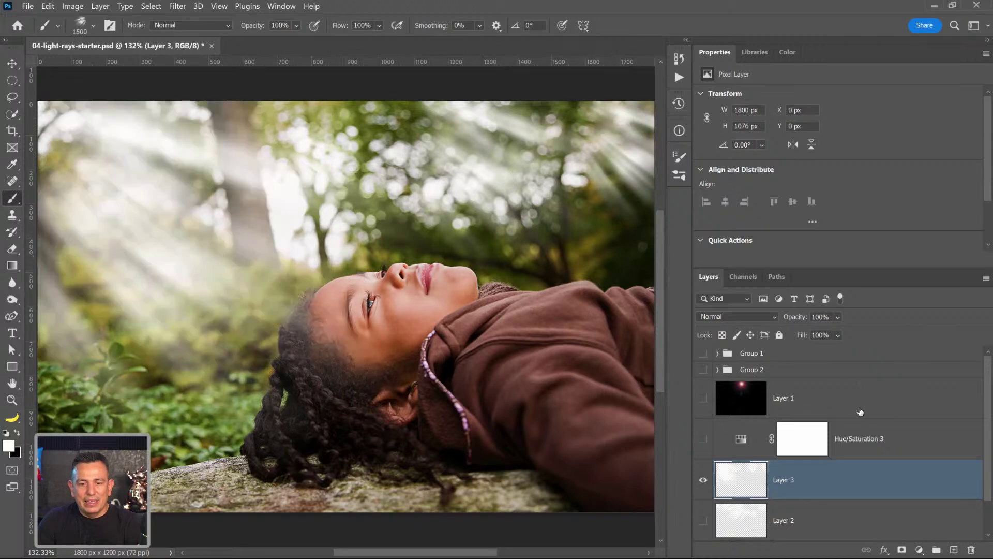
Add a Hue/Saturation adjustment clipped to Layer 3, colorized with hue 48, saturation 85 and lightness -8
{"action": "left_click", "coordinate": [919, 549]}
{"action": "left_click", "coordinate": [914, 429]}
{"action": "left_click", "coordinate": [890, 261]}
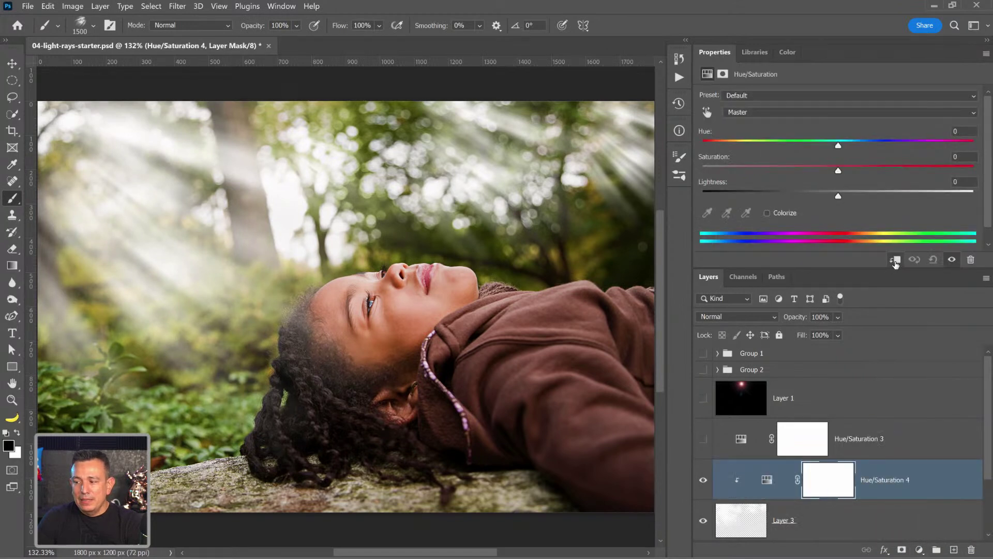
{"action": "left_click", "coordinate": [789, 213]}
{"action": "left_click_drag", "start_coordinate": [838, 198], "coordinate": [829, 204]}
{"action": "mouse_move", "coordinate": [727, 145]}
{"action": "left_mouse_down"}
{"action": "mouse_move", "coordinate": [946, 172]}
{"action": "mouse_move", "coordinate": [935, 175]}
{"action": "left_mouse_up"}
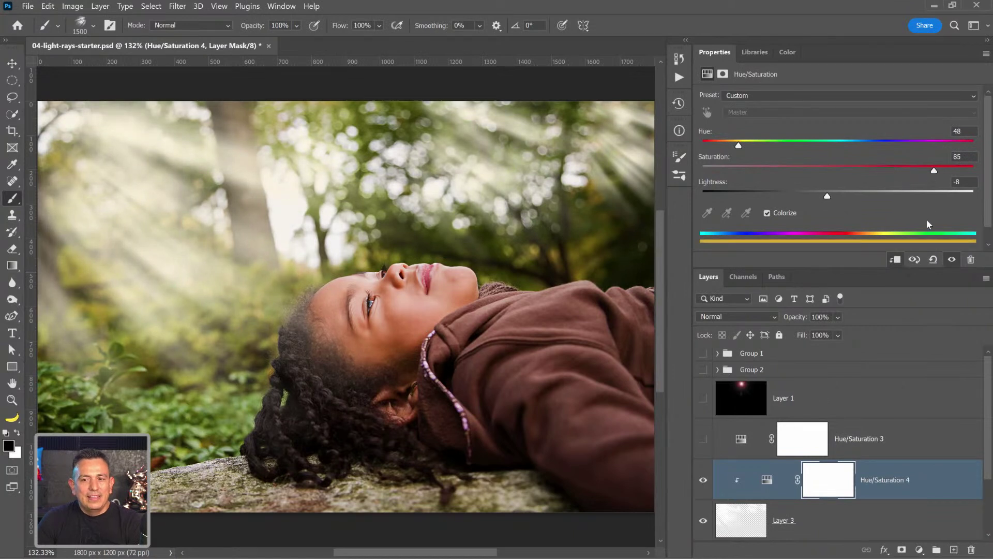
Shrink the brush to 600 px and undo a trial stamp made on the Hue/Saturation 4 mask
{"action": "key", "text": "bracketleft"}
{"action": "key", "text": "bracketleft"}
{"action": "key", "text": "bracketleft"}
{"action": "key", "text": "bracketleft"}
{"action": "key", "text": "bracketleft"}
{"action": "key", "text": "bracketleft"}
{"action": "key", "text": "bracketleft"}
{"action": "key", "text": "bracketleft"}
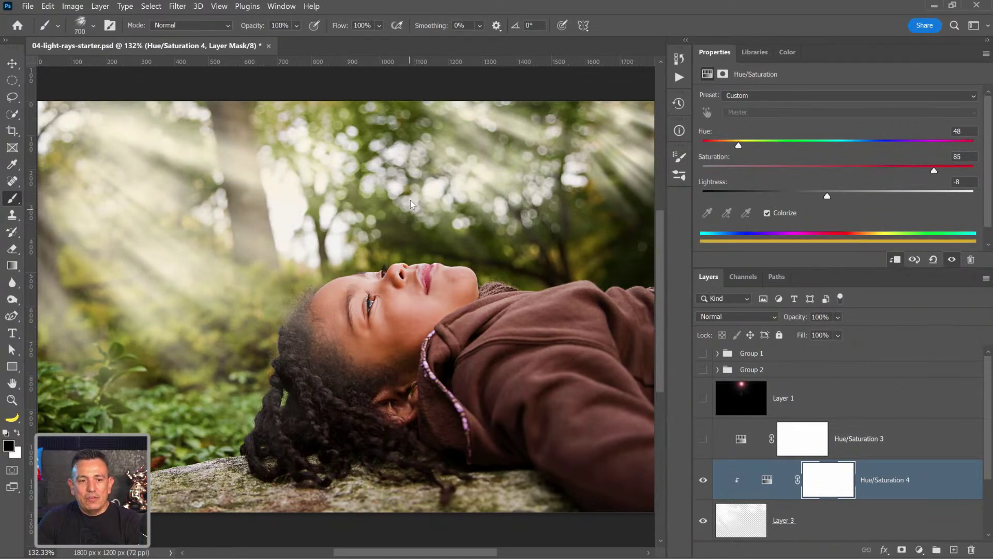
{"action": "left_click", "coordinate": [409, 210]}
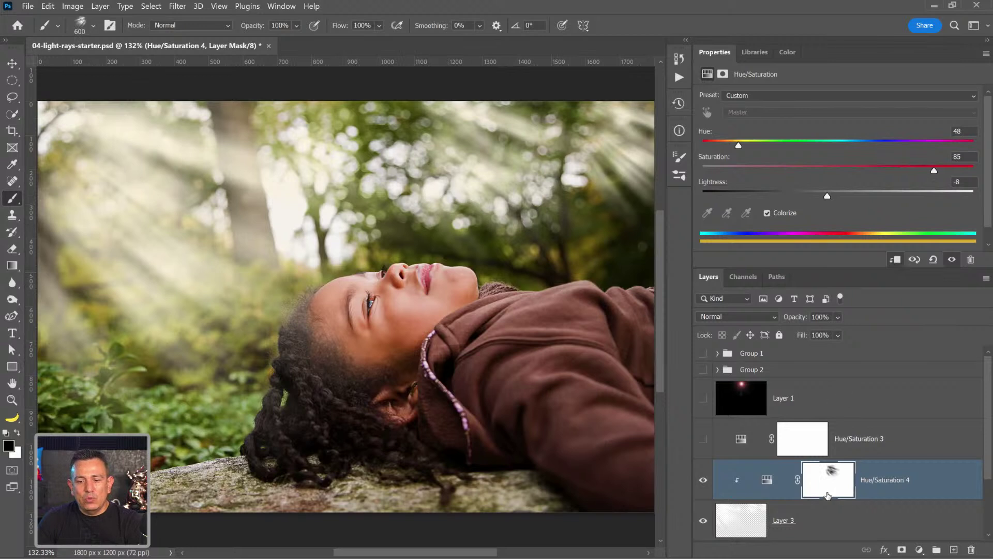
{"action": "key", "text": "ctrl+z"}
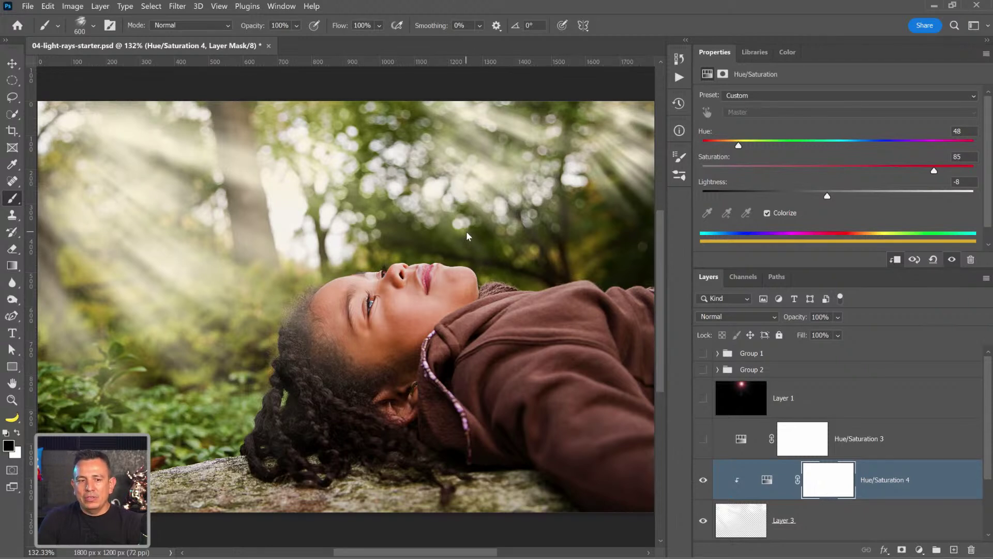
Stamp rays on the Hue/Saturation 4 mask, and stamp another set on Layer 3 over the trees above the child's face
{"action": "scroll", "coordinate": [828, 504], "scroll_direction": "down", "scroll_amount": 2}
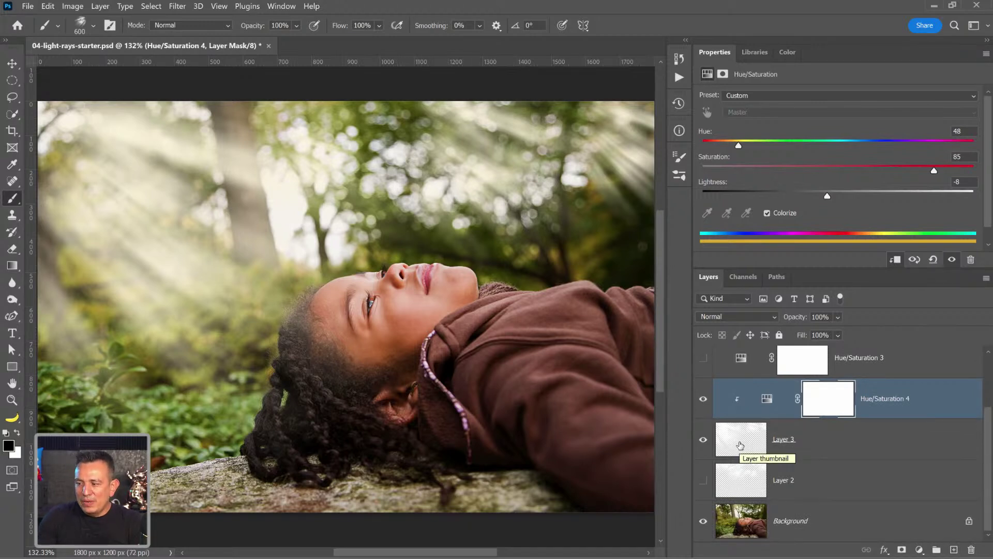
{"action": "left_click_drag", "start_coordinate": [472, 169], "coordinate": [408, 194]}
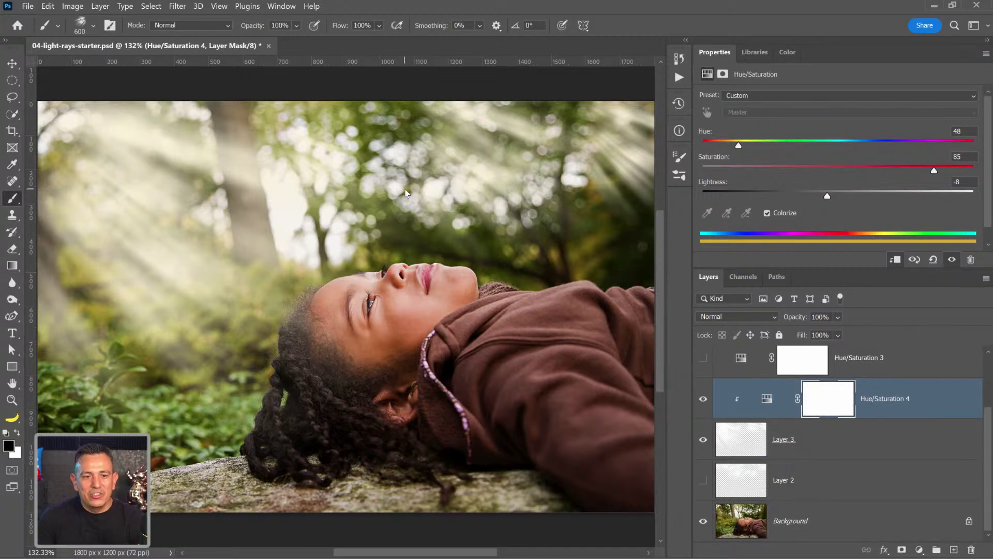
{"action": "left_click", "coordinate": [761, 448]}
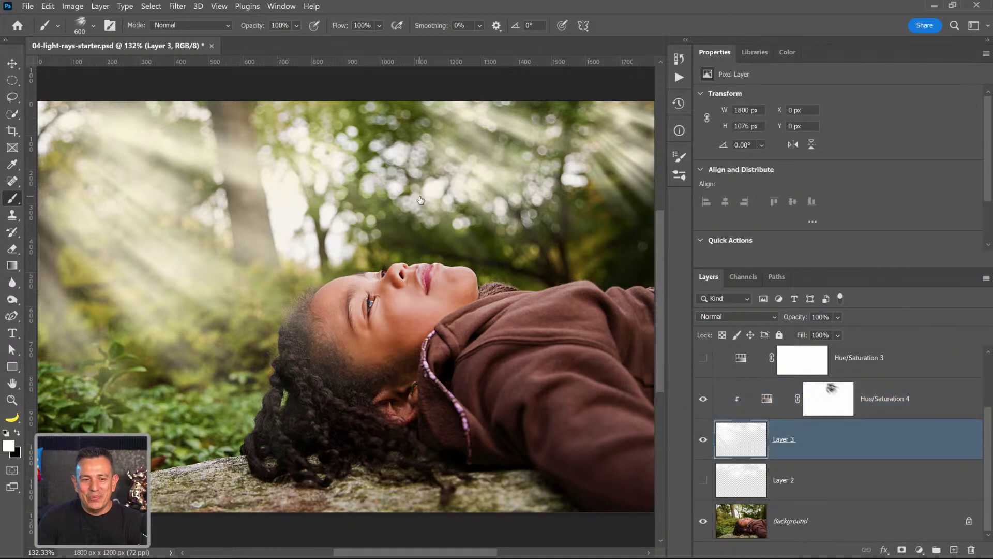
{"action": "left_click", "coordinate": [369, 145]}
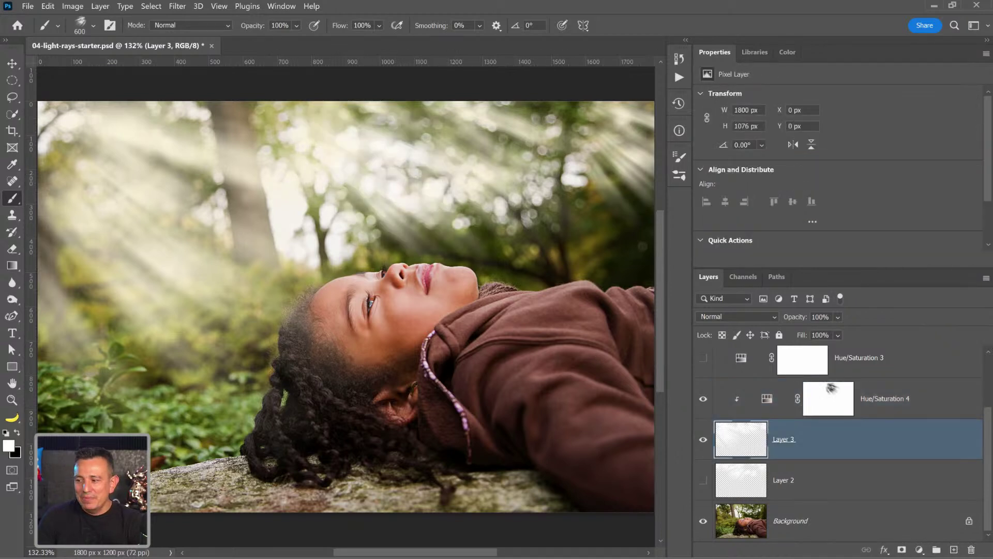
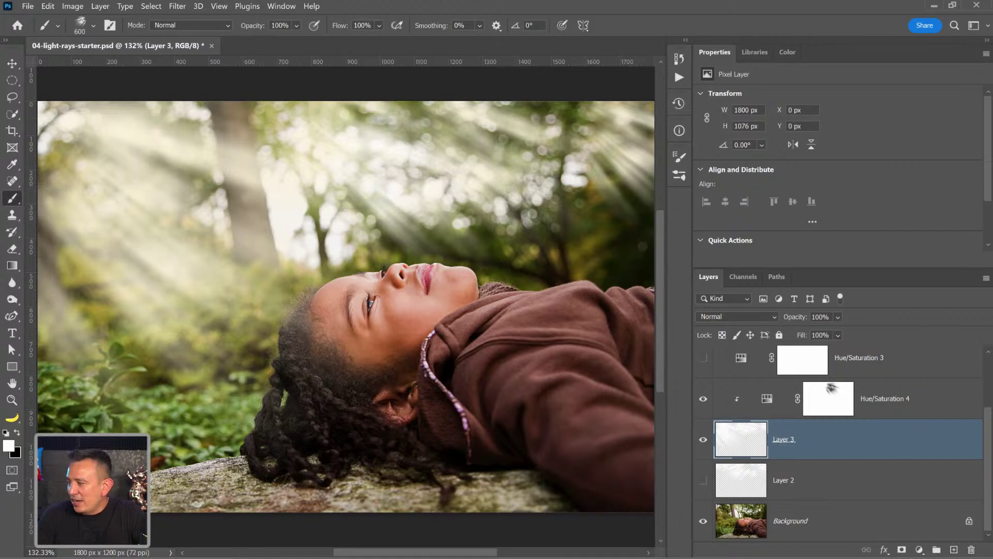
Browse the Add photo effects hands-on tutorials in Discover and view the page for "Add a glowing orb effect to a photo"
{"action": "left_click", "coordinate": [954, 25]}
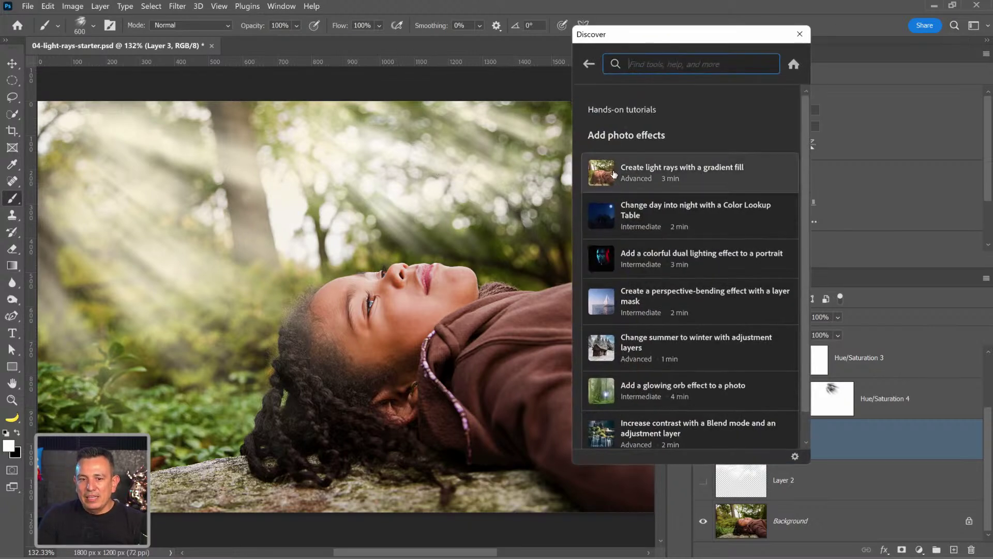
{"action": "left_click", "coordinate": [588, 65]}
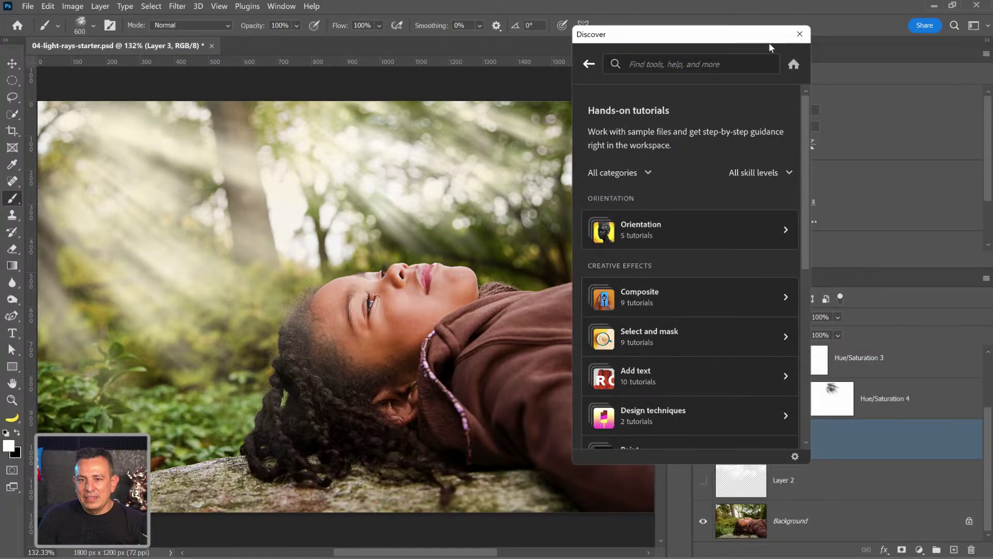
{"action": "left_click", "coordinate": [800, 34]}
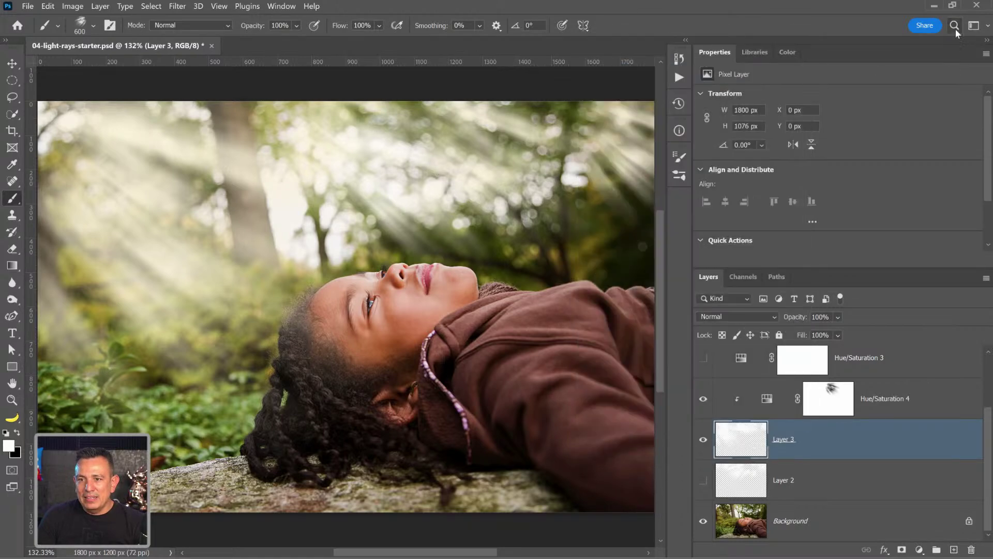
{"action": "left_click", "coordinate": [955, 27]}
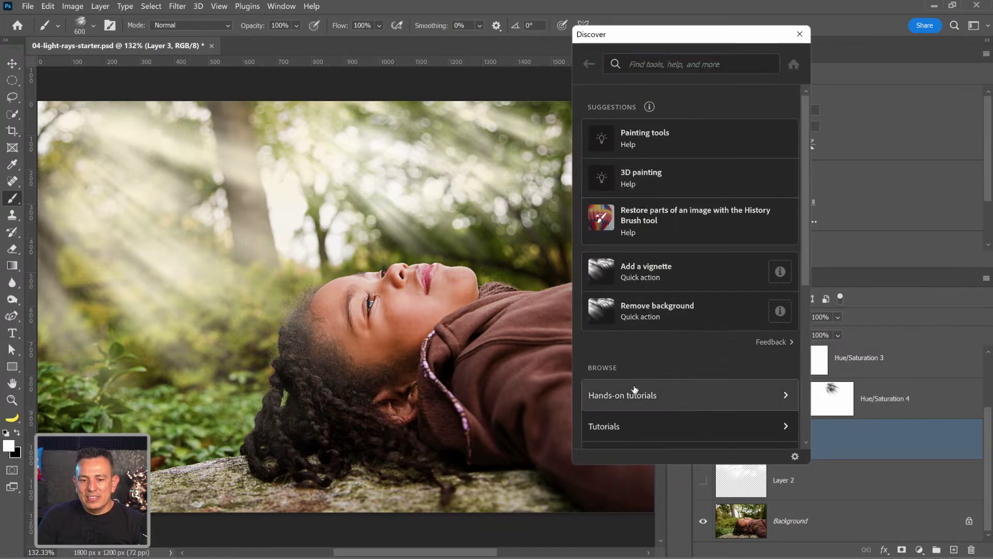
{"action": "scroll", "coordinate": [639, 217], "scroll_direction": "down", "scroll_amount": 7}
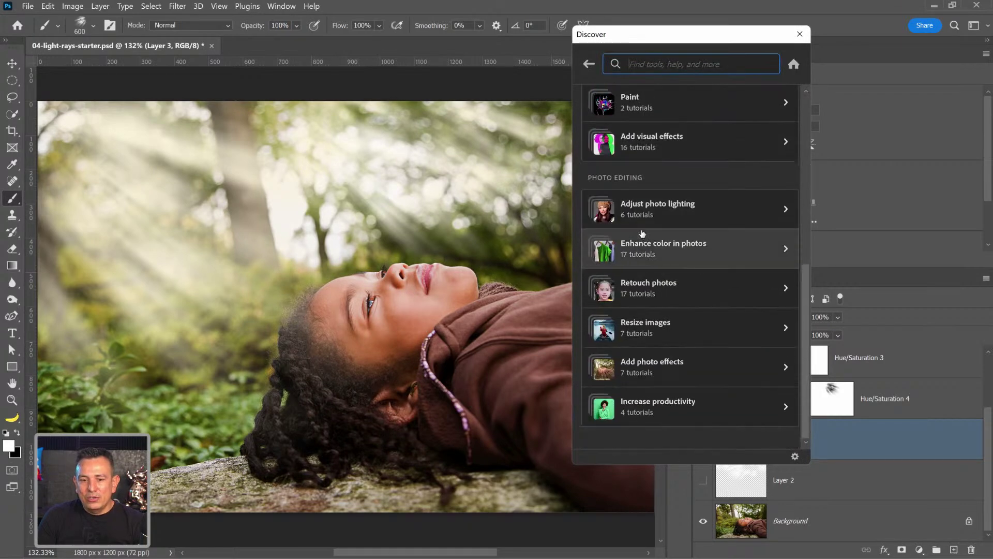
{"action": "left_click", "coordinate": [651, 383]}
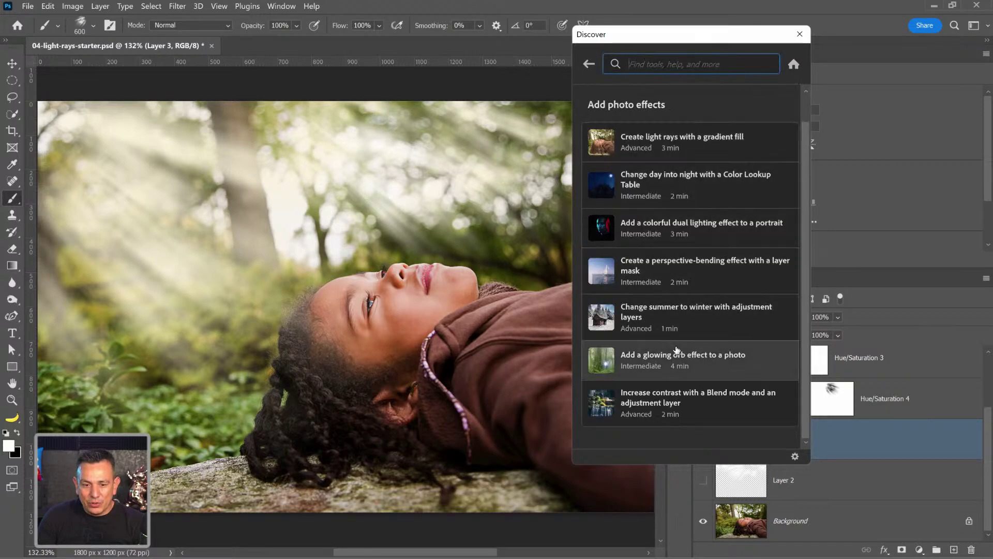
{"action": "scroll", "coordinate": [682, 311], "scroll_direction": "up", "scroll_amount": 2}
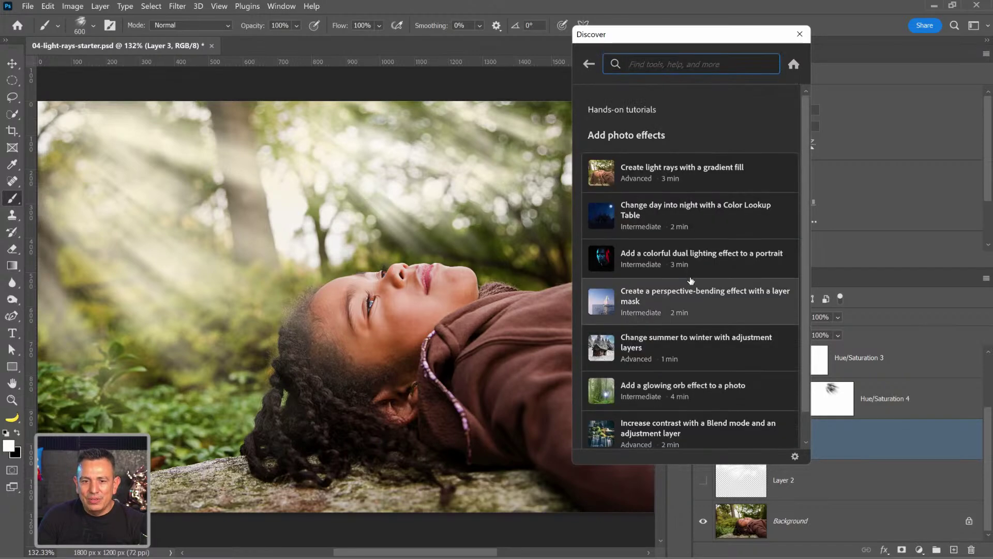
{"action": "scroll", "coordinate": [684, 228], "scroll_direction": "down", "scroll_amount": 2}
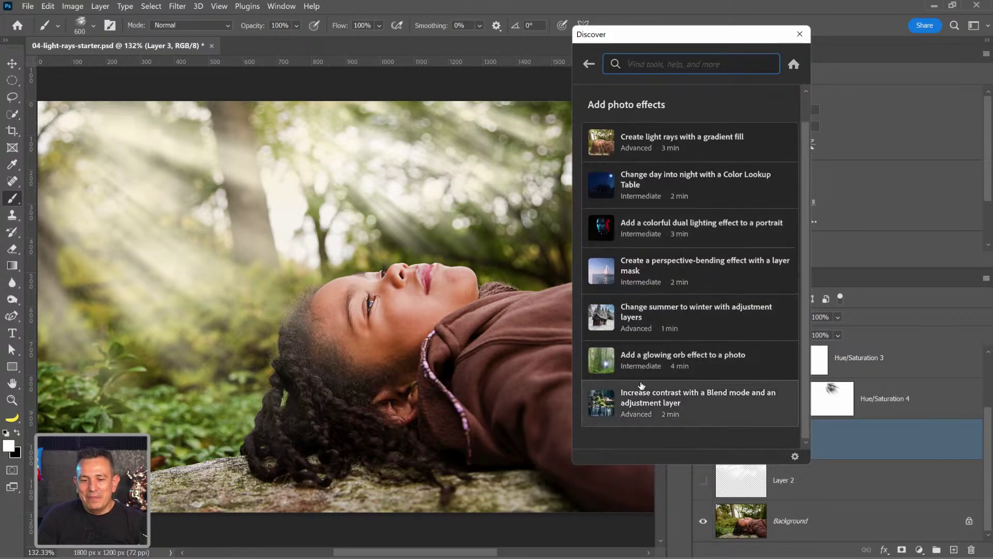
{"action": "left_click", "coordinate": [638, 373]}
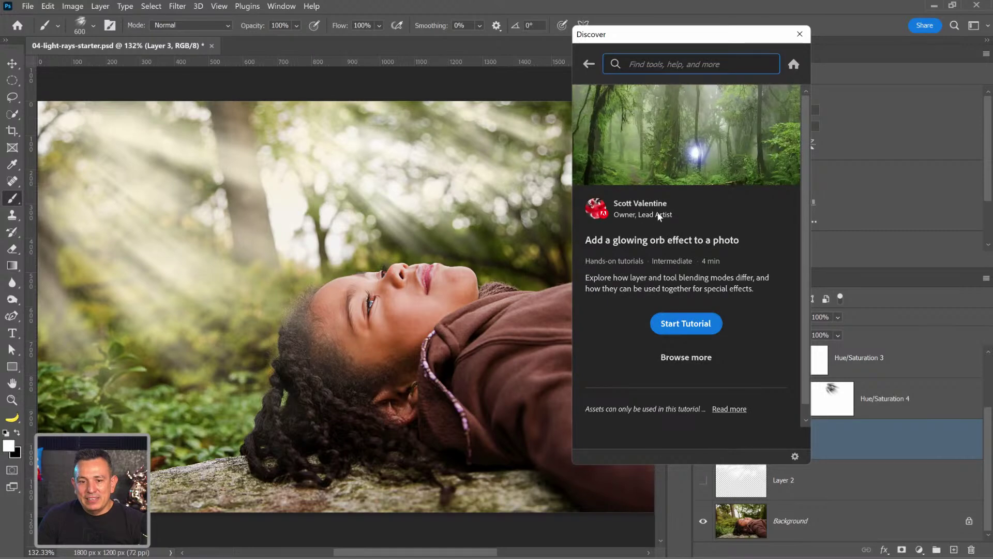
{"action": "left_click", "coordinate": [800, 34]}
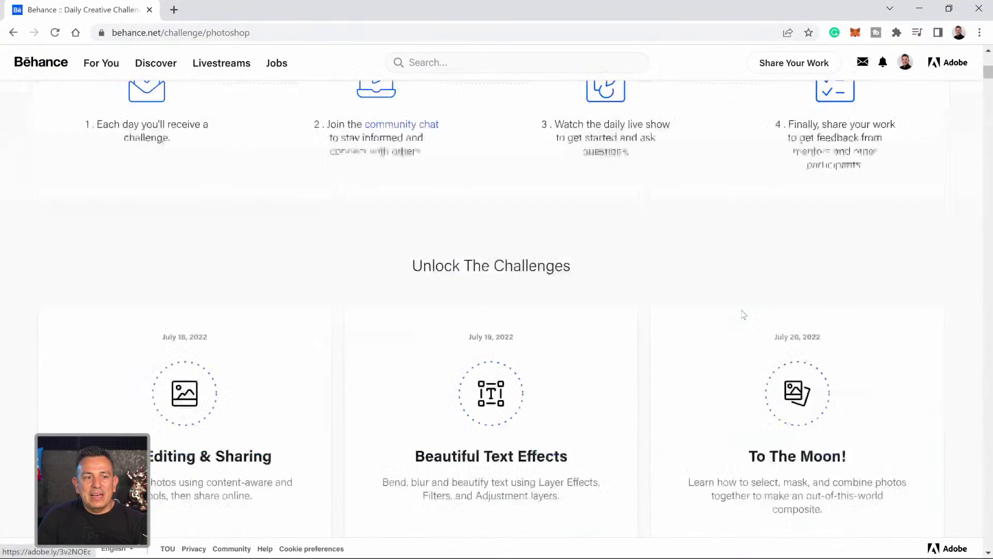
Review the Behance Photoshop Creative Challenge page in the browser, including how it works and the Adding Light Rays challenge, and return to Photoshop
{"action": "scroll", "coordinate": [719, 305], "scroll_direction": "up", "scroll_amount": 10}
{"action": "scroll", "coordinate": [693, 297], "scroll_direction": "down", "scroll_amount": 3}
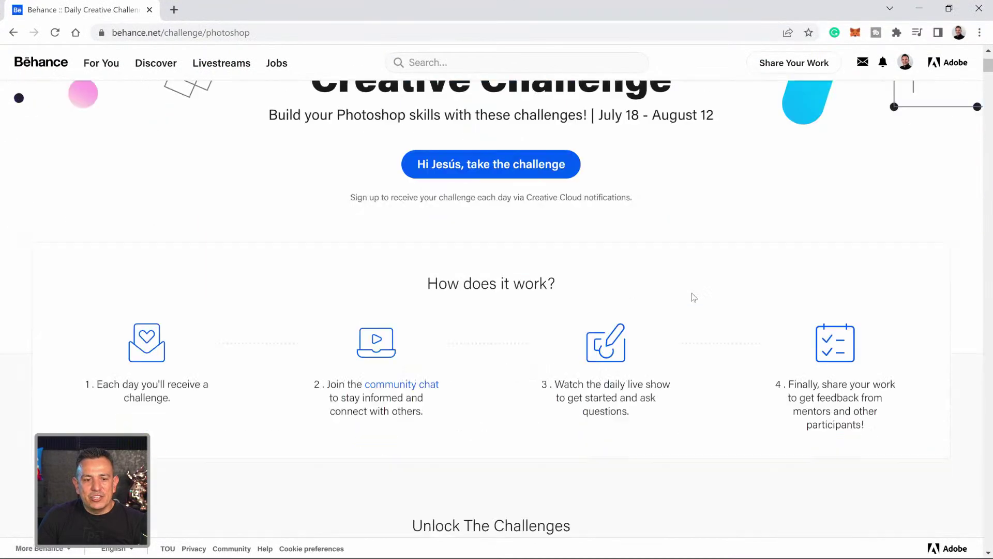
{"action": "scroll", "coordinate": [694, 296], "scroll_direction": "down", "scroll_amount": 3}
{"action": "scroll", "coordinate": [517, 302], "scroll_direction": "up", "scroll_amount": 2}
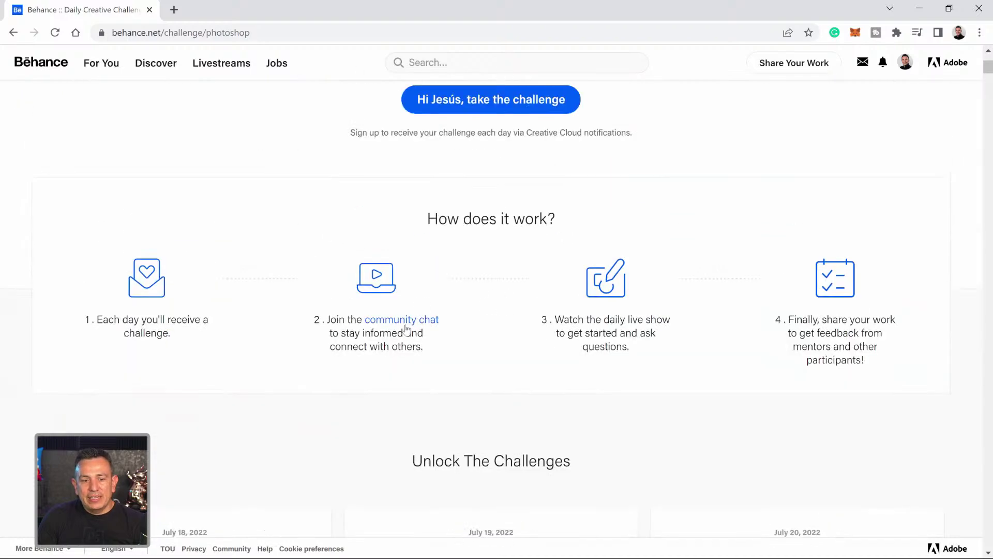
{"action": "scroll", "coordinate": [505, 328], "scroll_direction": "down", "scroll_amount": 7}
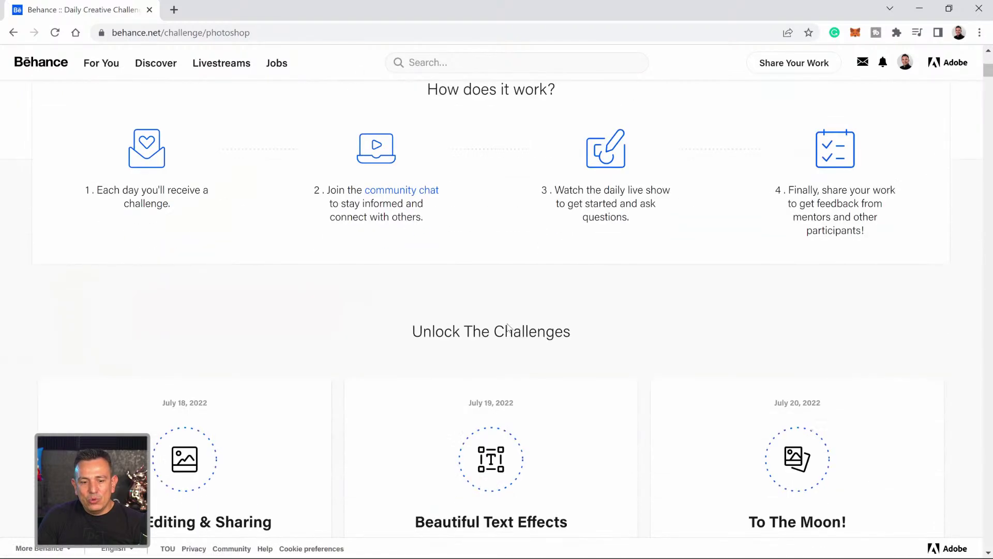
{"action": "scroll", "coordinate": [509, 327], "scroll_direction": "down", "scroll_amount": 8}
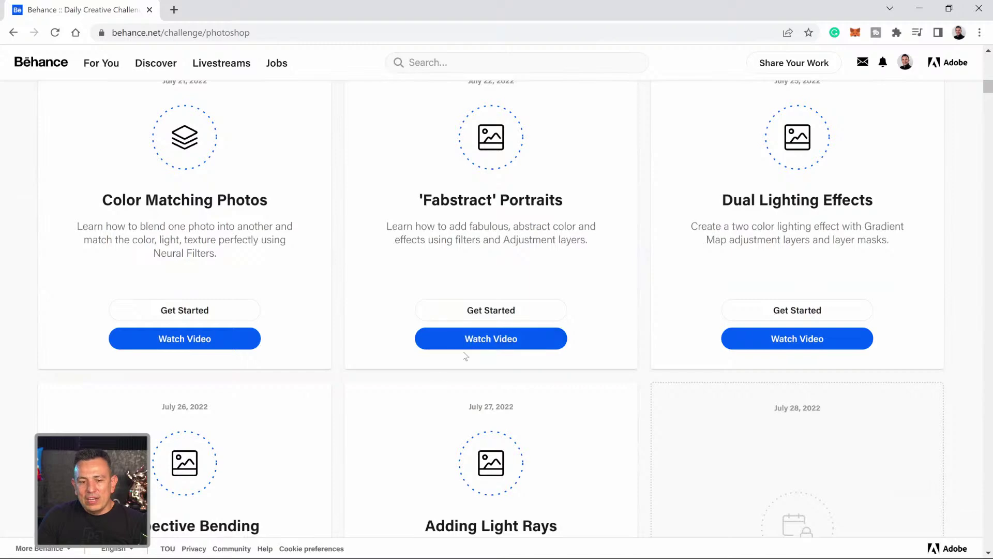
{"action": "scroll", "coordinate": [517, 272], "scroll_direction": "up", "scroll_amount": 4}
{"action": "scroll", "coordinate": [514, 276], "scroll_direction": "down", "scroll_amount": 2}
{"action": "scroll", "coordinate": [514, 276], "scroll_direction": "down", "scroll_amount": 1}
{"action": "scroll", "coordinate": [513, 284], "scroll_direction": "down", "scroll_amount": 2}
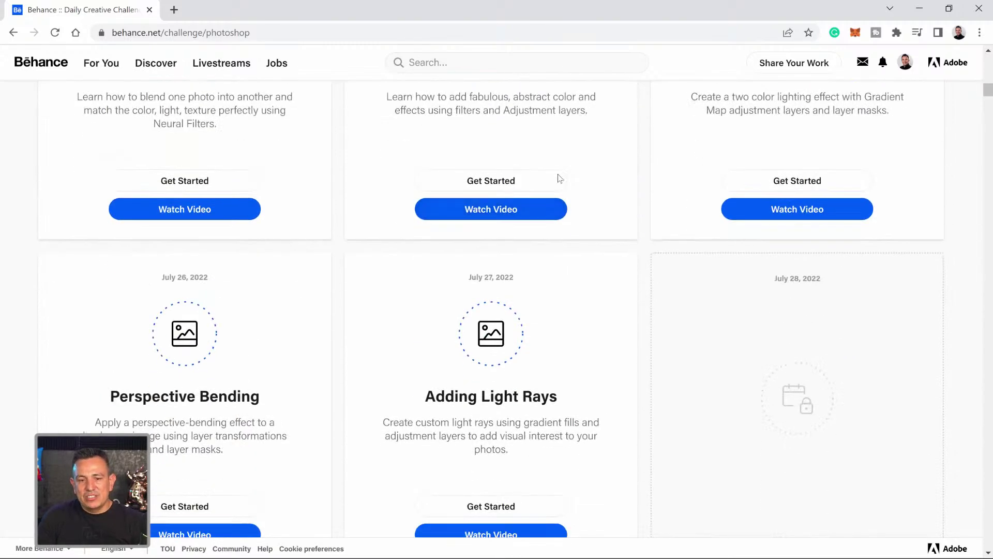
{"action": "scroll", "coordinate": [486, 331], "scroll_direction": "down", "scroll_amount": 3}
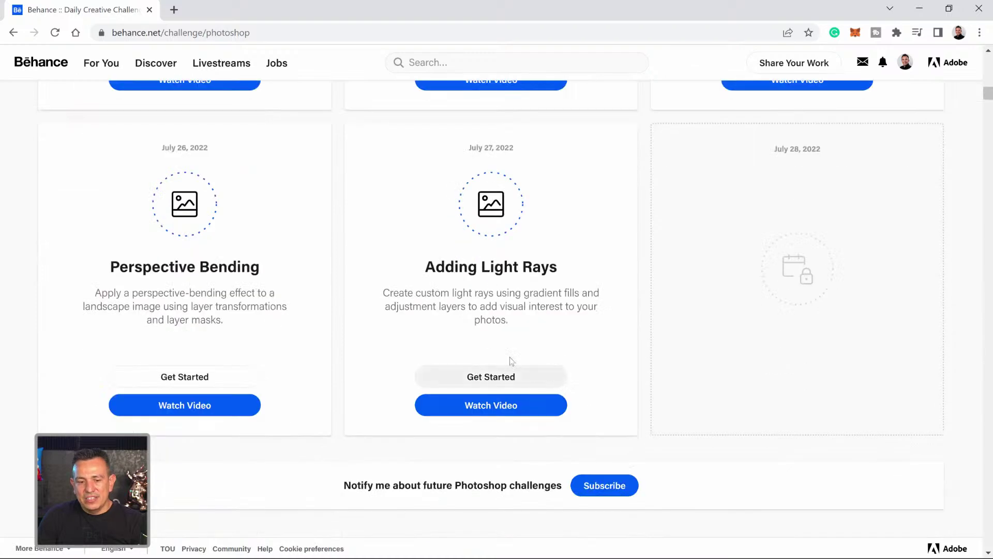
{"action": "scroll", "coordinate": [552, 349], "scroll_direction": "down", "scroll_amount": 3}
{"action": "scroll", "coordinate": [552, 349], "scroll_direction": "up", "scroll_amount": 20}
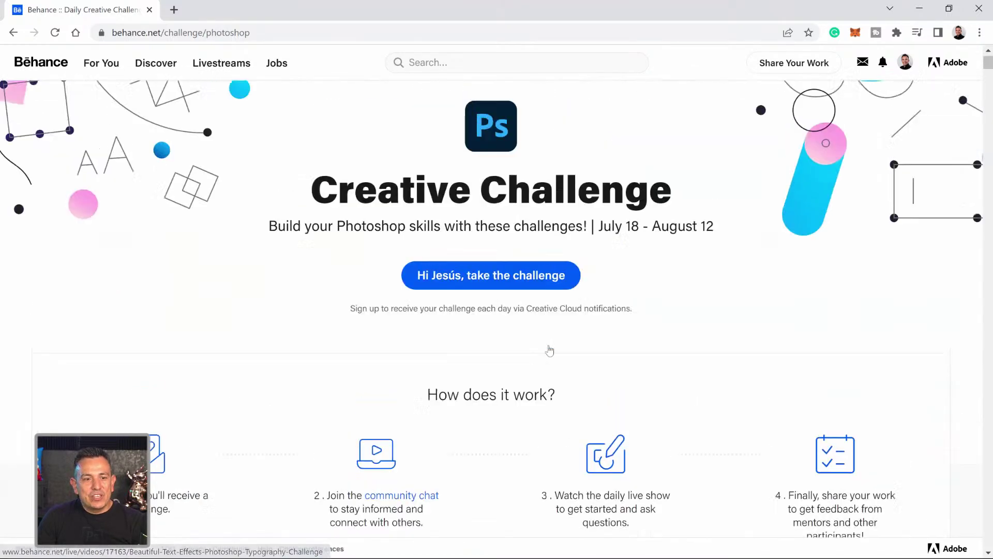
{"action": "left_click", "coordinate": [921, 10]}
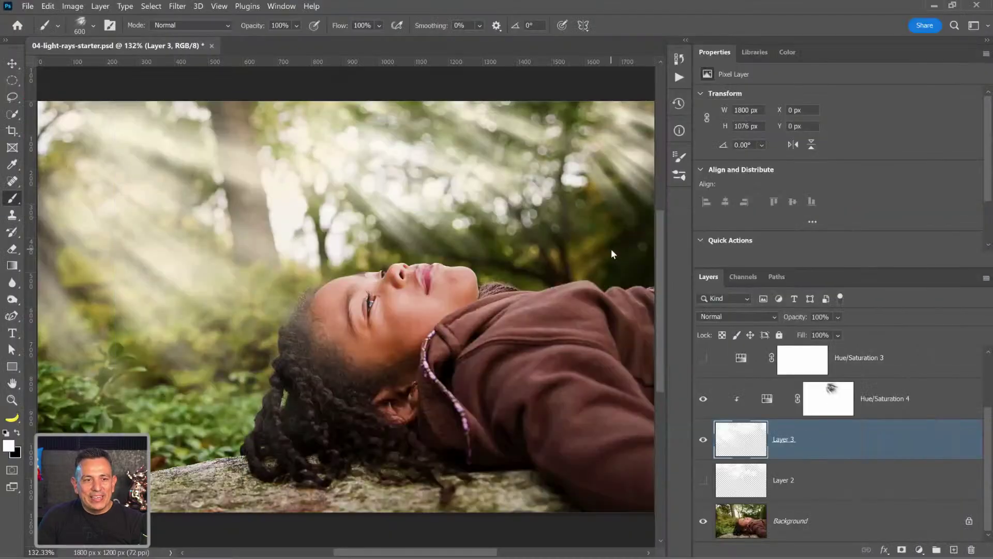